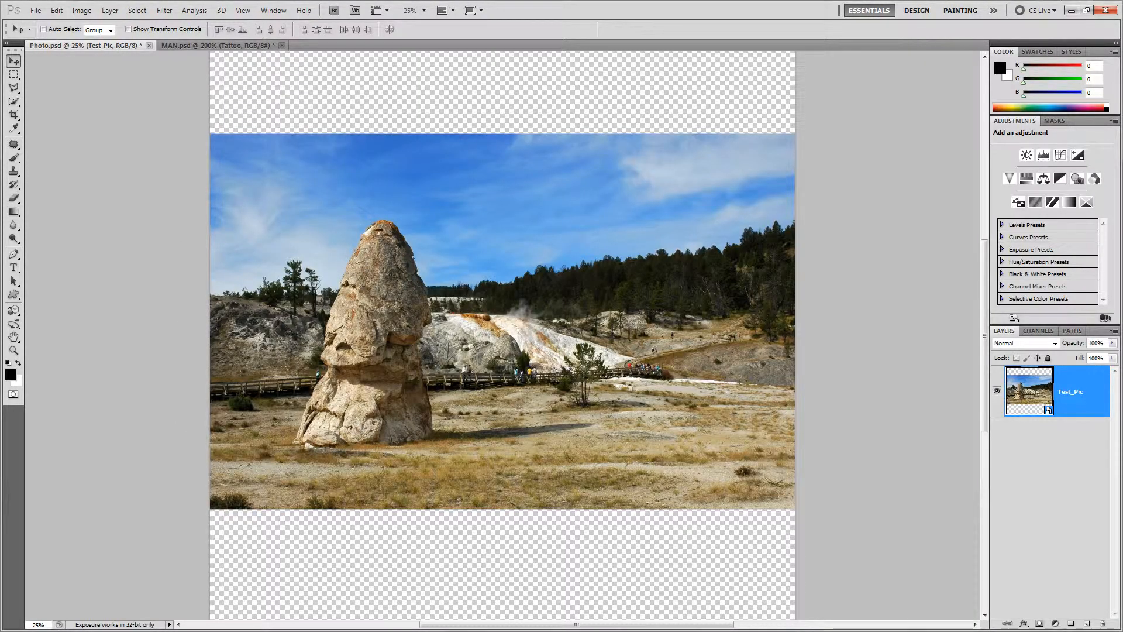
pyautogui.click(164, 11)
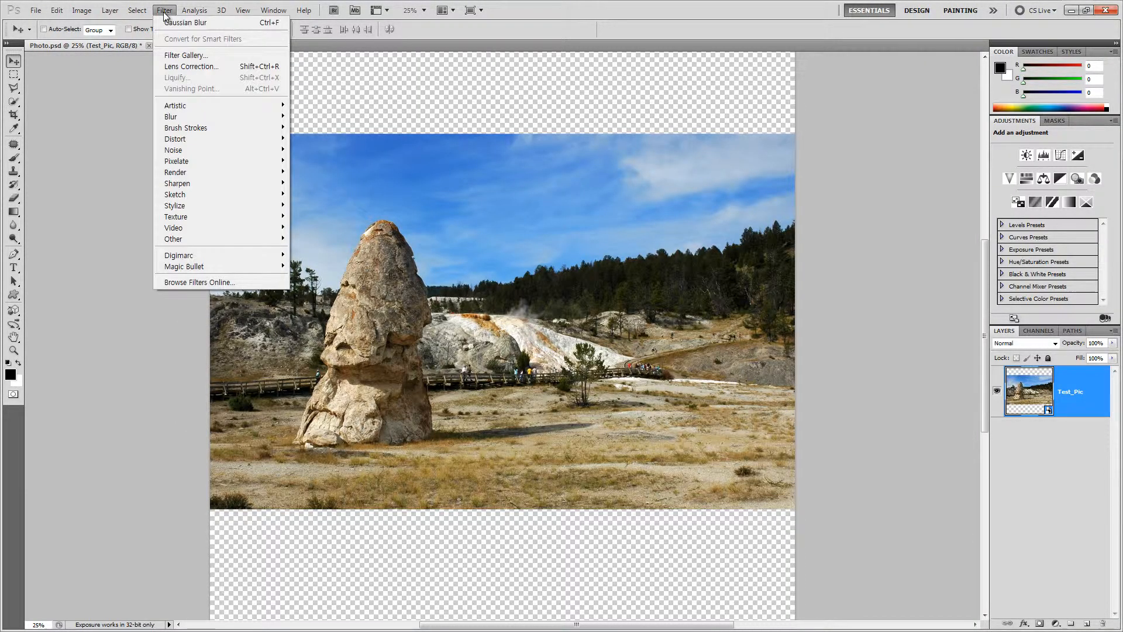
pyautogui.moveTo(191, 138)
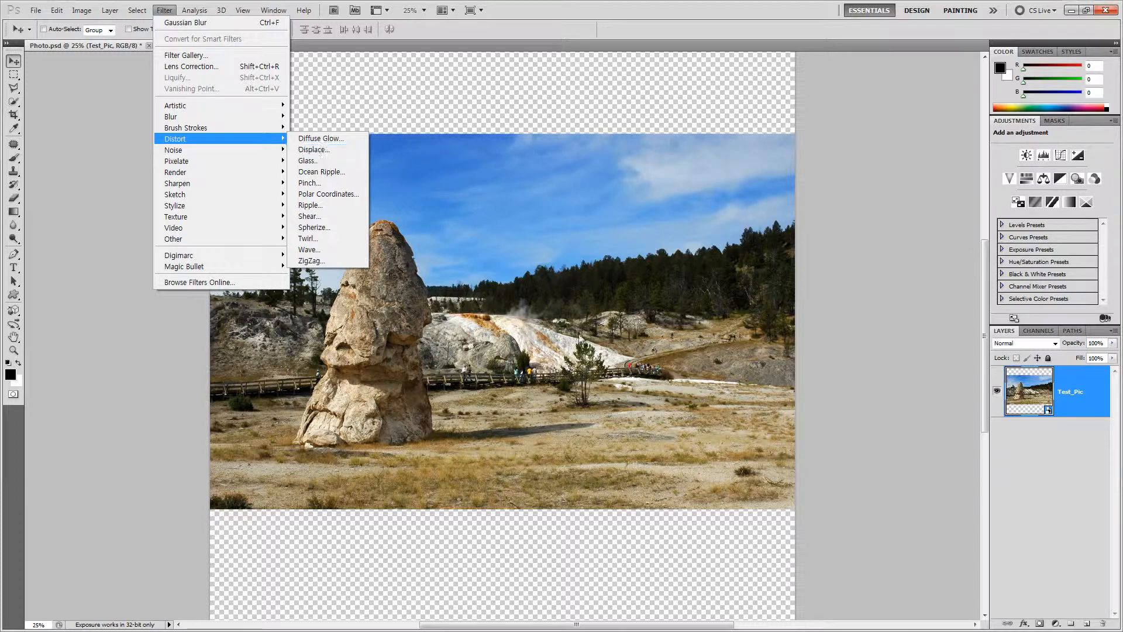
pyautogui.click(847, 399)
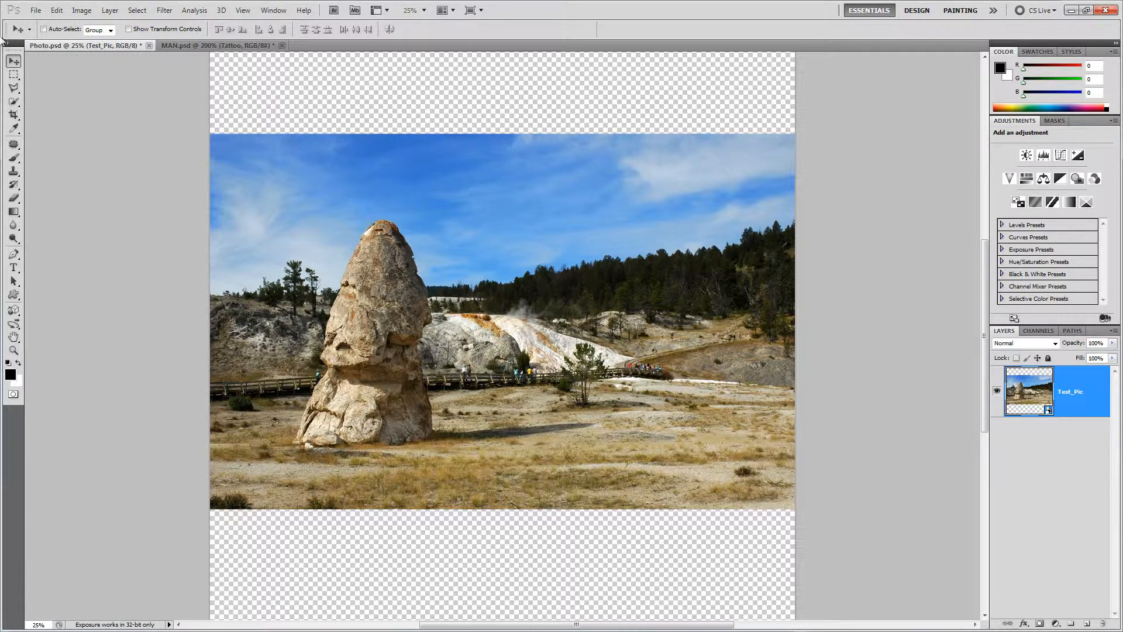
# Step: Create a new 100 × 100 pixel document with a transparent background and fill its layer with white
pyautogui.click(36, 10)
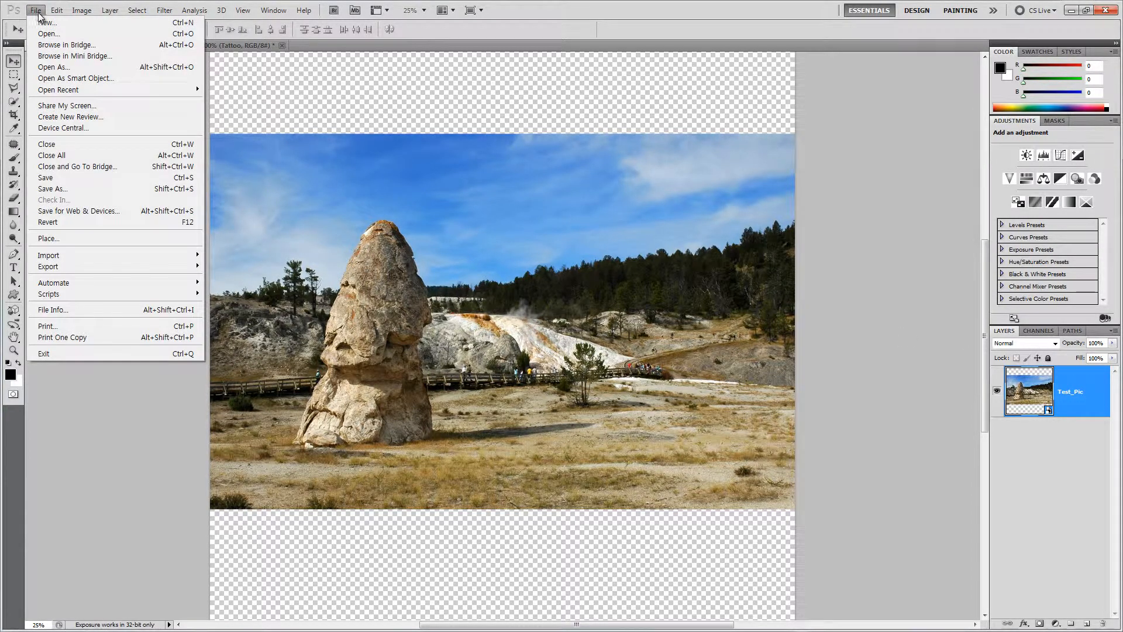
pyautogui.click(106, 23)
pyautogui.moveTo(296, 213); pyautogui.dragTo(223, 206)
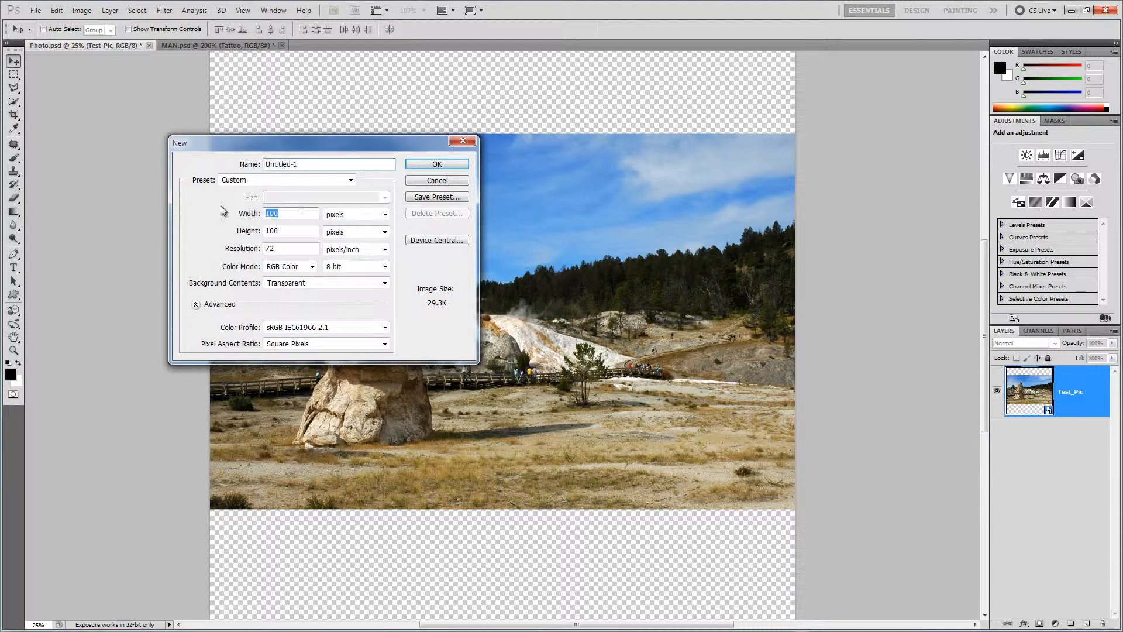
pyautogui.write('100')
pyautogui.press('Tab')
pyautogui.press('Tab')
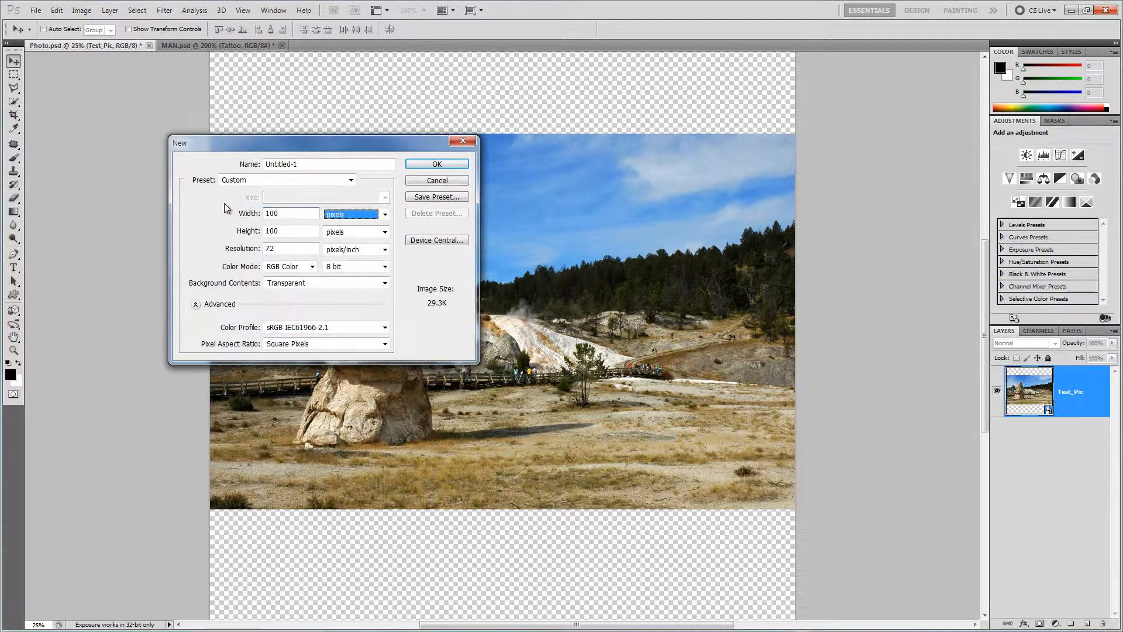
pyautogui.write('100')
pyautogui.press('Tab')
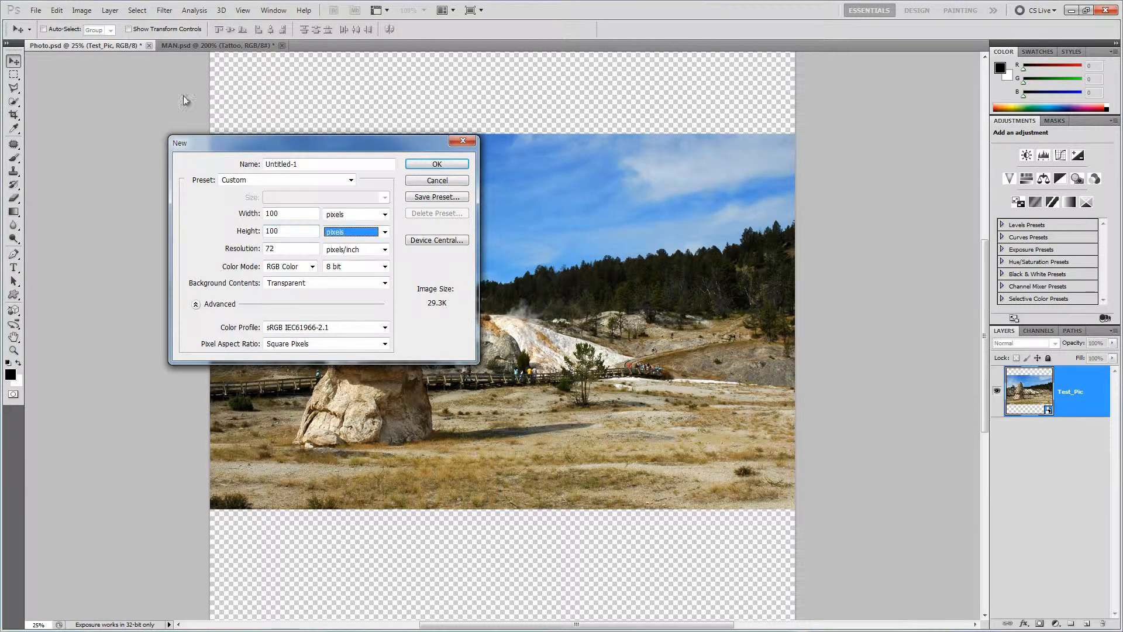
pyautogui.click(420, 163)
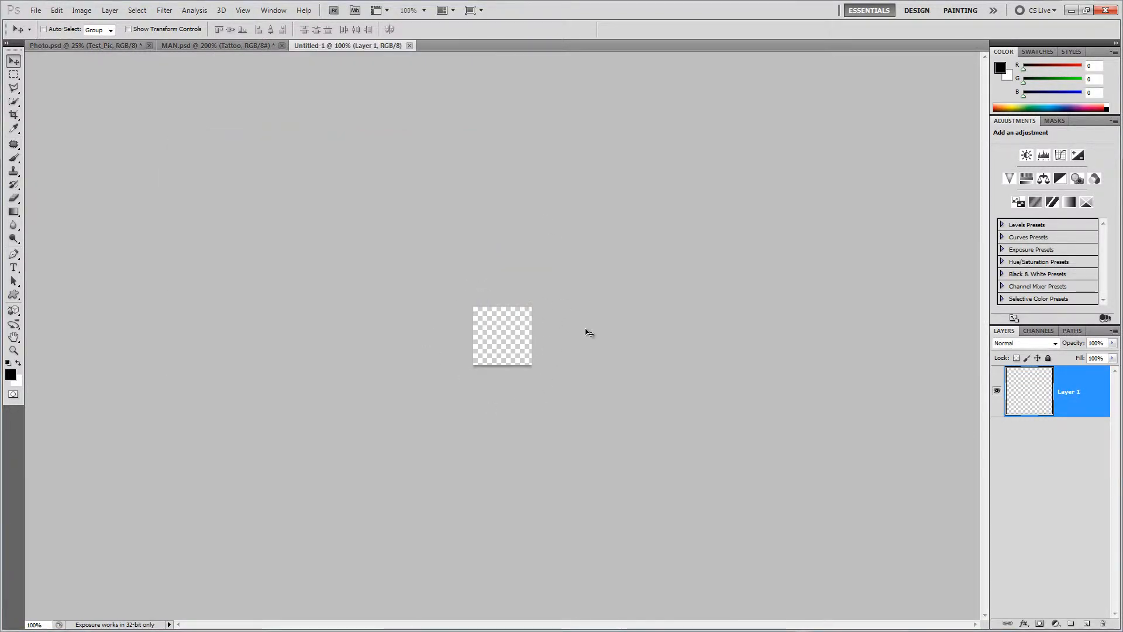
pyautogui.hotkey('ctrl', 'BackSpace')
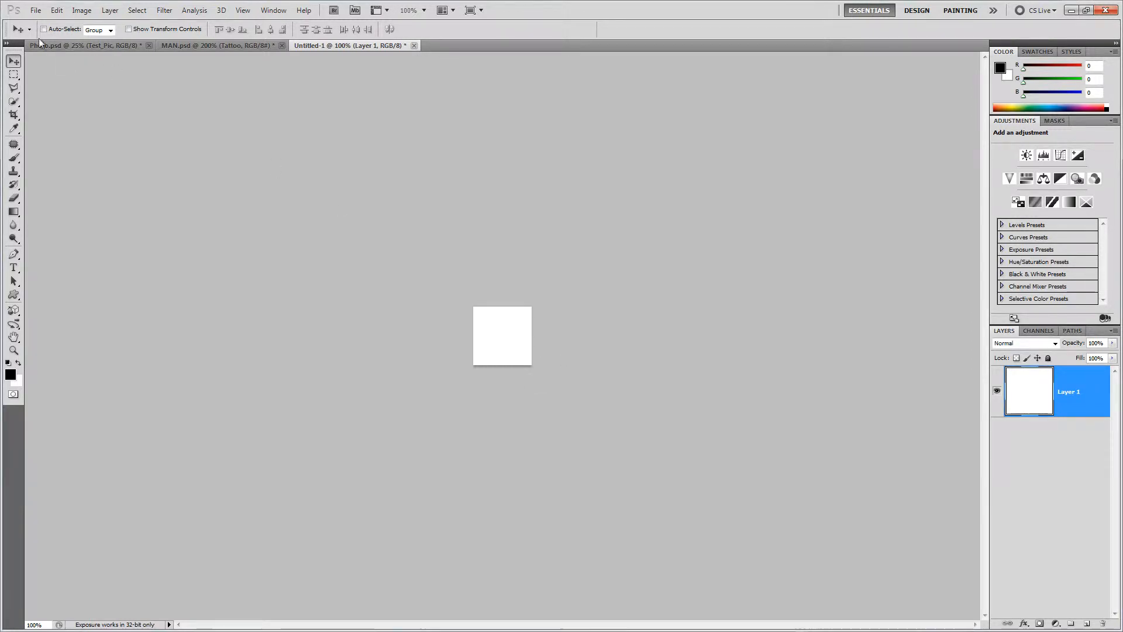
# Step: Save the white document as 디스플레이스먼트맵 in Photoshop format with Maximize Compatibility on
pyautogui.click(36, 10)
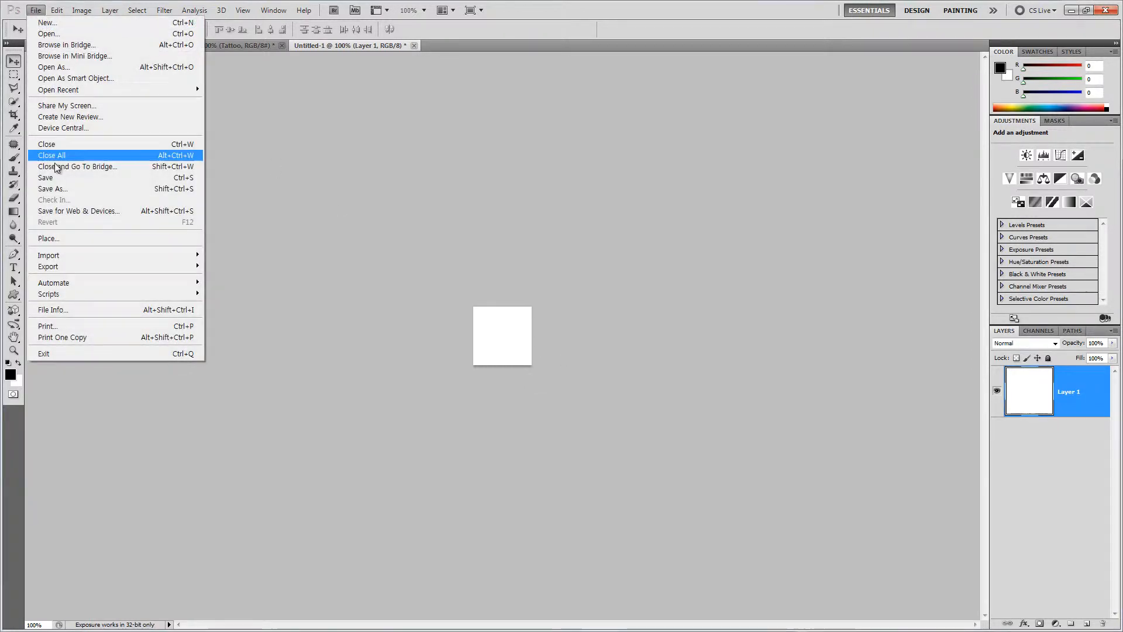
pyautogui.click(97, 188)
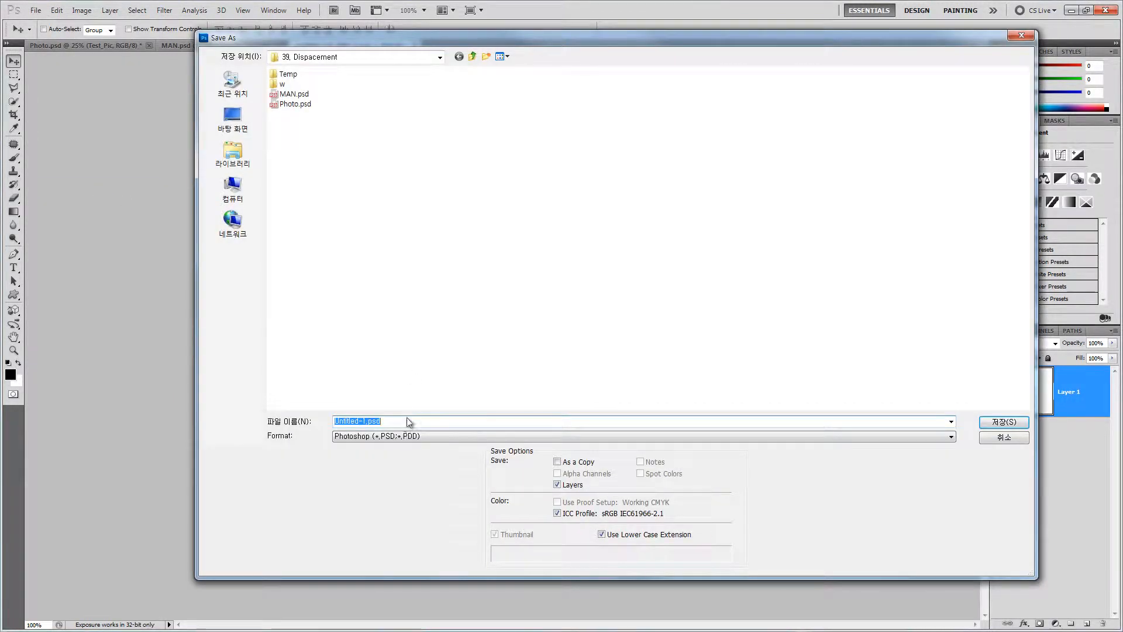
pyautogui.write('디스플레이스먼트맵')
pyautogui.press('Tab')
pyautogui.click(1013, 425)
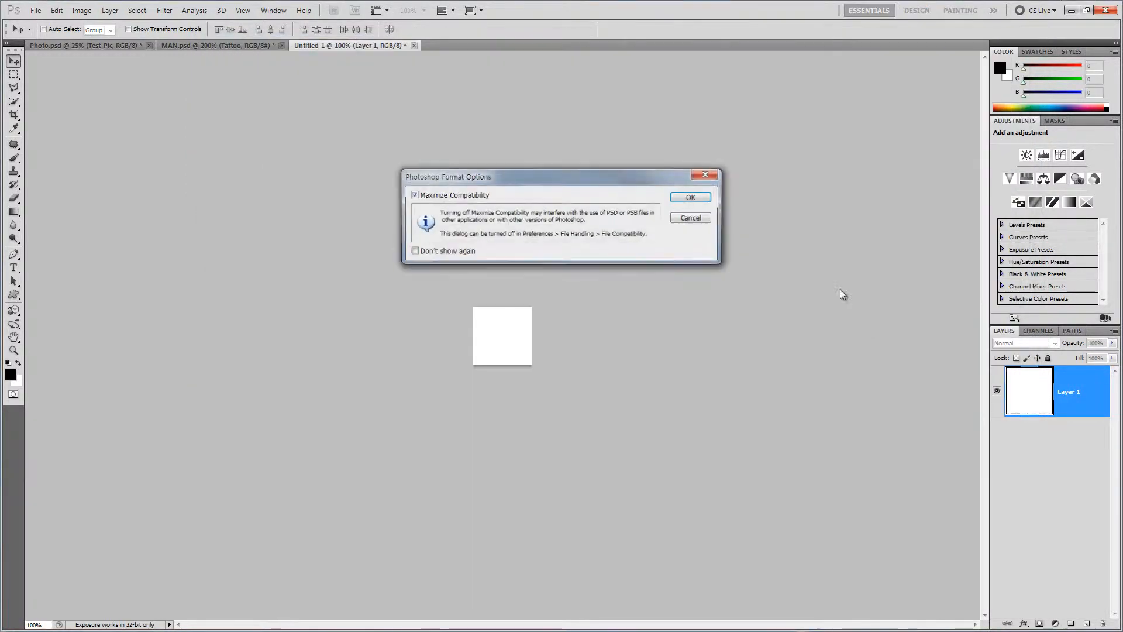
pyautogui.click(705, 201)
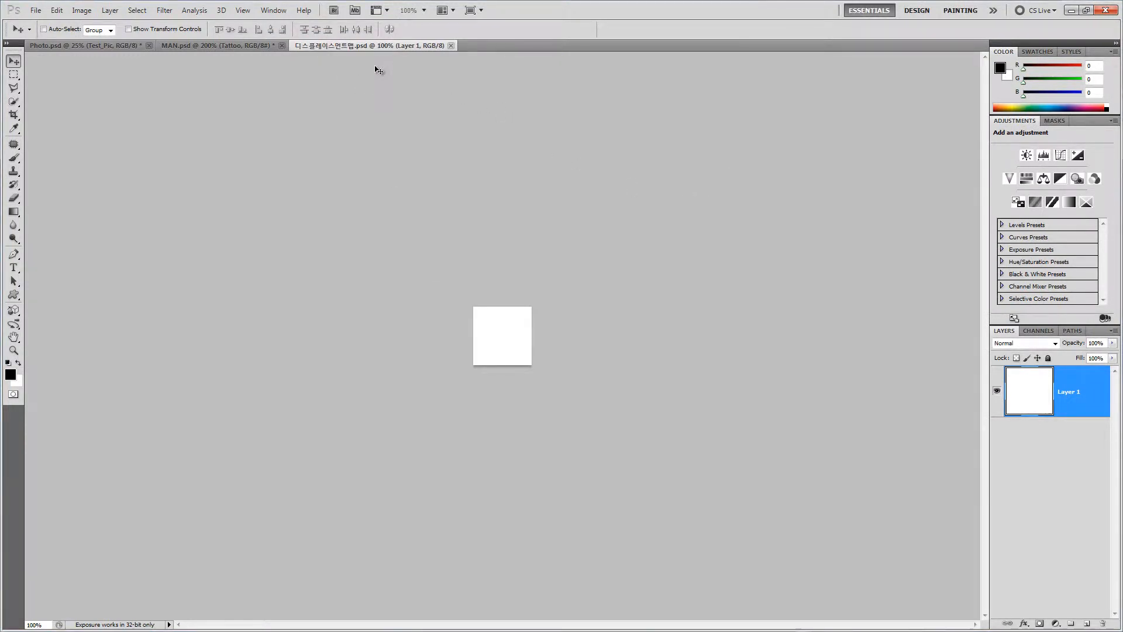
# Step: Apply a Displace filter to Test_Pic in Photo.psd with both scales at 50, Stretch To Fit and Wrap Around, using 디스플레이스먼트맵.psd as the map
pyautogui.click(65, 45)
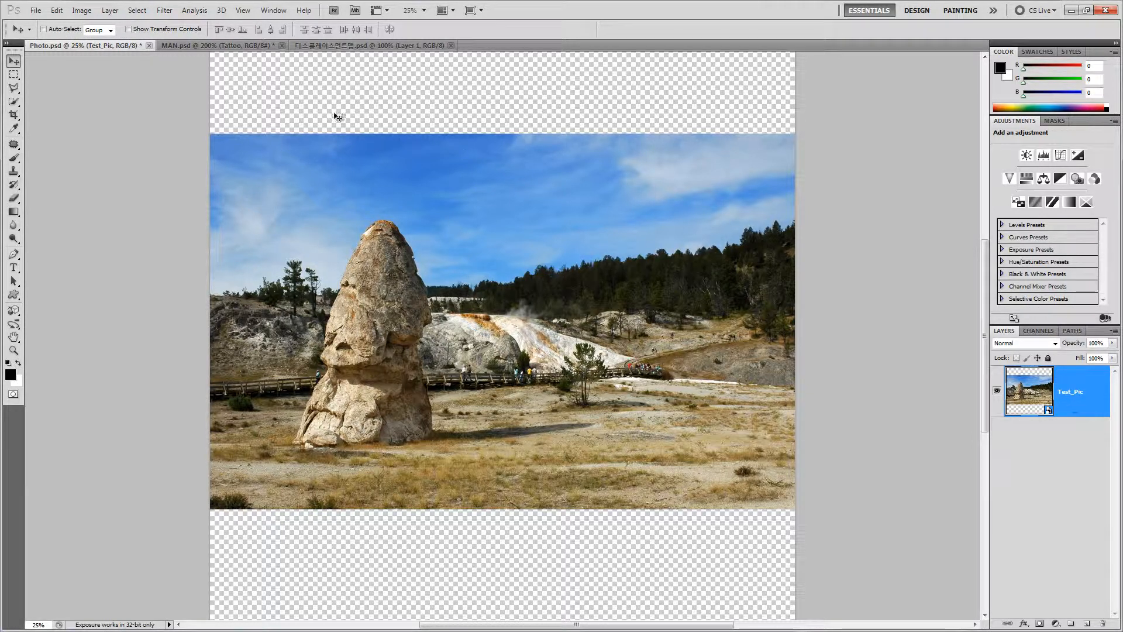
pyautogui.click(164, 11)
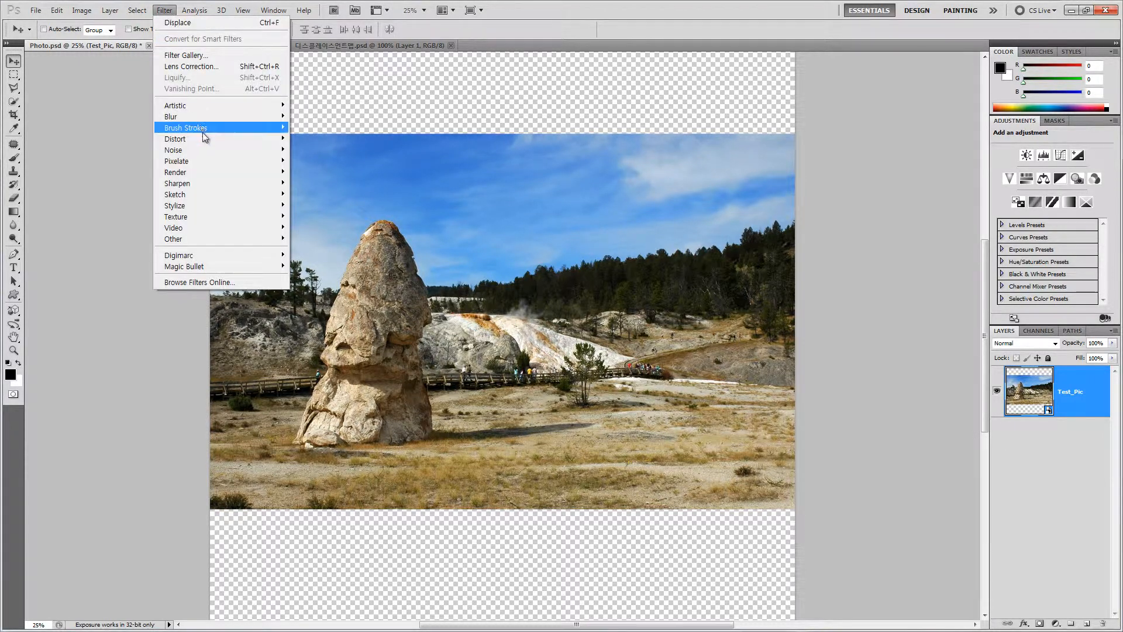
pyautogui.moveTo(210, 138)
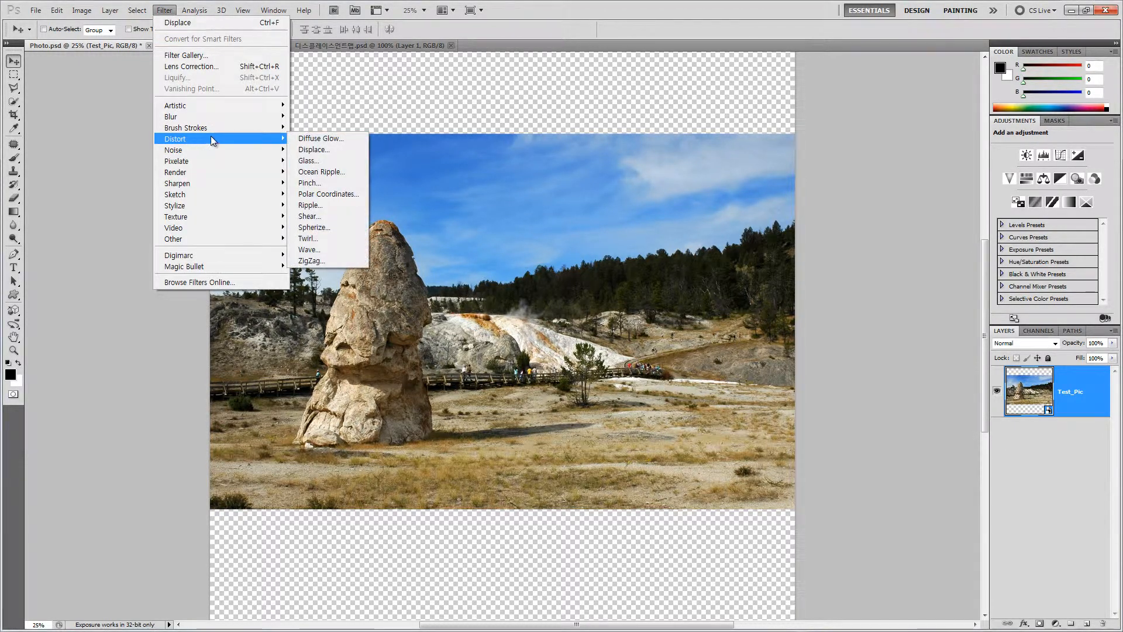
pyautogui.click(347, 151)
pyautogui.moveTo(870, 140); pyautogui.dragTo(873, 143)
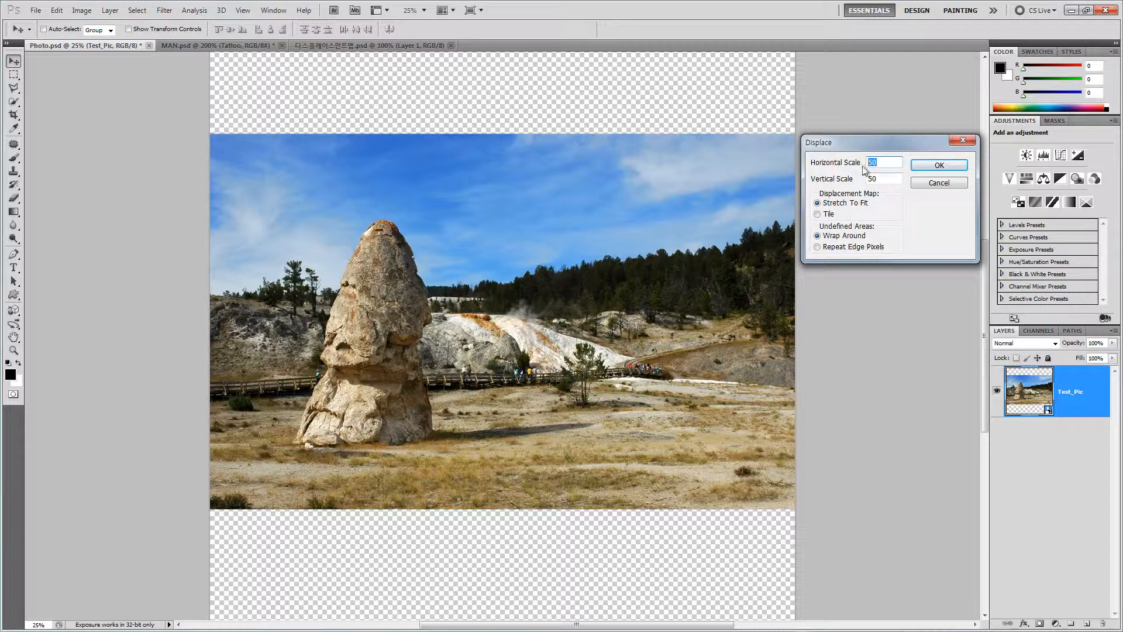
pyautogui.click(939, 167)
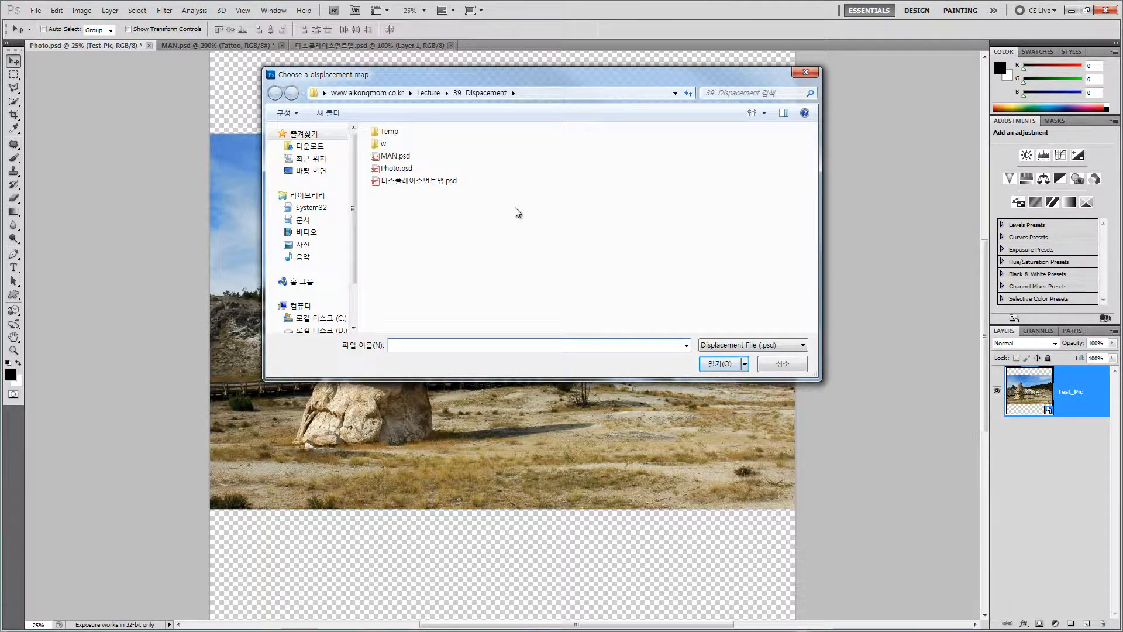
pyautogui.click(404, 182)
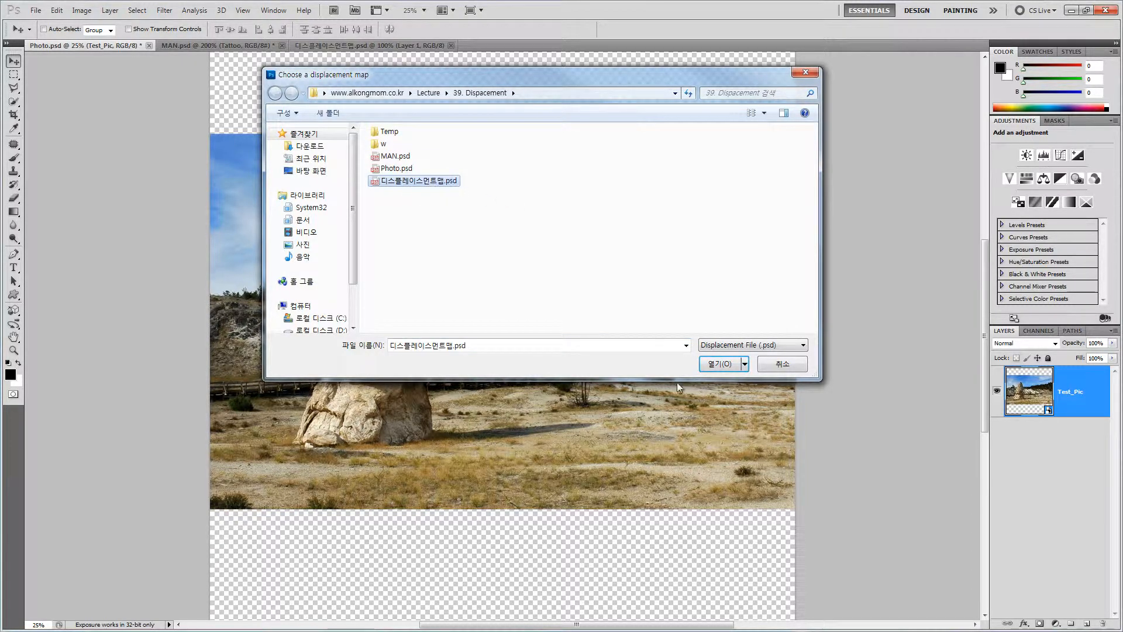
pyautogui.click(725, 371)
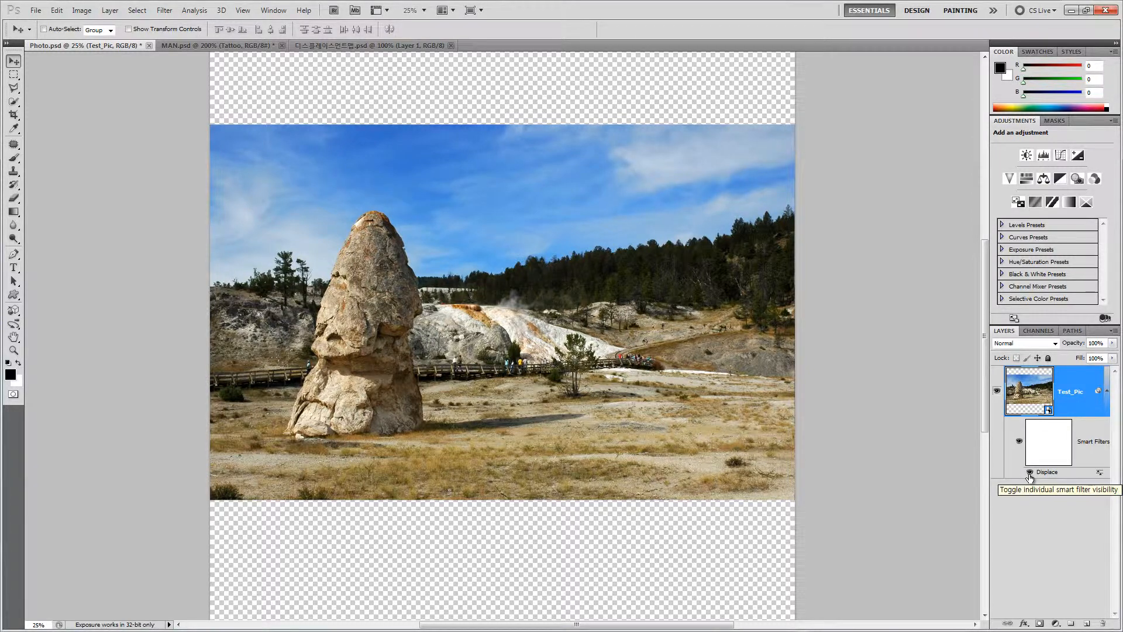
# Step: Toggle the Displace smart filter's visibility off and on to compare the photo before and after displacement
pyautogui.click(1029, 473)
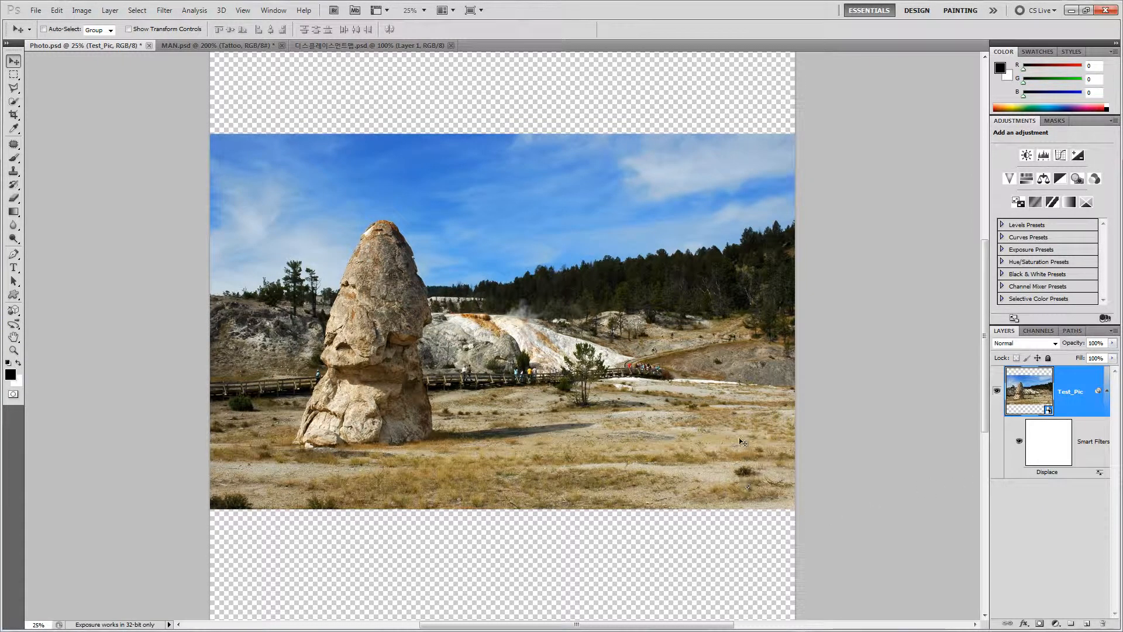
pyautogui.click(1030, 473)
pyautogui.click(1029, 473)
pyautogui.click(1030, 473)
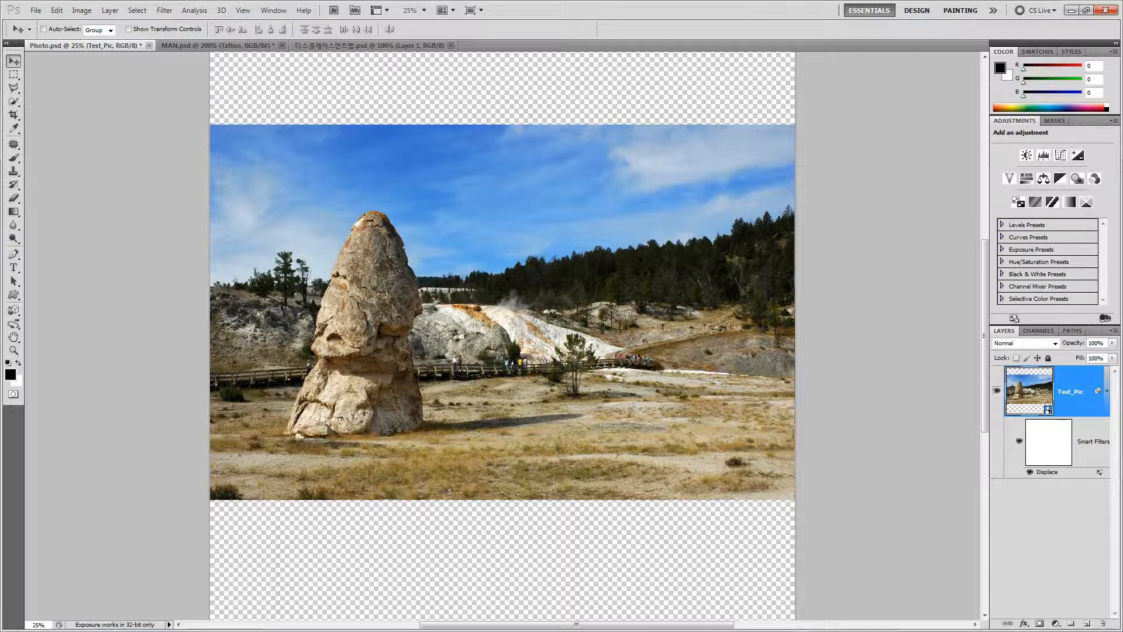
# Step: Set the Displace filter to horizontal scale 0 and vertical scale 500 using 디스플레이스먼트맵.psd, and compare the photo with and without it
pyautogui.doubleClick(1065, 475)
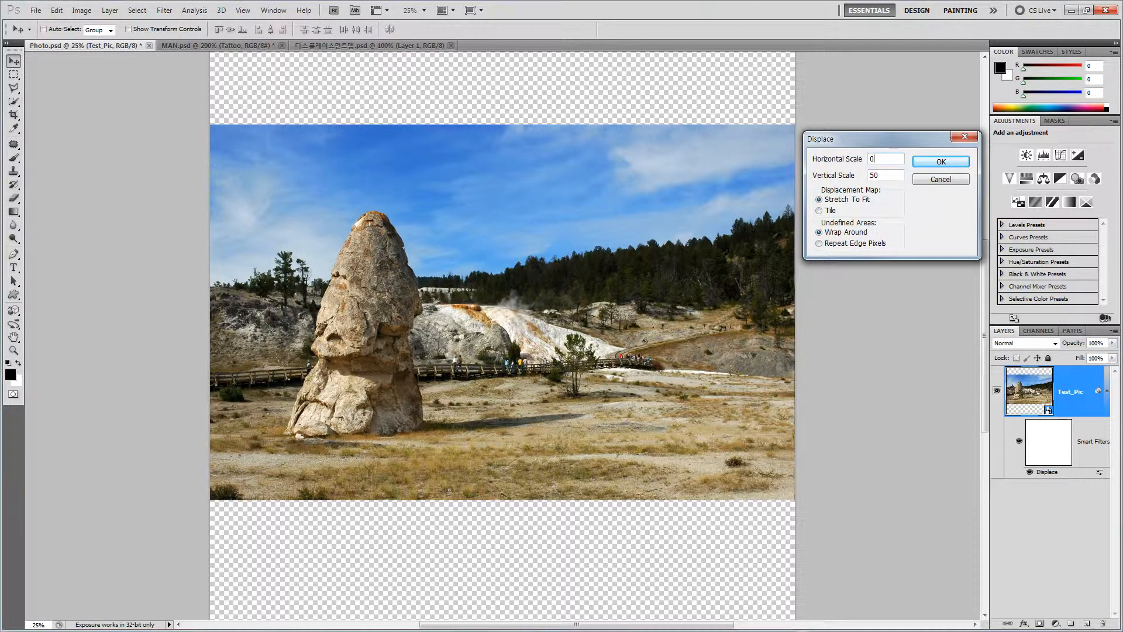
pyautogui.press('Tab')
pyautogui.click(948, 164)
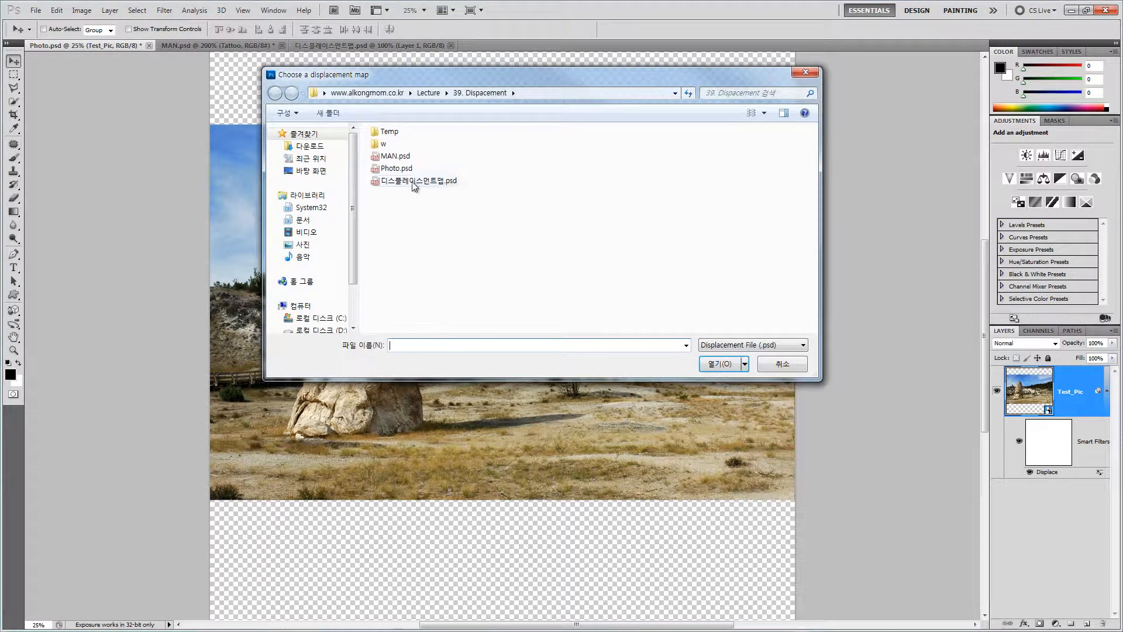
pyautogui.doubleClick(418, 181)
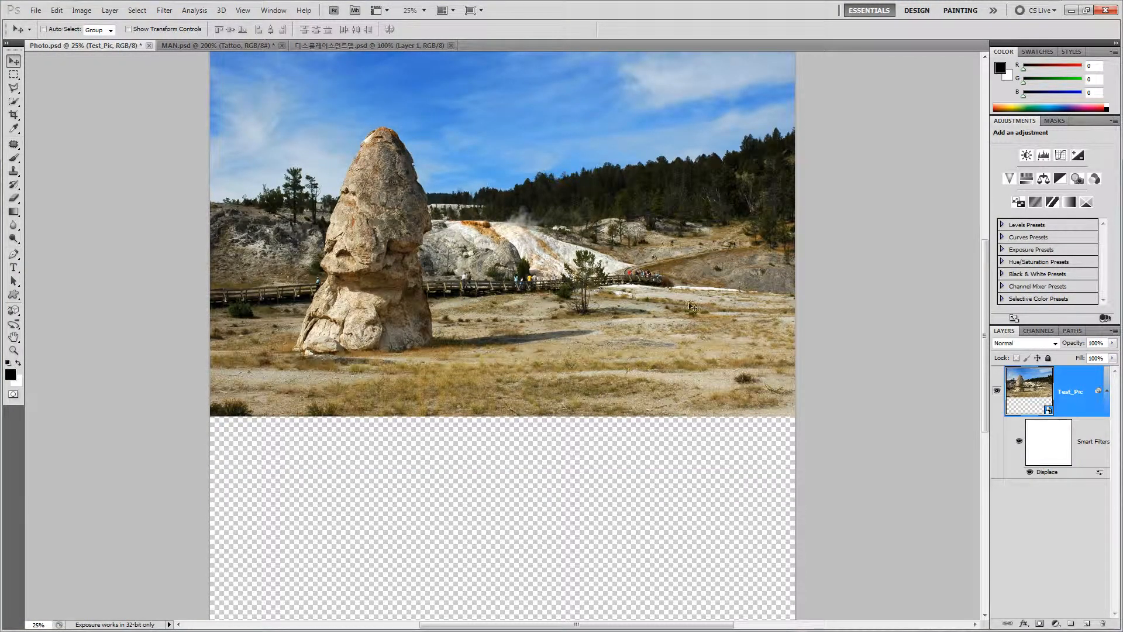
pyautogui.click(1030, 472)
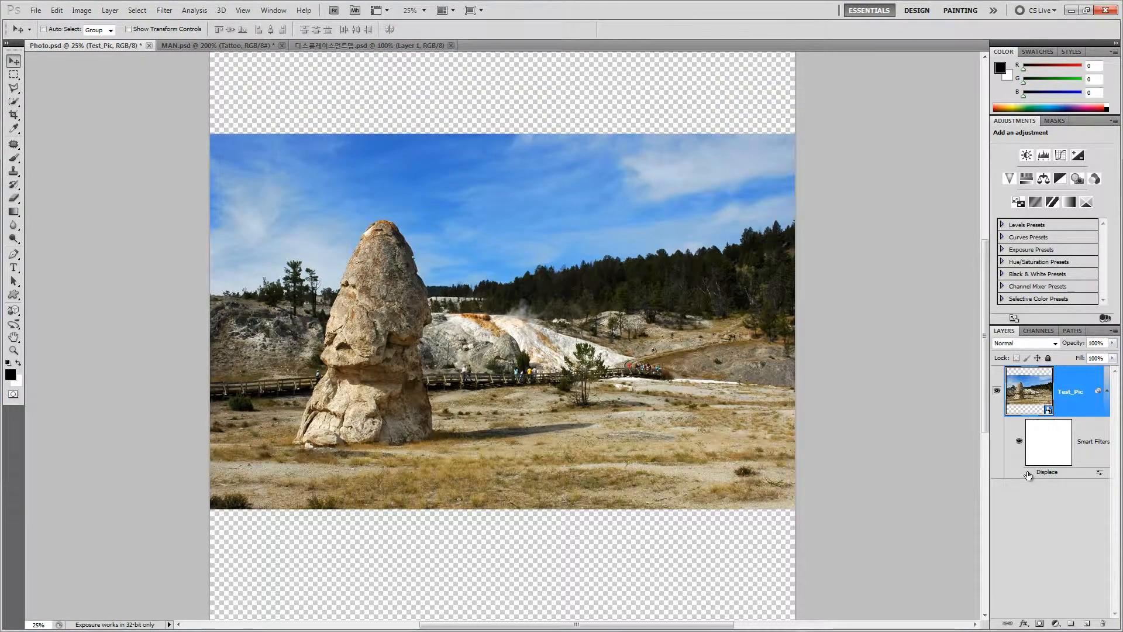
pyautogui.click(1030, 472)
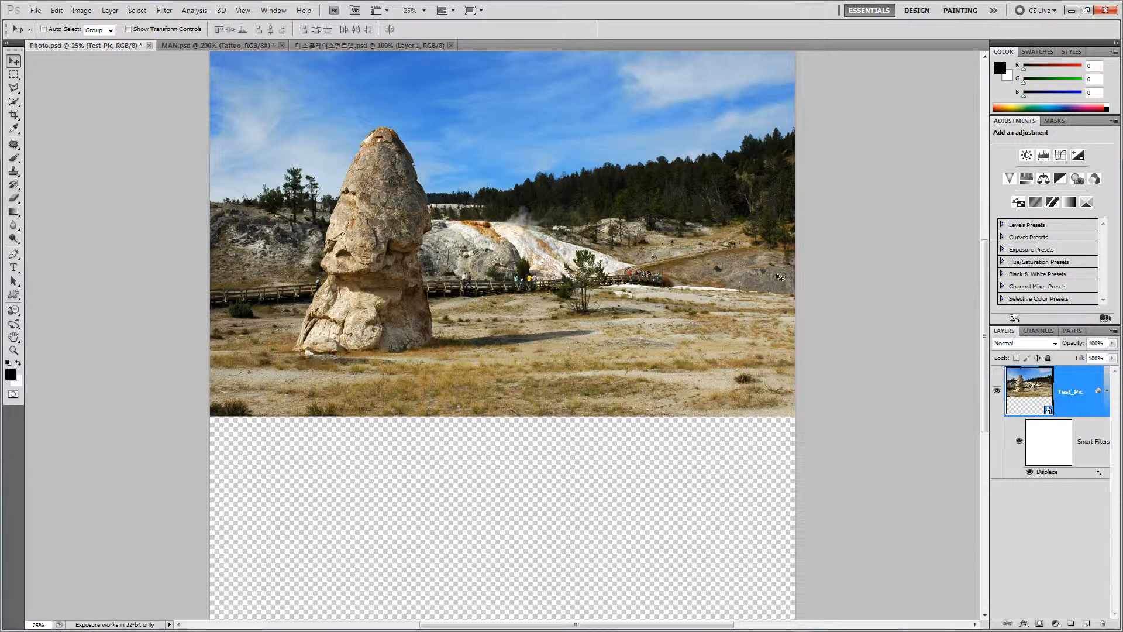
# Step: Set the Displace filter to horizontal scale 500 and vertical scale 0, using 디스플레이스먼트맵.psd as the map
pyautogui.doubleClick(1047, 472)
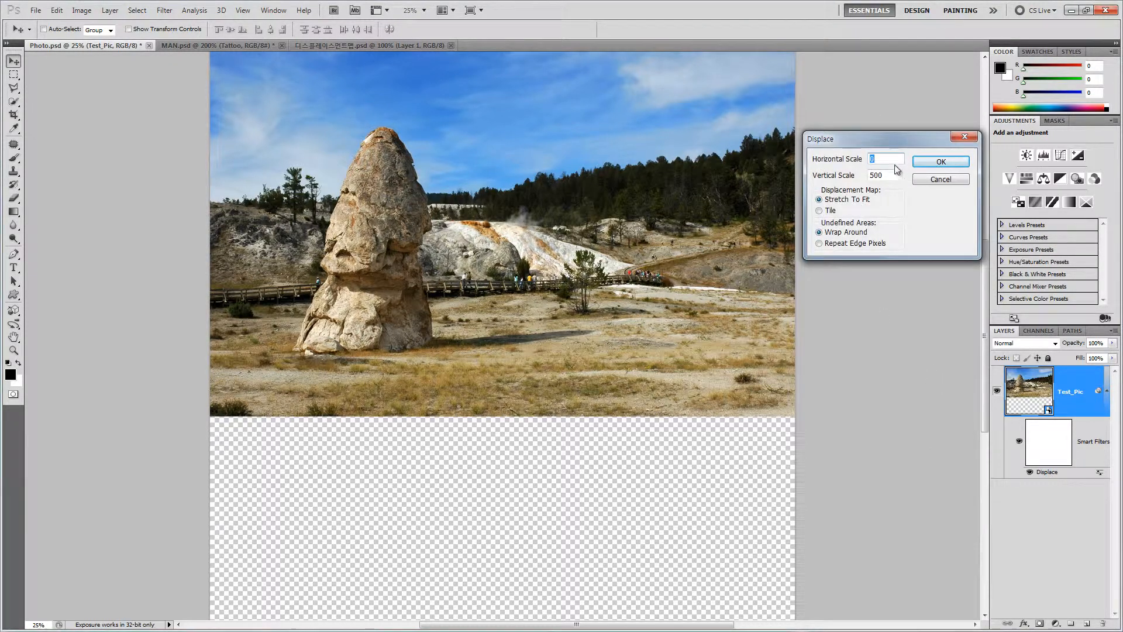
pyautogui.write('500')
pyautogui.press('Tab')
pyautogui.click(941, 161)
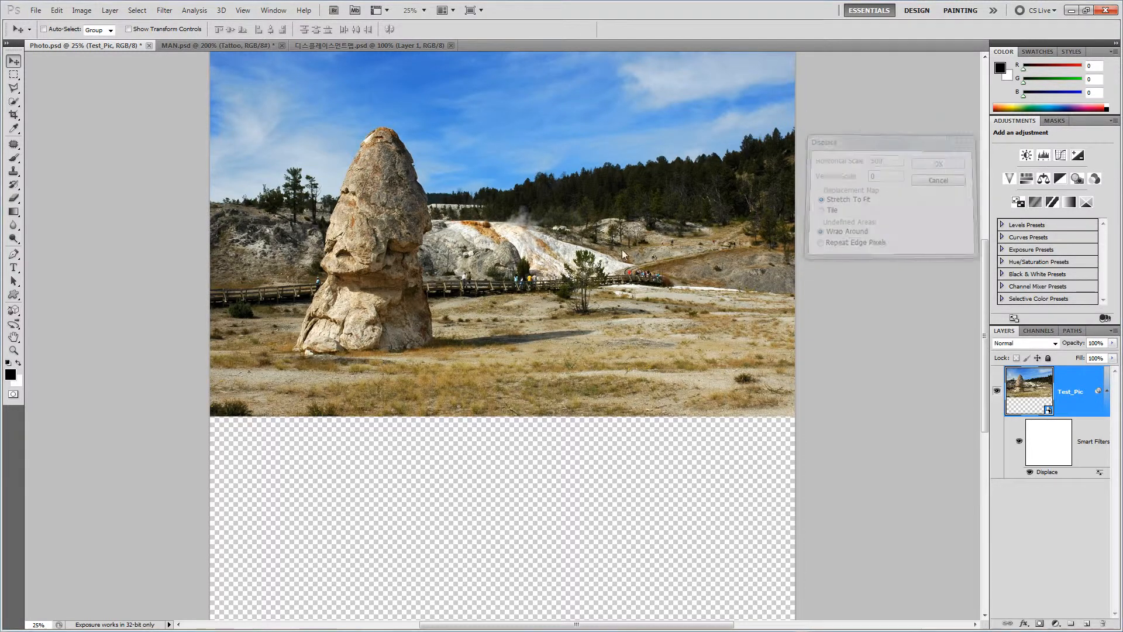
pyautogui.click(443, 183)
pyautogui.doubleClick(443, 183)
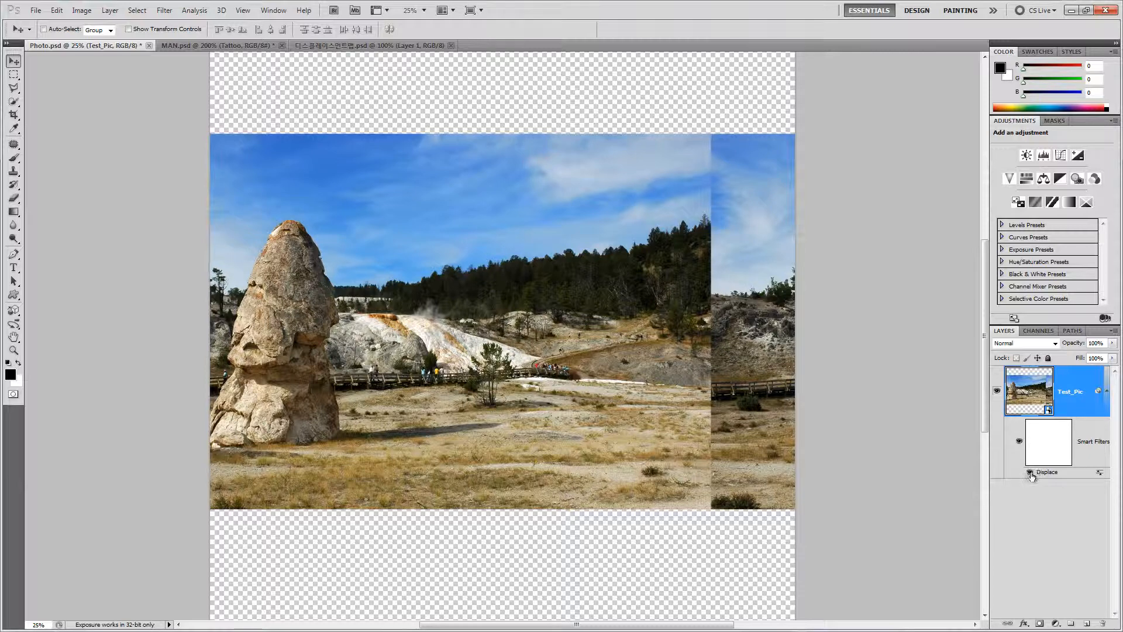
# Step: Compare the photo with and without the horizontal displacement, and review the Displace settings without changing them
pyautogui.click(1031, 473)
pyautogui.click(1031, 472)
pyautogui.doubleClick(1047, 473)
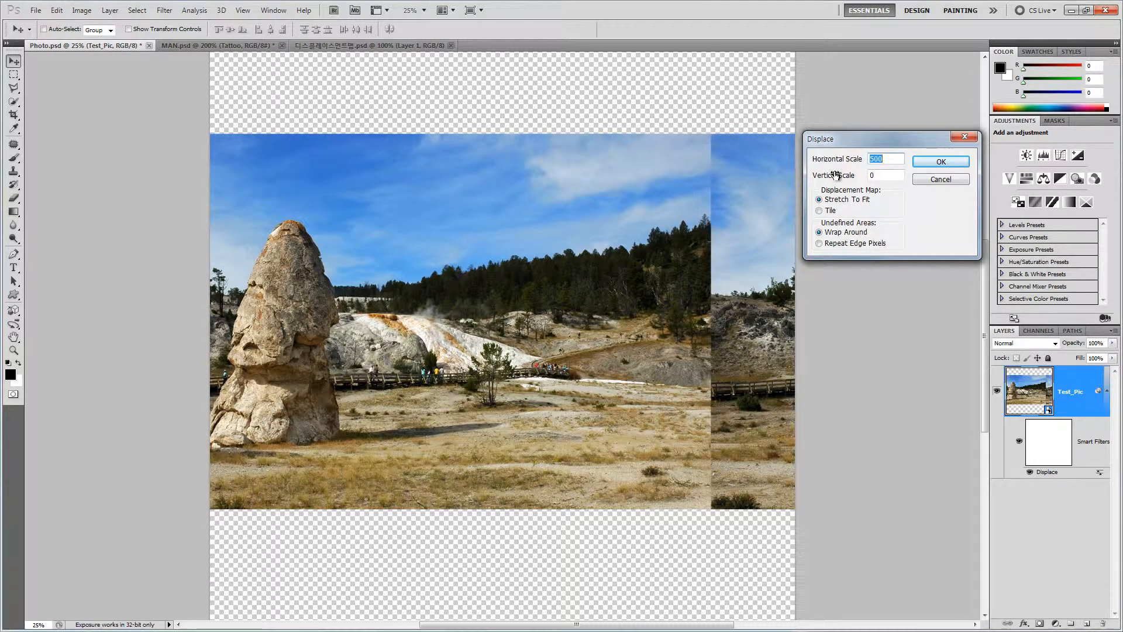
pyautogui.click(941, 179)
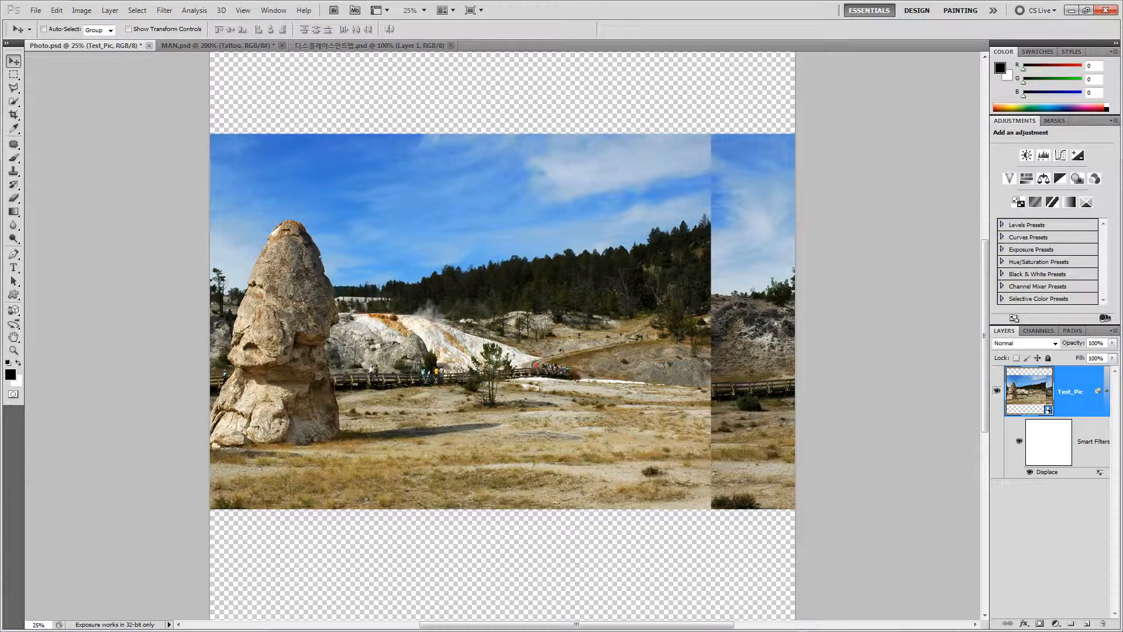
# Step: Fill Layer 1 of 디스플레이스먼트맵.psd entirely with black and save the file
pyautogui.click(361, 45)
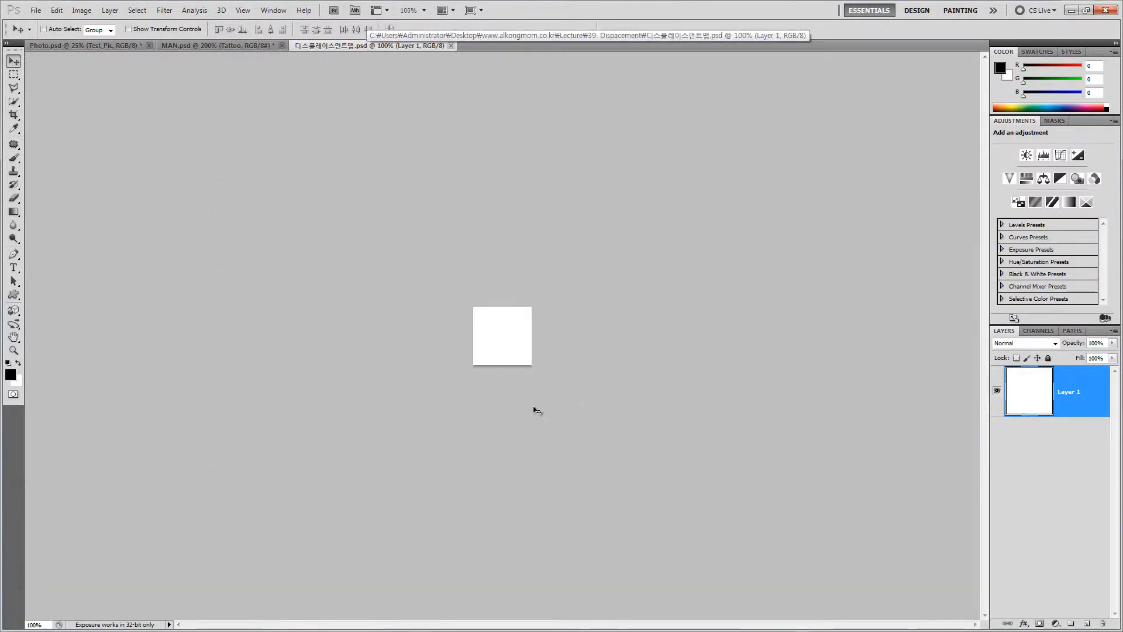
pyautogui.hotkey('alt', 'BackSpace')
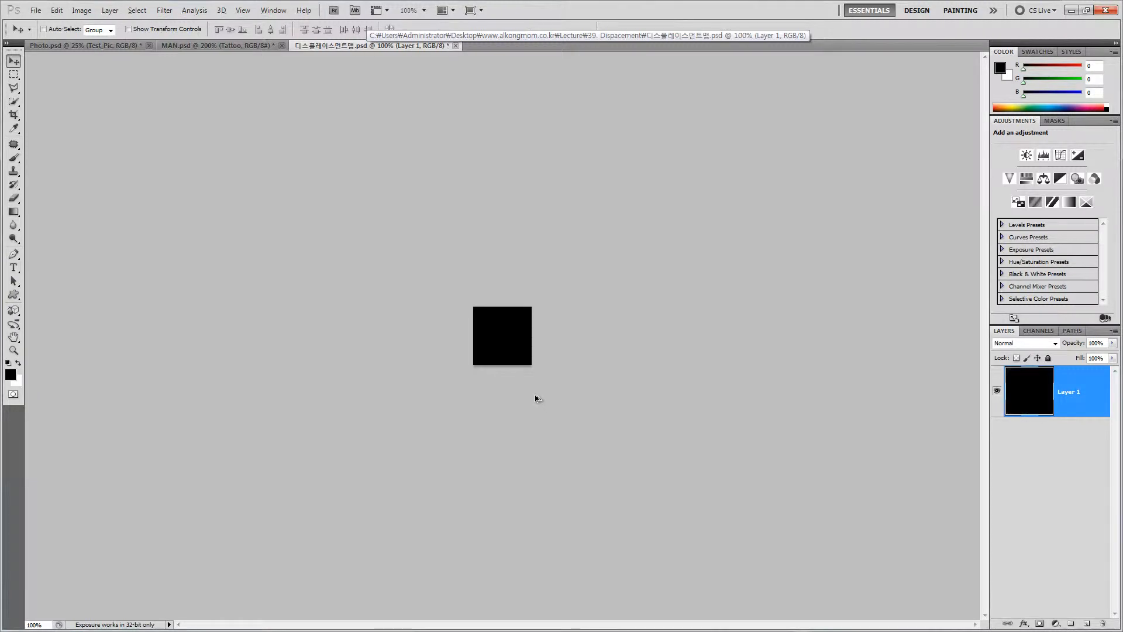
pyautogui.click(35, 9)
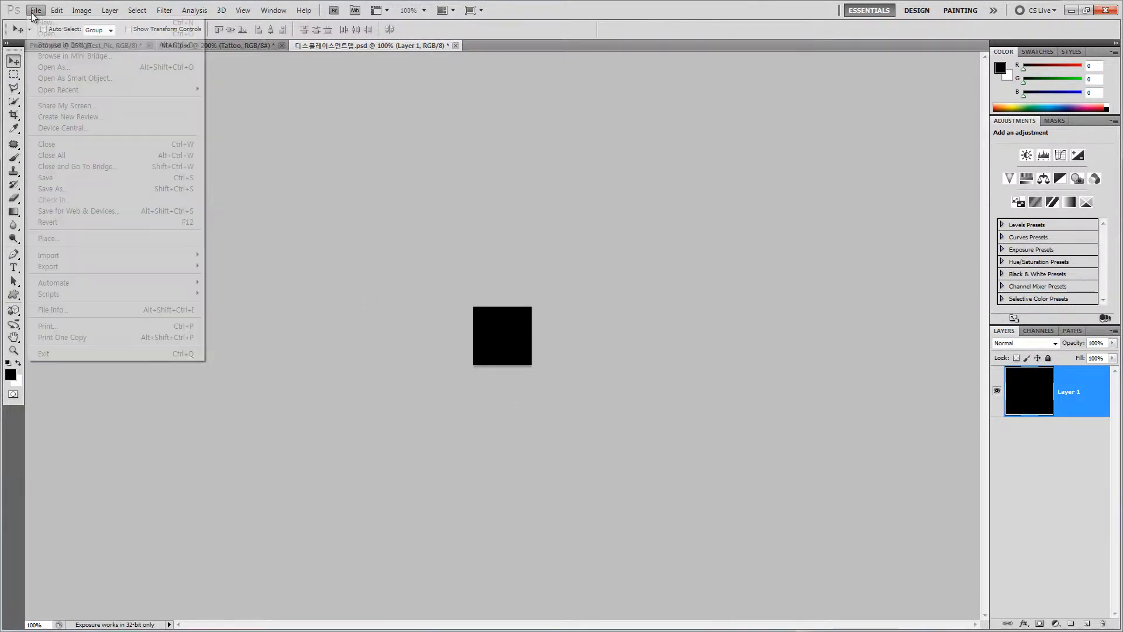
pyautogui.click(92, 177)
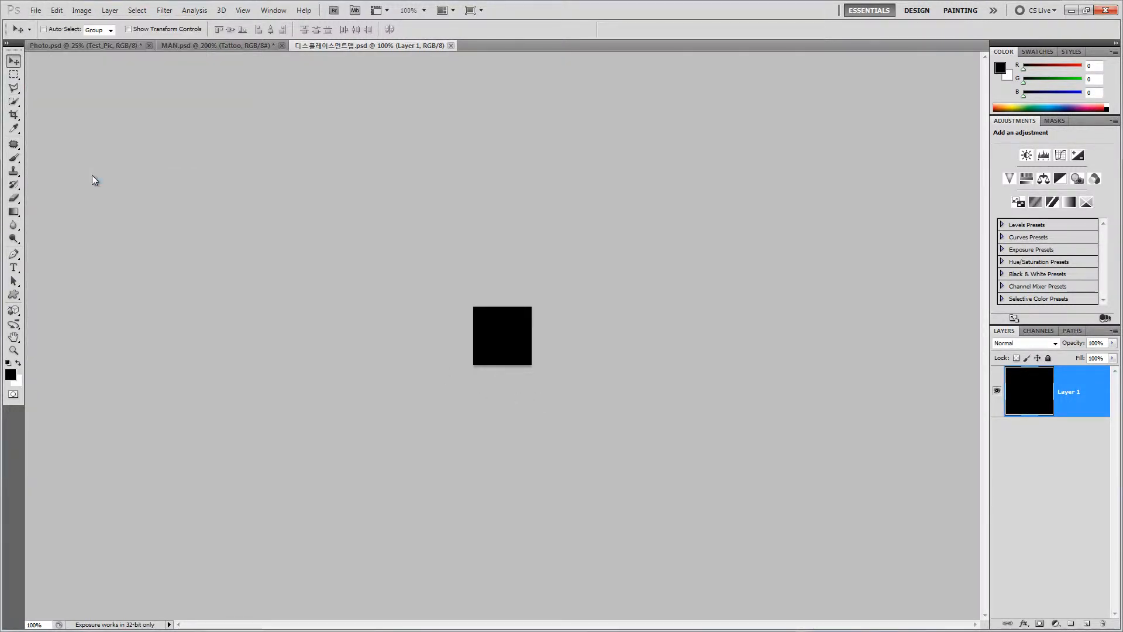
# Step: Refresh the Displace smart filter on Photo.psd by turning it off and on so it rereads the black map
pyautogui.click(99, 46)
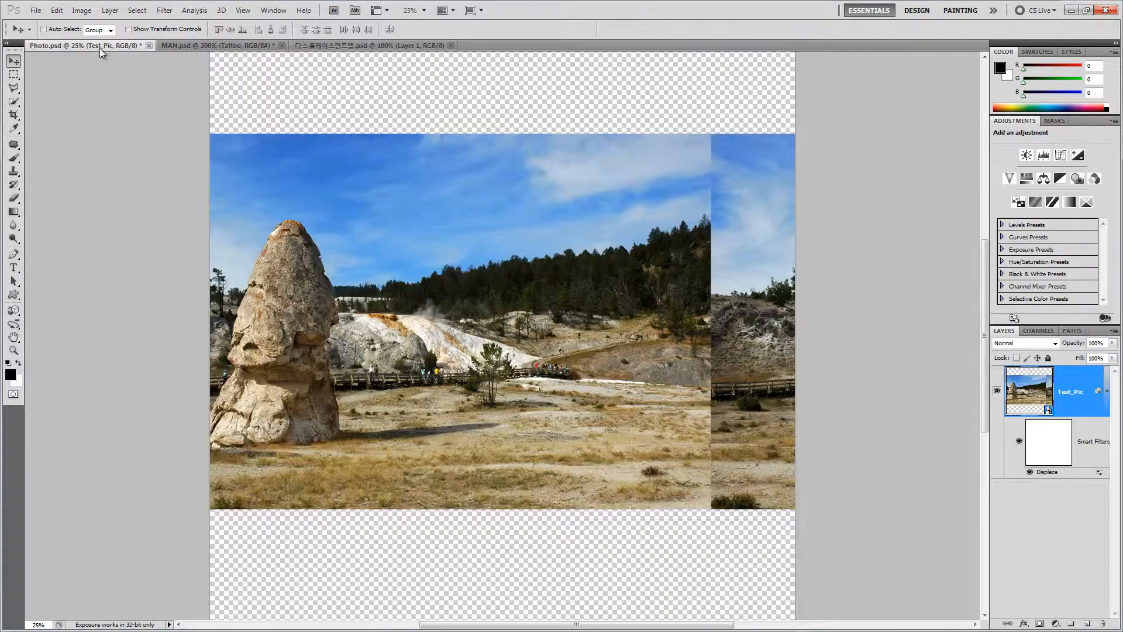
pyautogui.click(1029, 472)
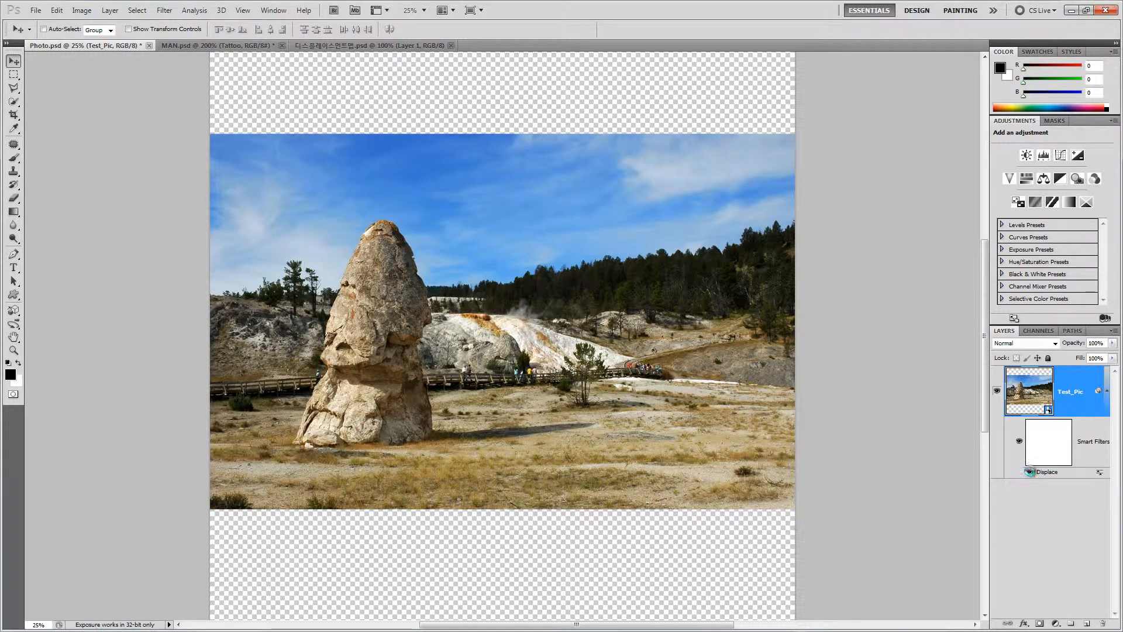
pyautogui.click(1029, 471)
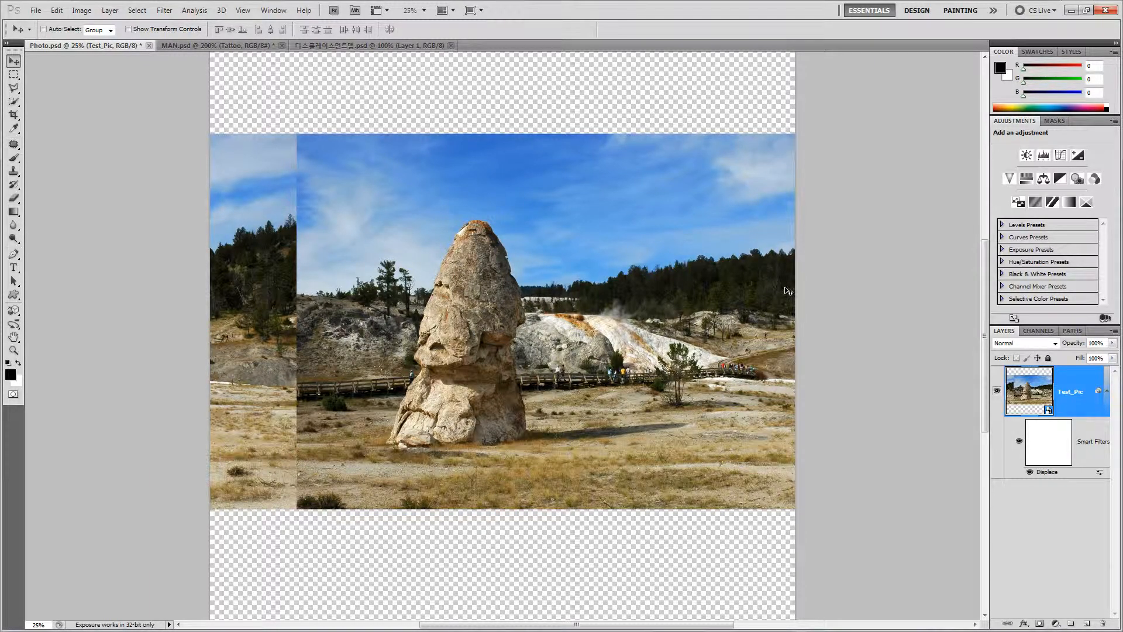
# Step: Compare the solid black displacement map with the horizontally displaced photo by viewing the two documents alternately
pyautogui.click(384, 45)
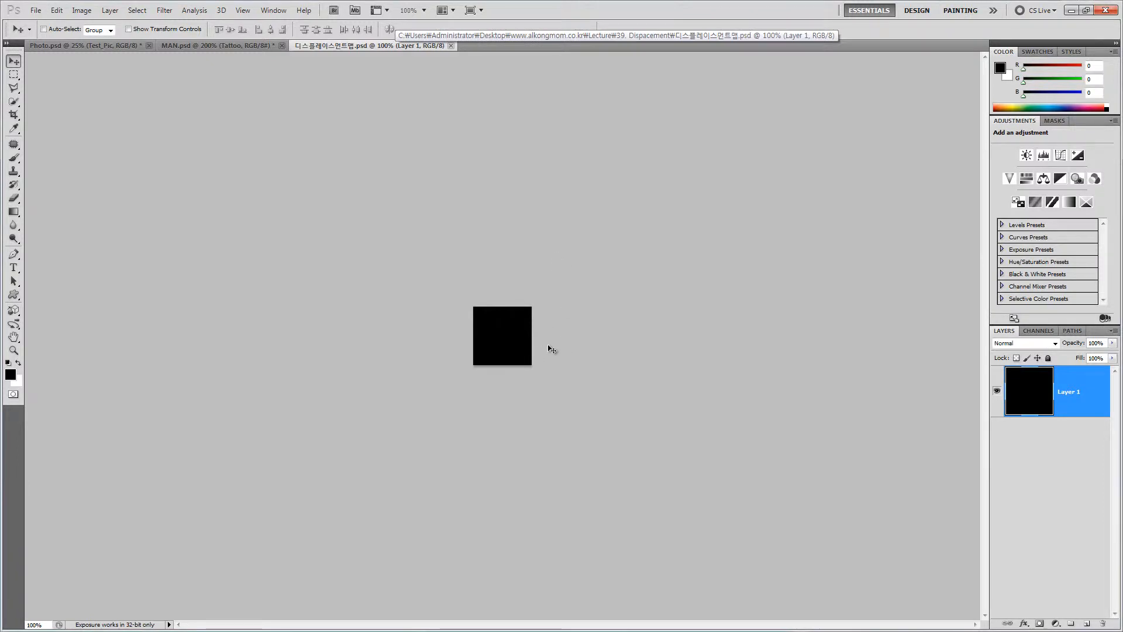
pyautogui.click(82, 45)
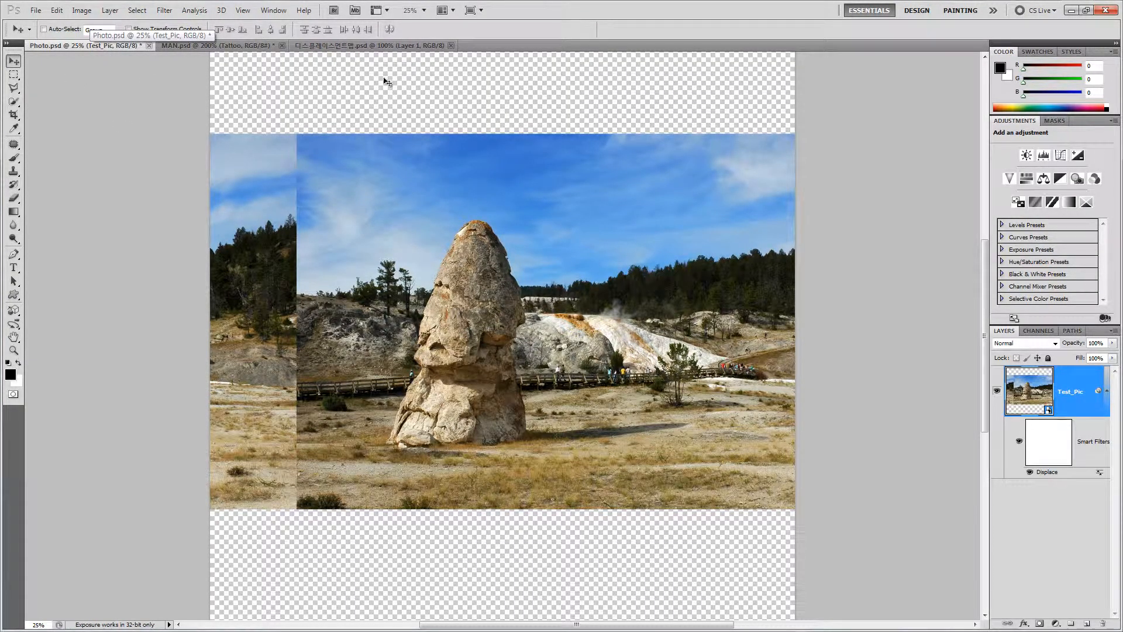
pyautogui.click(392, 45)
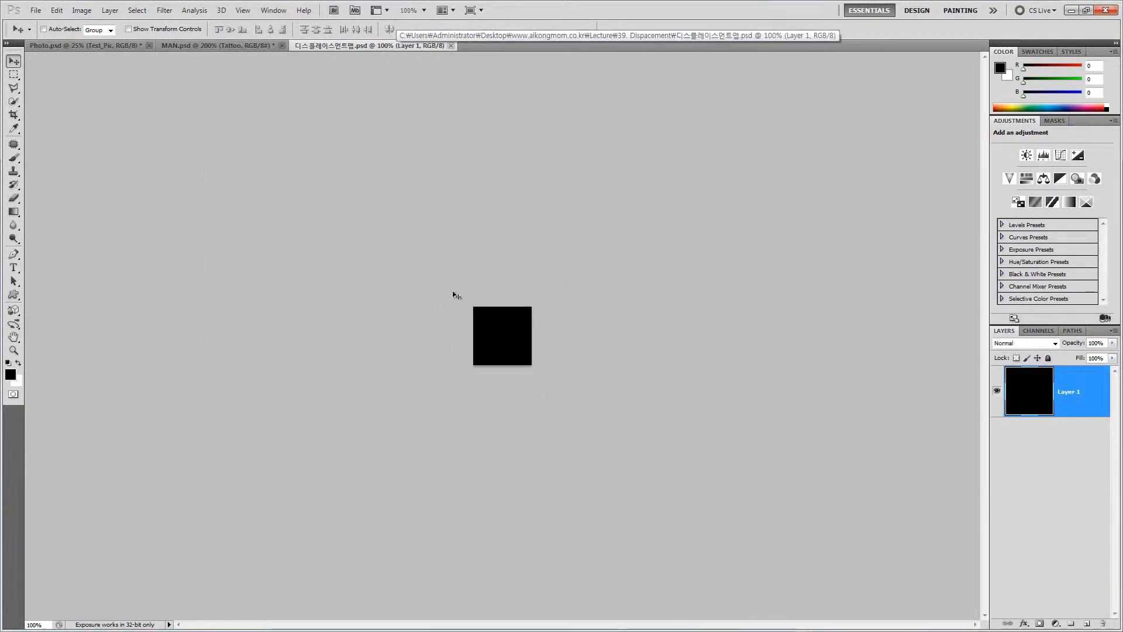
pyautogui.click(87, 45)
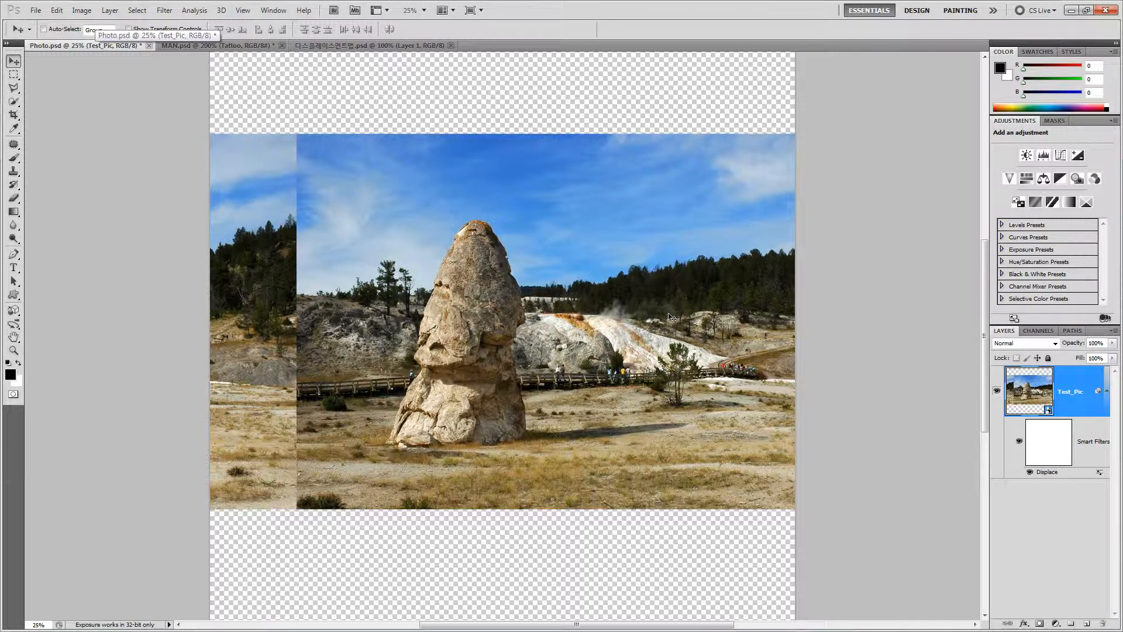
# Step: Fill Layer 1 of 디스플레이스먼트맵.psd with 50% Gray at 100% opacity in Normal mode and save the file
pyautogui.click(361, 47)
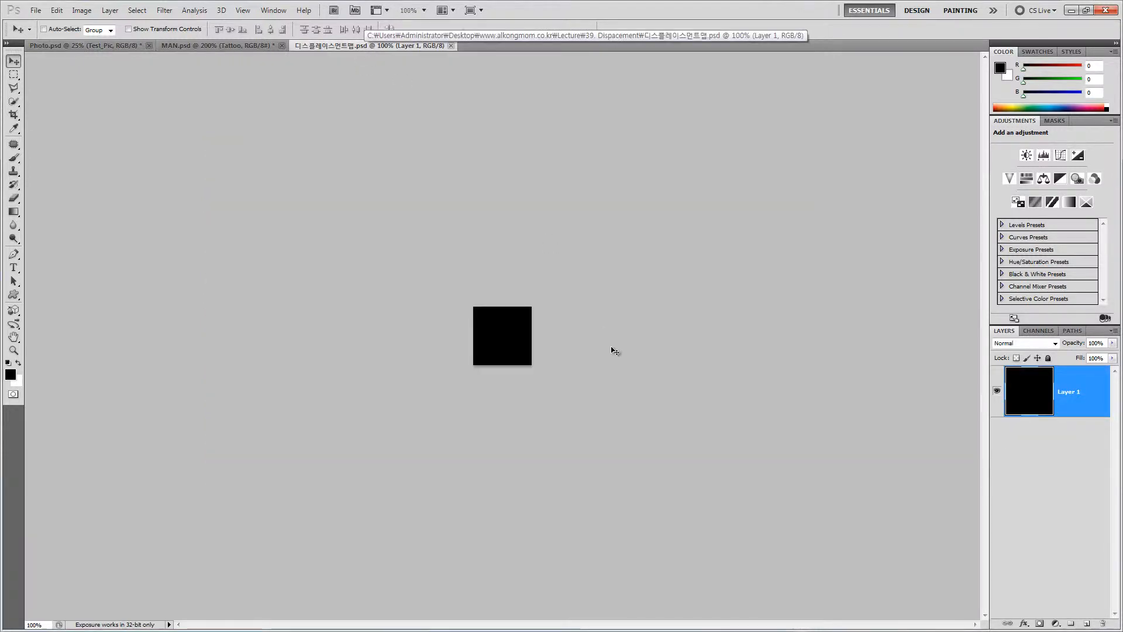
pyautogui.press('i')
pyautogui.hotkey('shift', 'F5')
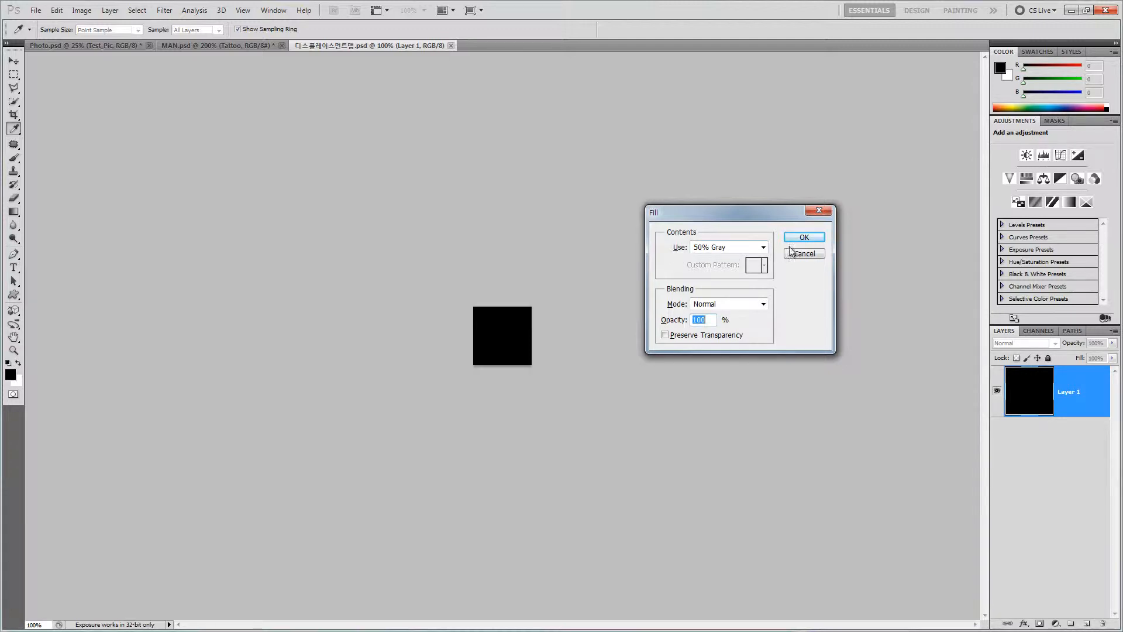
pyautogui.click(806, 239)
pyautogui.press('v')
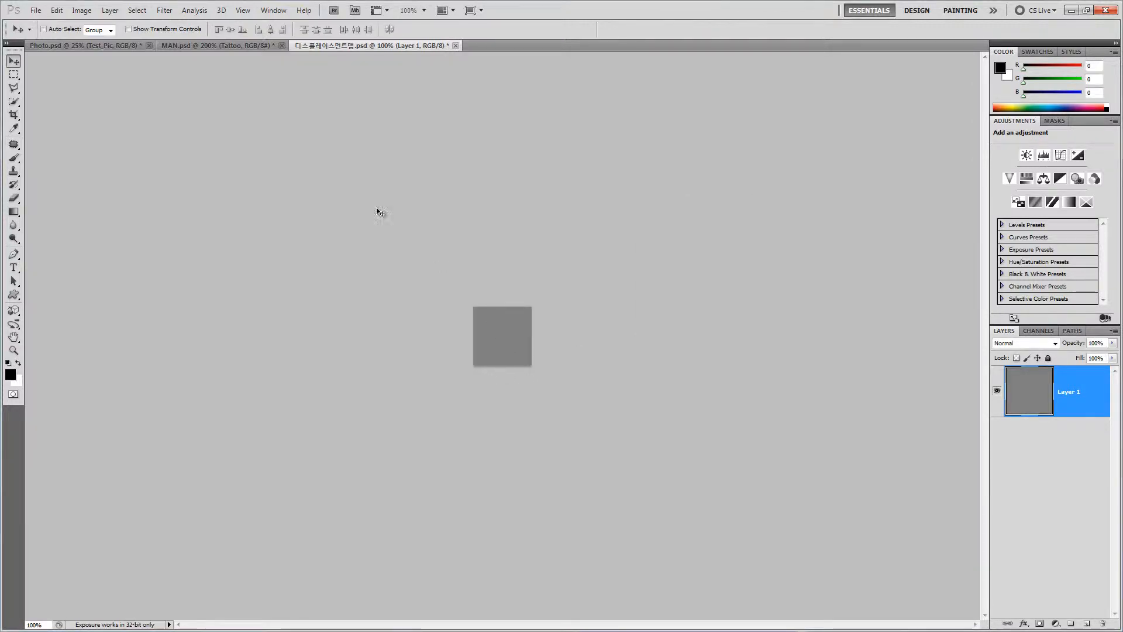
pyautogui.click(35, 10)
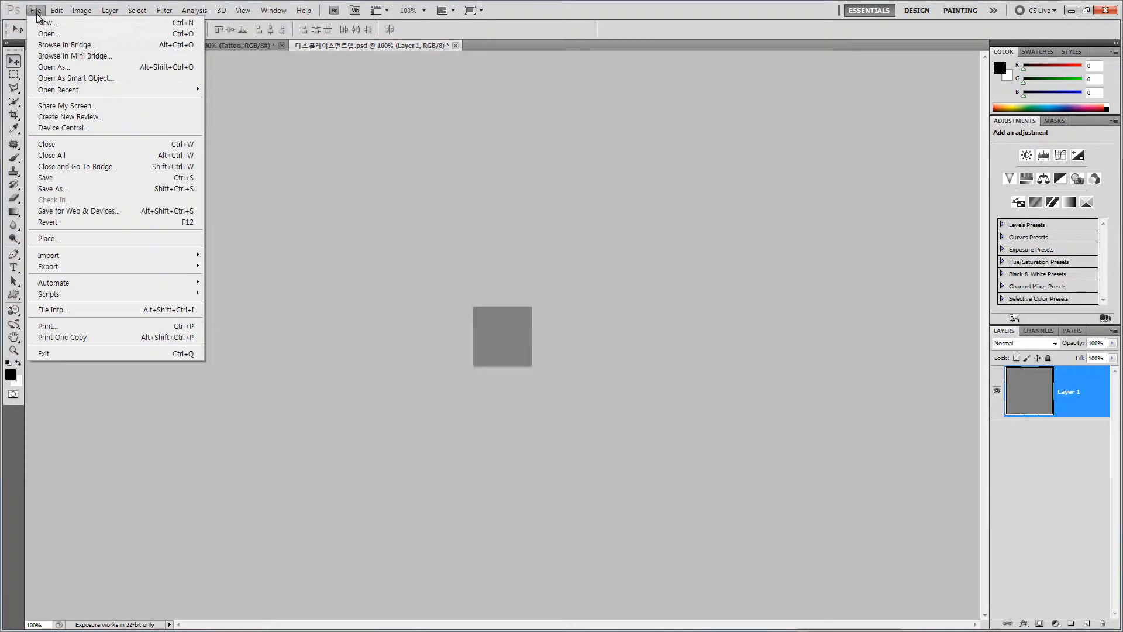
pyautogui.click(89, 183)
# Step: Turn the Displace smart filter on Photo.psd off and on again to apply the saved gray map
pyautogui.click(67, 46)
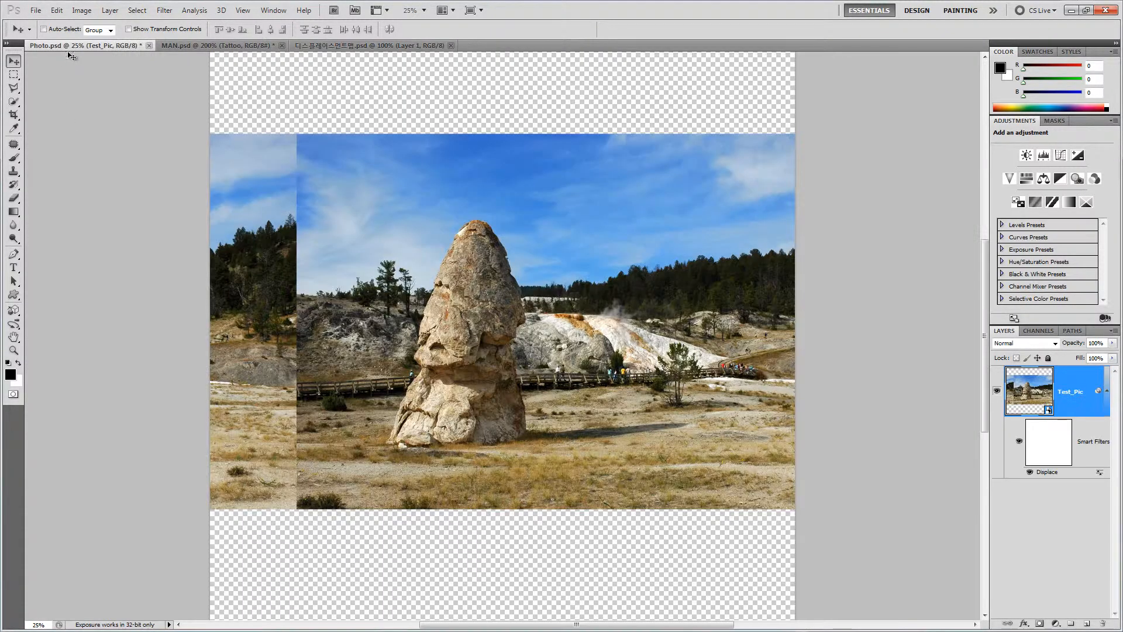
pyautogui.click(1029, 473)
pyautogui.click(1029, 473)
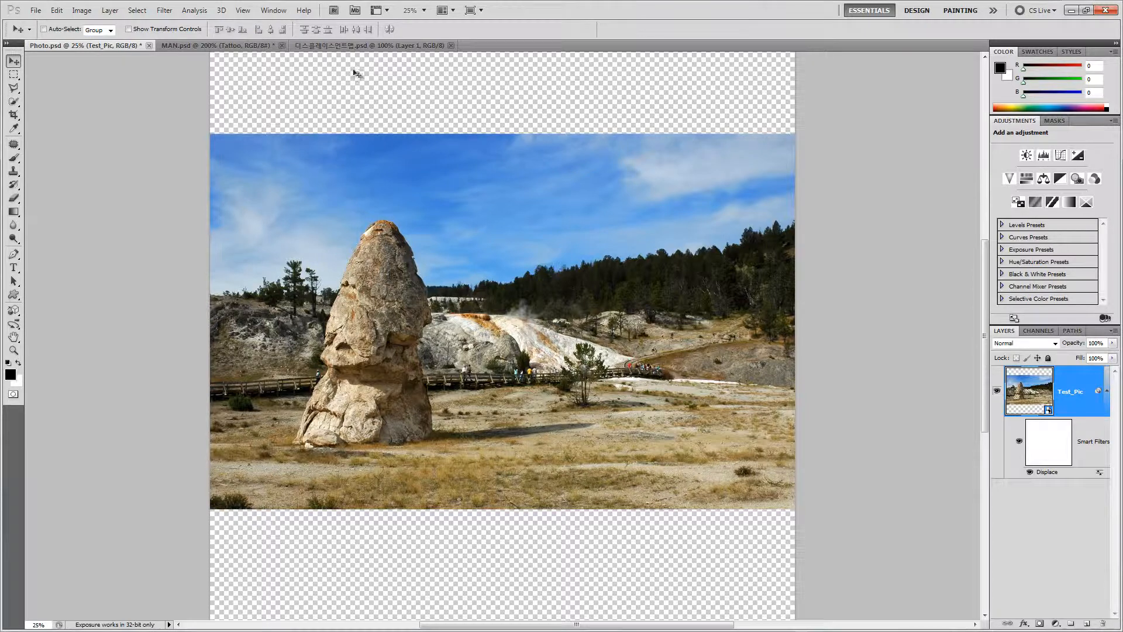
# Step: Compare the 50% gray map with the photo and review the Displace settings without changing them
pyautogui.click(363, 46)
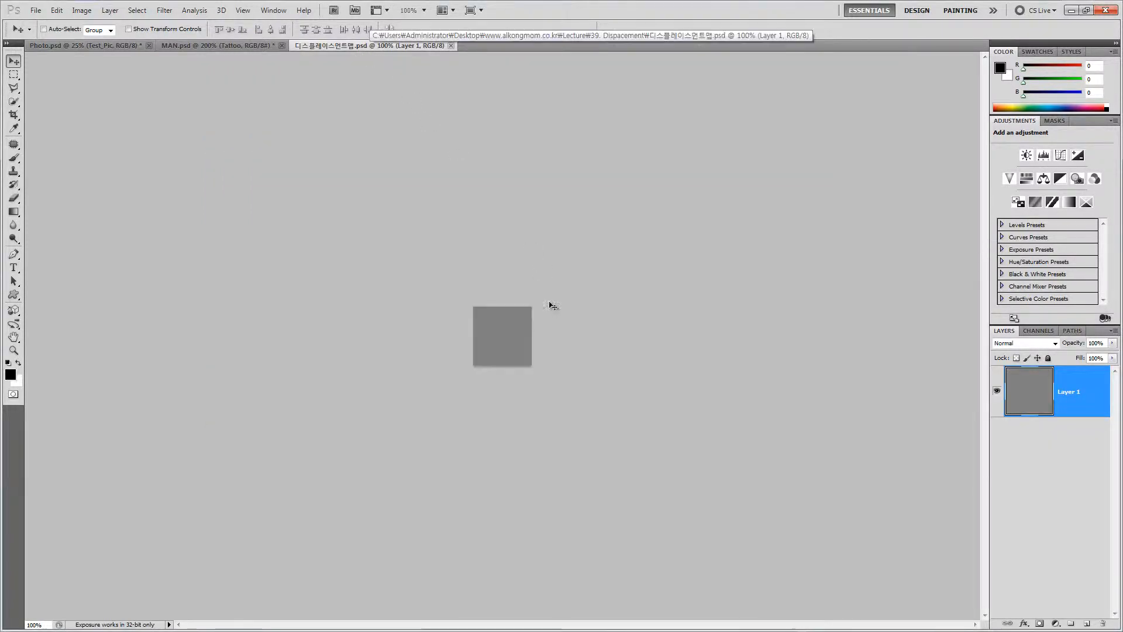
pyautogui.click(95, 47)
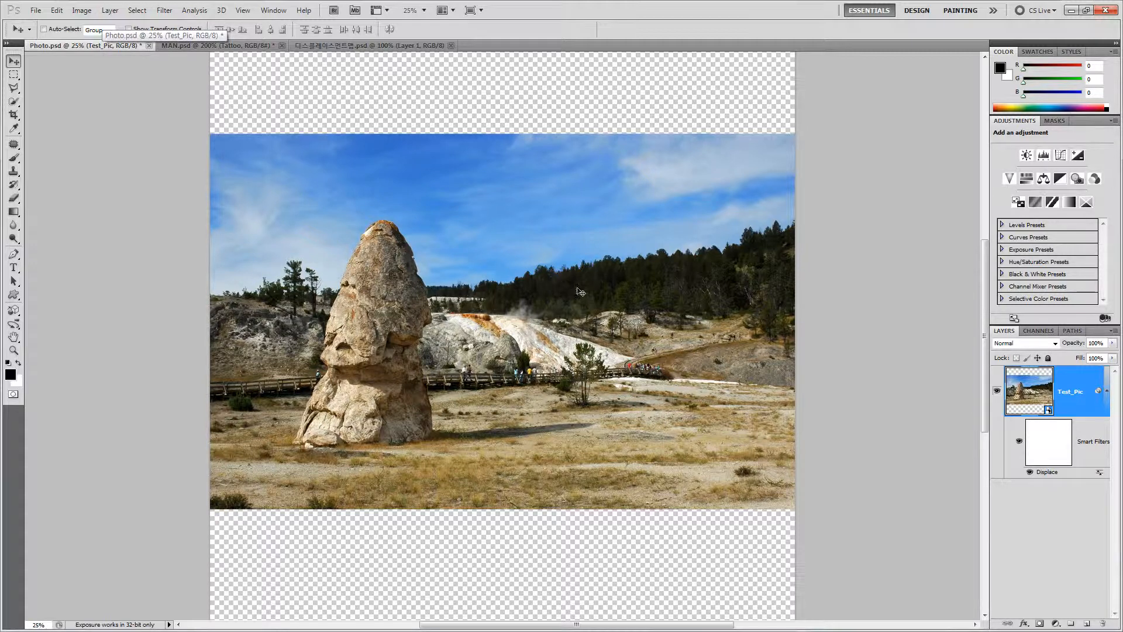
pyautogui.click(332, 46)
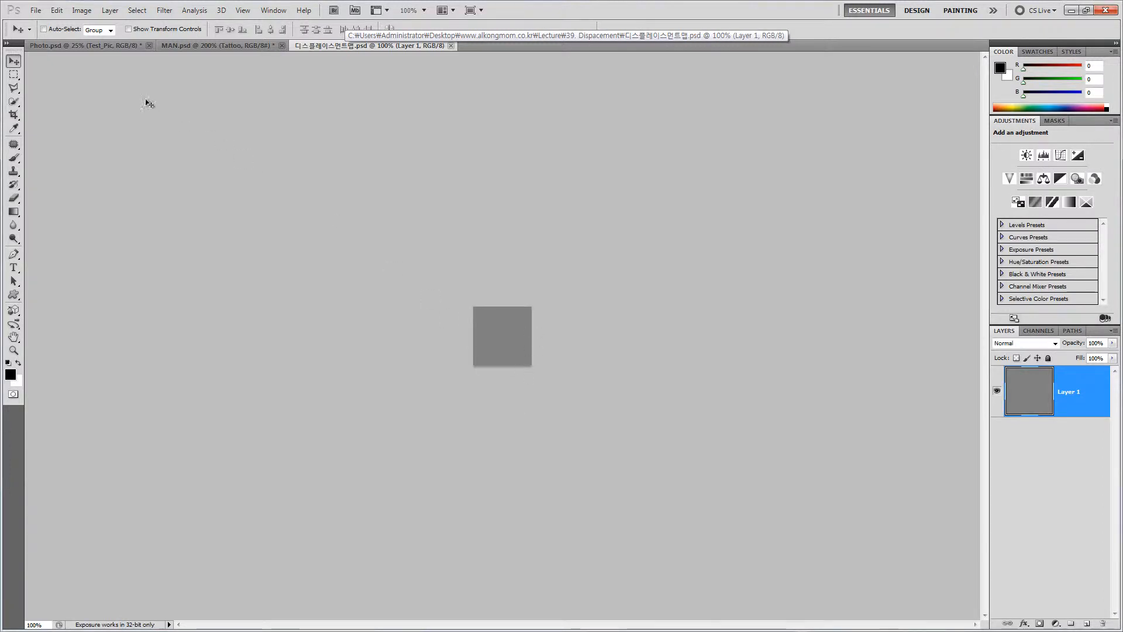
pyautogui.click(106, 47)
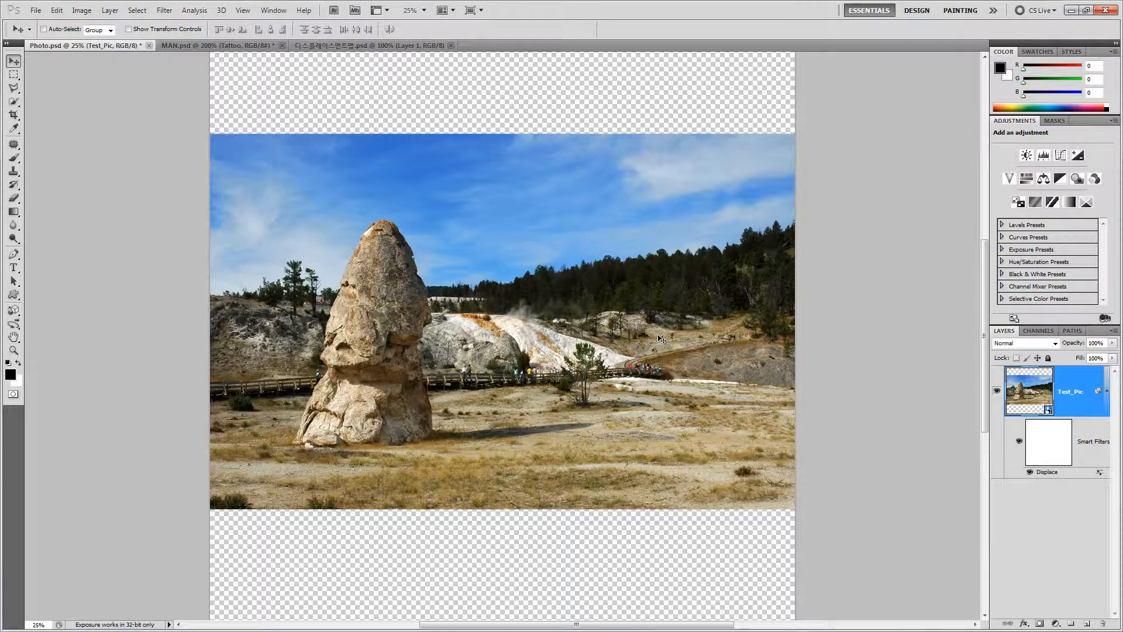
pyautogui.click(358, 46)
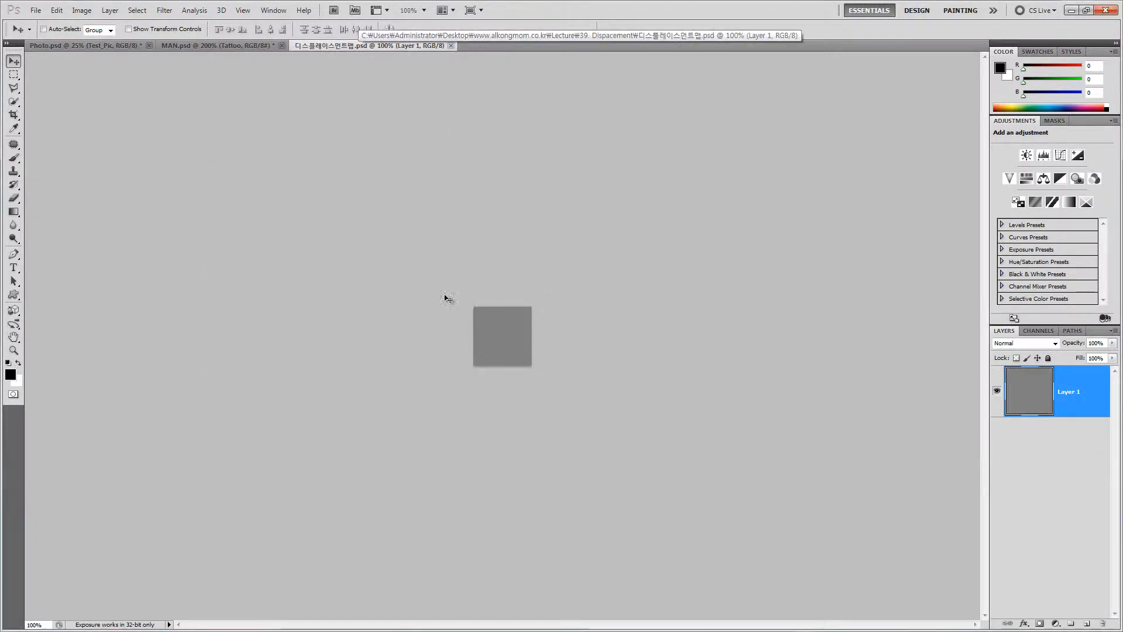
pyautogui.click(92, 46)
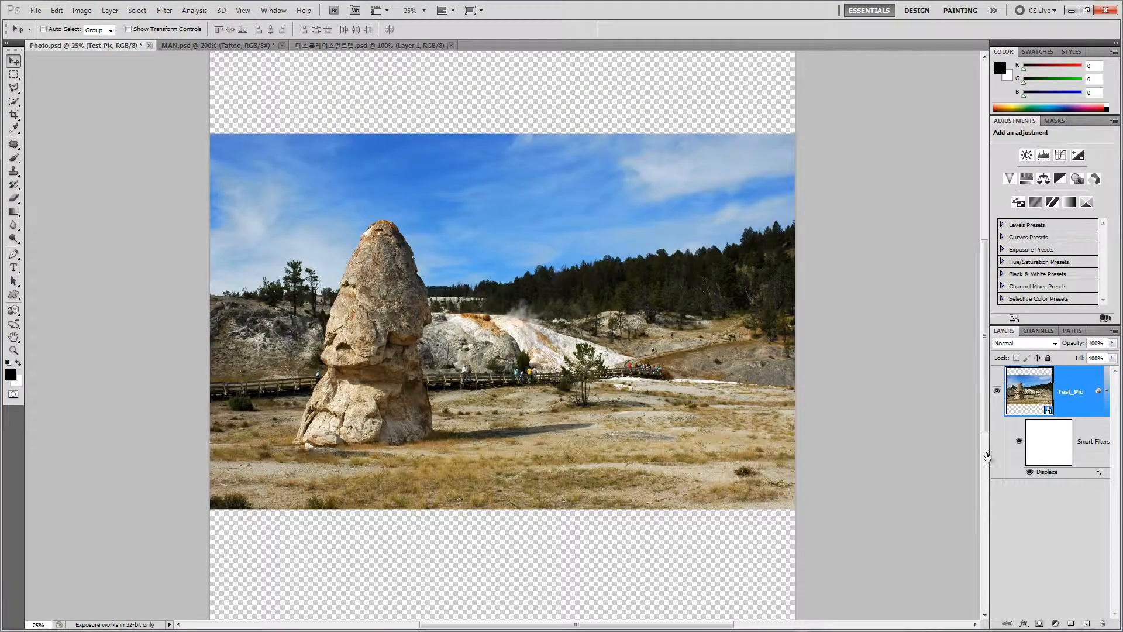
pyautogui.doubleClick(1048, 471)
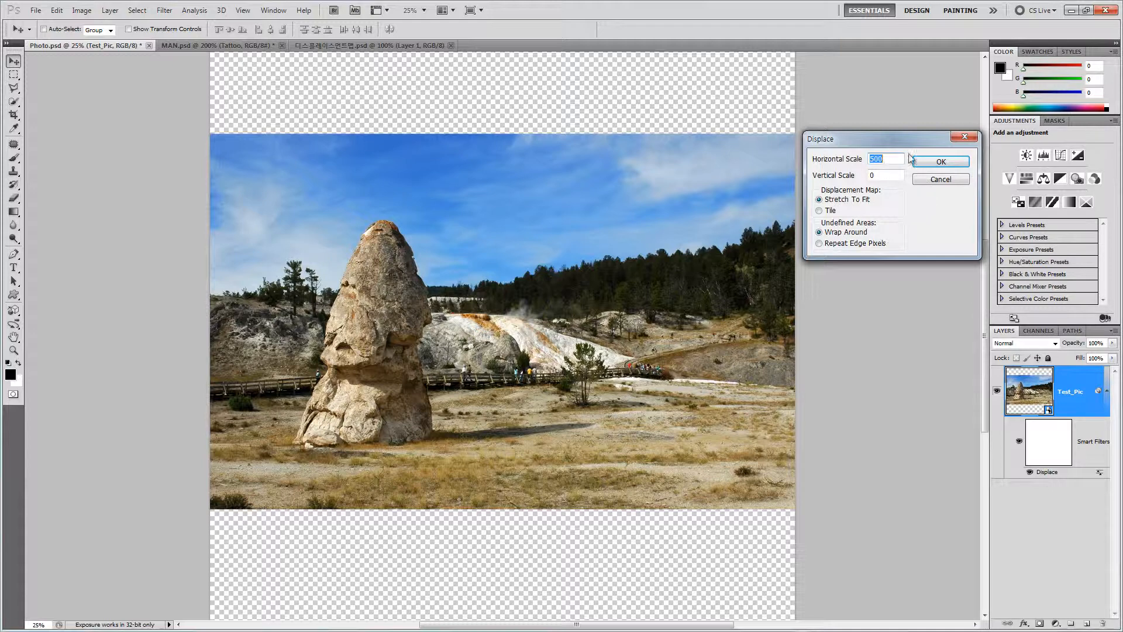
pyautogui.click(953, 182)
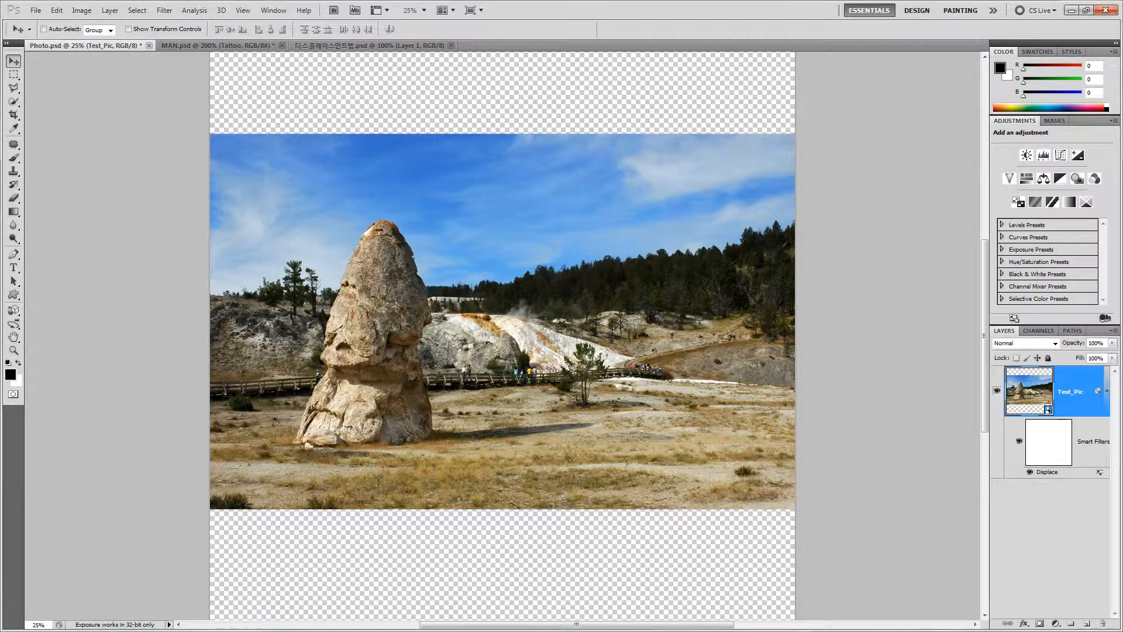
# Step: Fill the displacement map with white, fill its lower half with black, deselect, and save the file
pyautogui.click(358, 46)
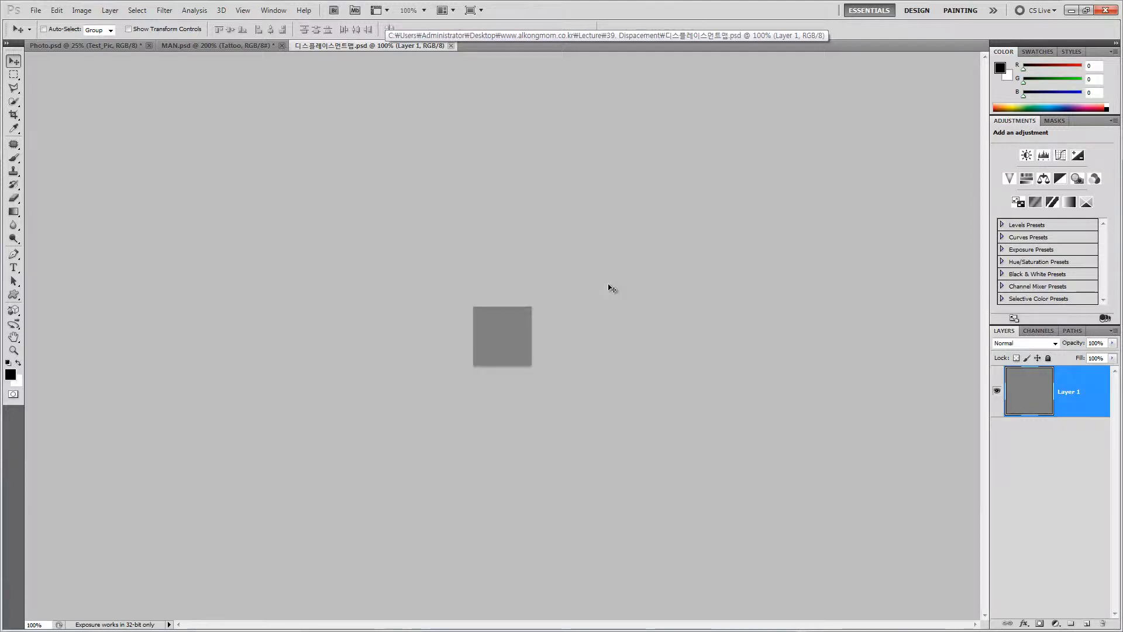
pyautogui.hotkey('ctrl', 'BackSpace')
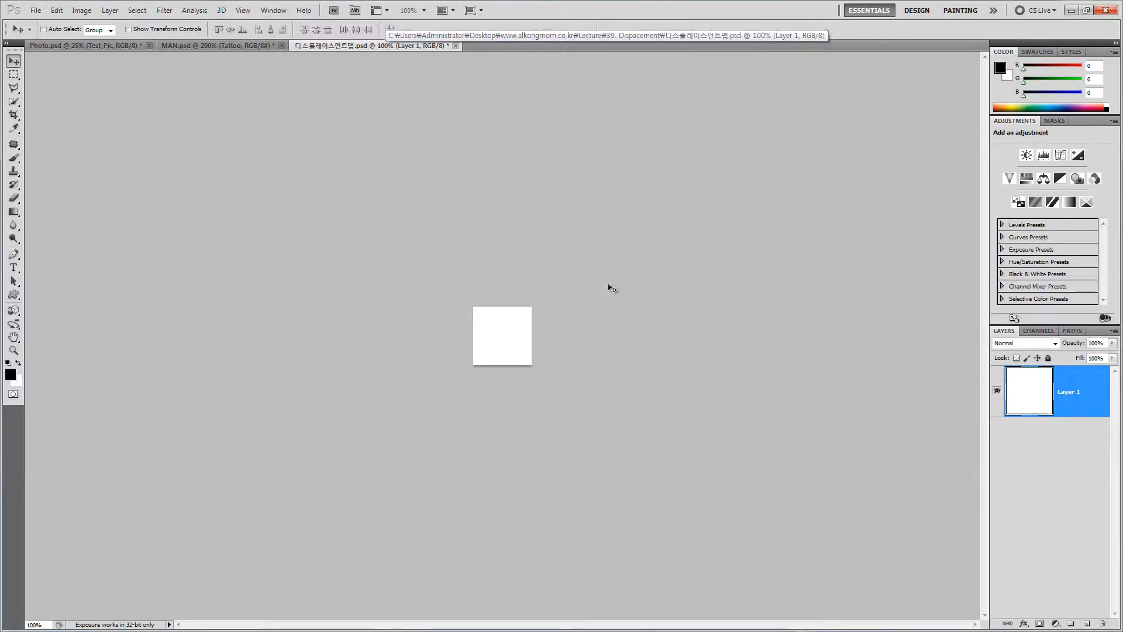
pyautogui.click(13, 76)
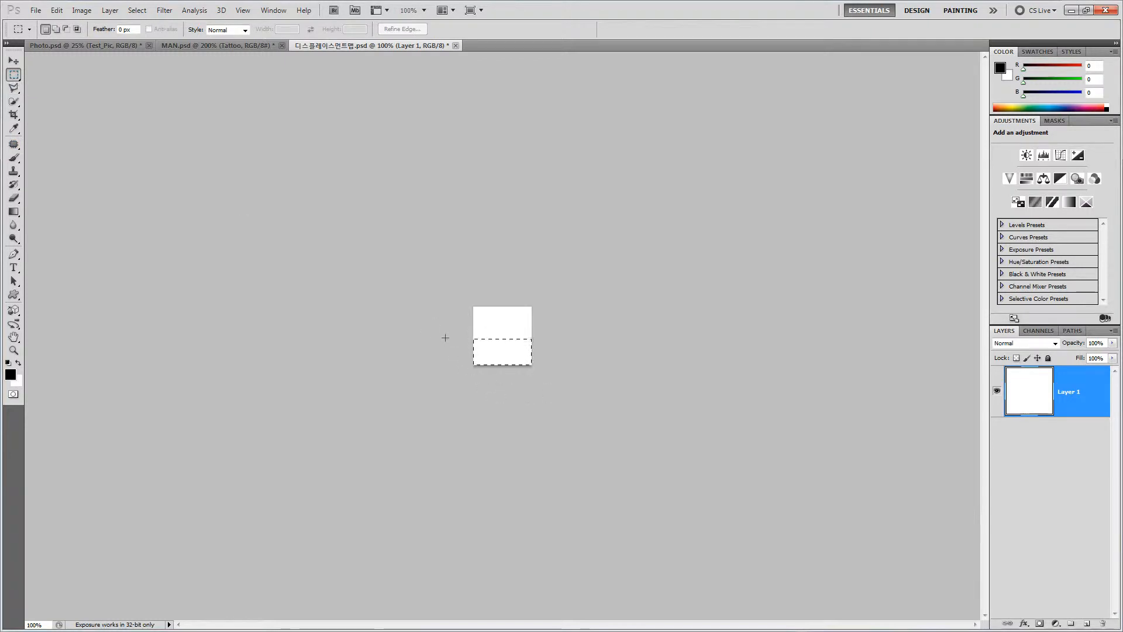
pyautogui.hotkey('alt', 'BackSpace')
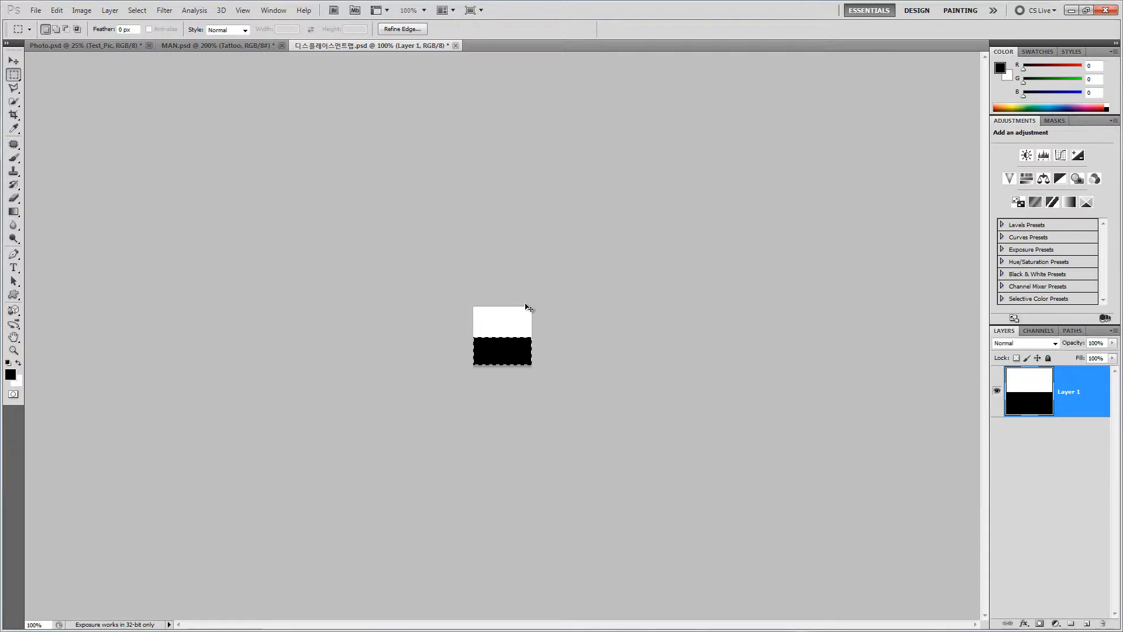
pyautogui.hotkey('ctrl', 'd')
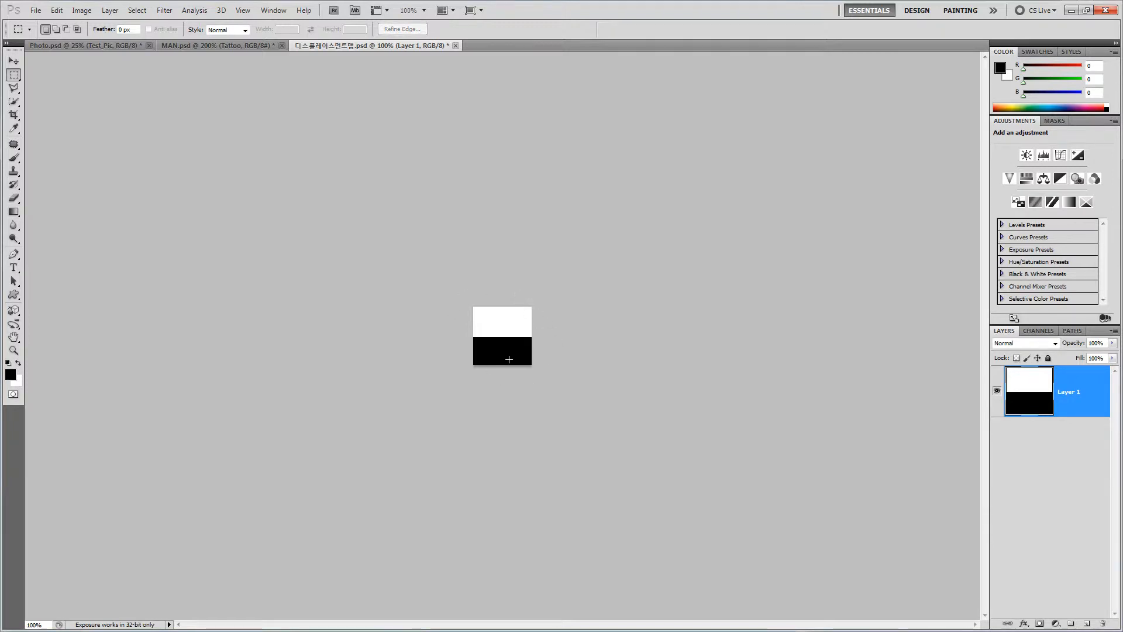
pyautogui.click(36, 10)
pyautogui.click(67, 178)
# Step: Reapply the Displace smart filter on Photo.psd with the half-white, half-black map by toggling its visibility
pyautogui.click(75, 45)
pyautogui.click(1030, 472)
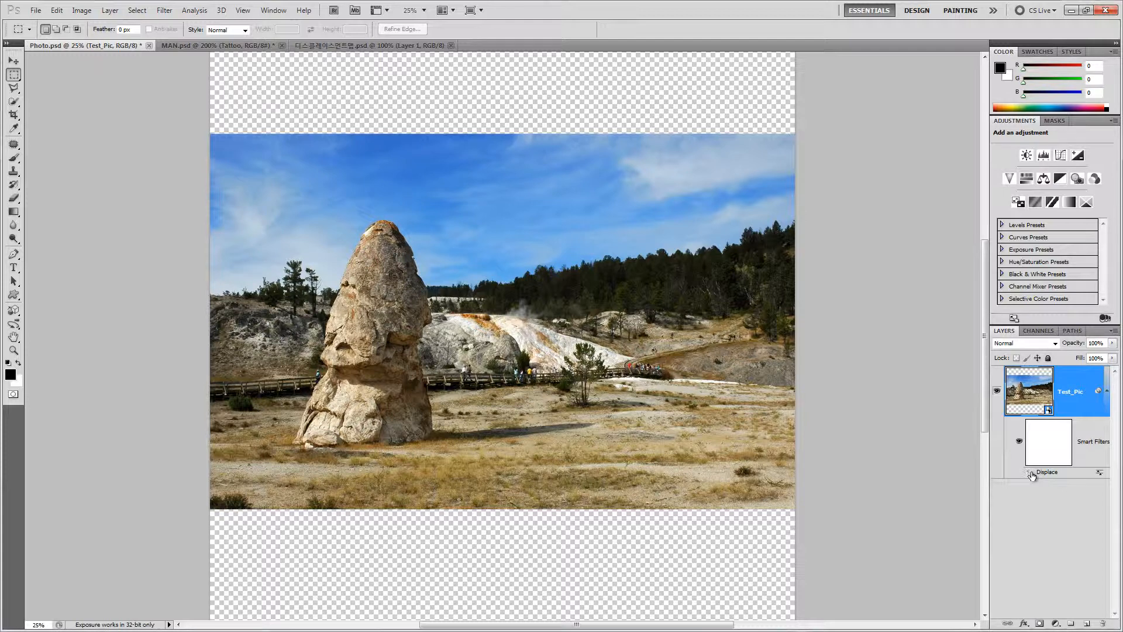
pyautogui.click(1031, 472)
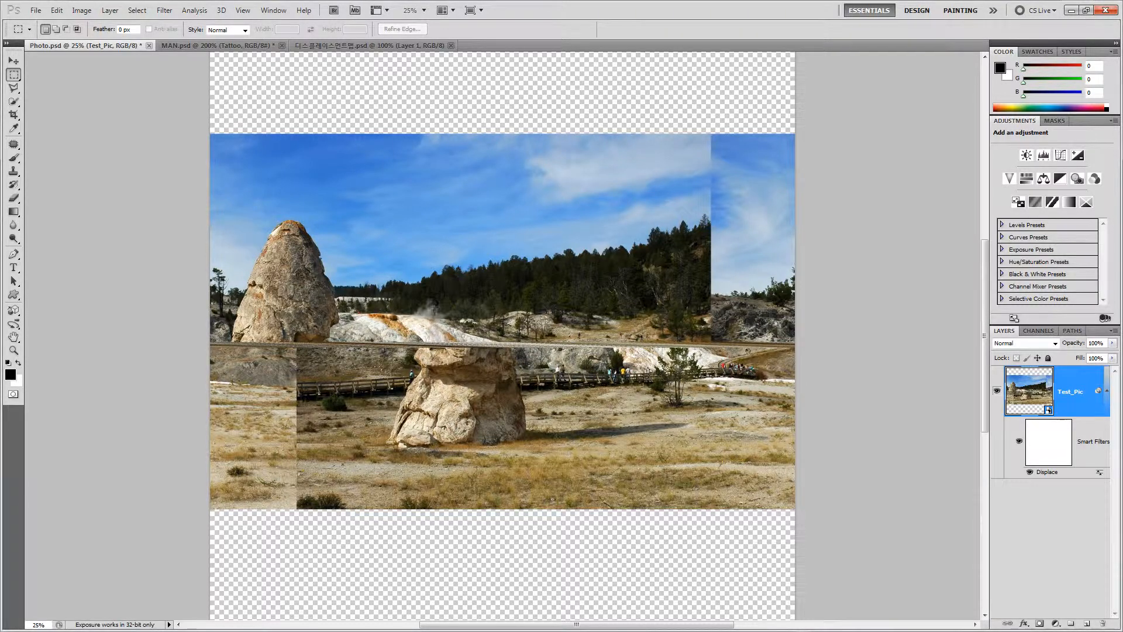
# Step: Apply a 12-pixel Gaussian Blur to the half-white, half-black displacement map and save the file
pyautogui.click(345, 44)
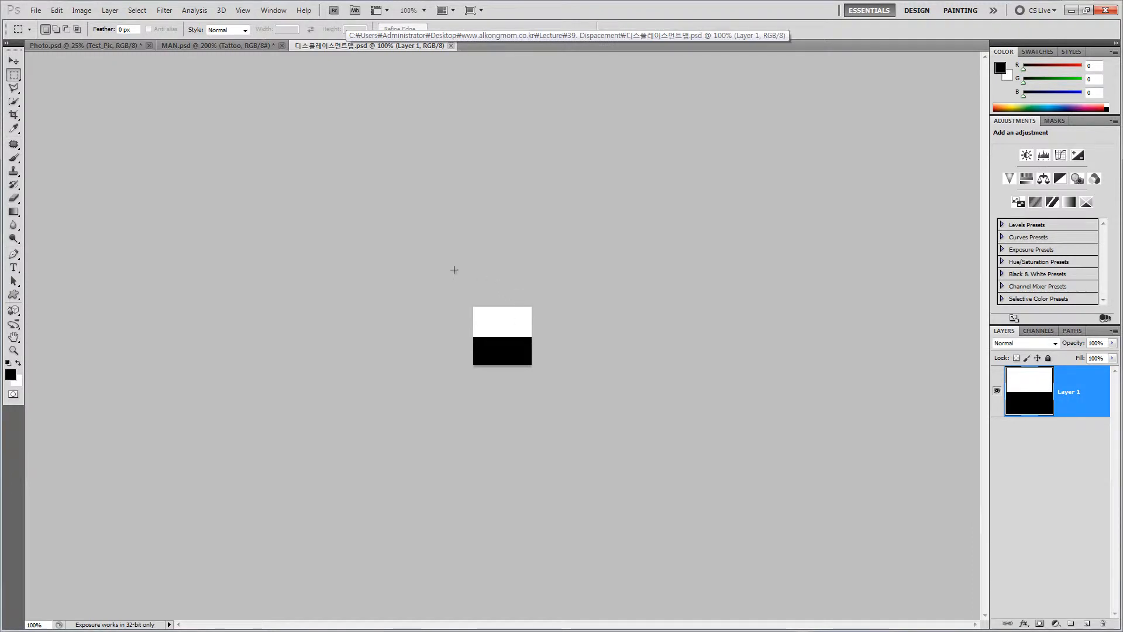
pyautogui.click(164, 10)
pyautogui.moveTo(221, 123)
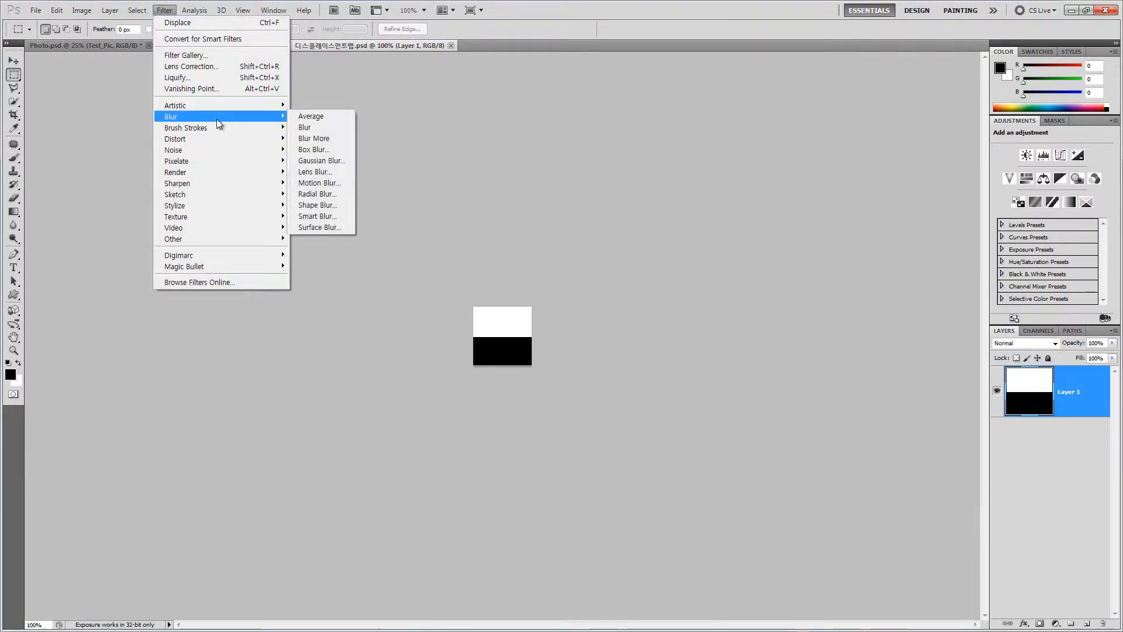
pyautogui.click(320, 160)
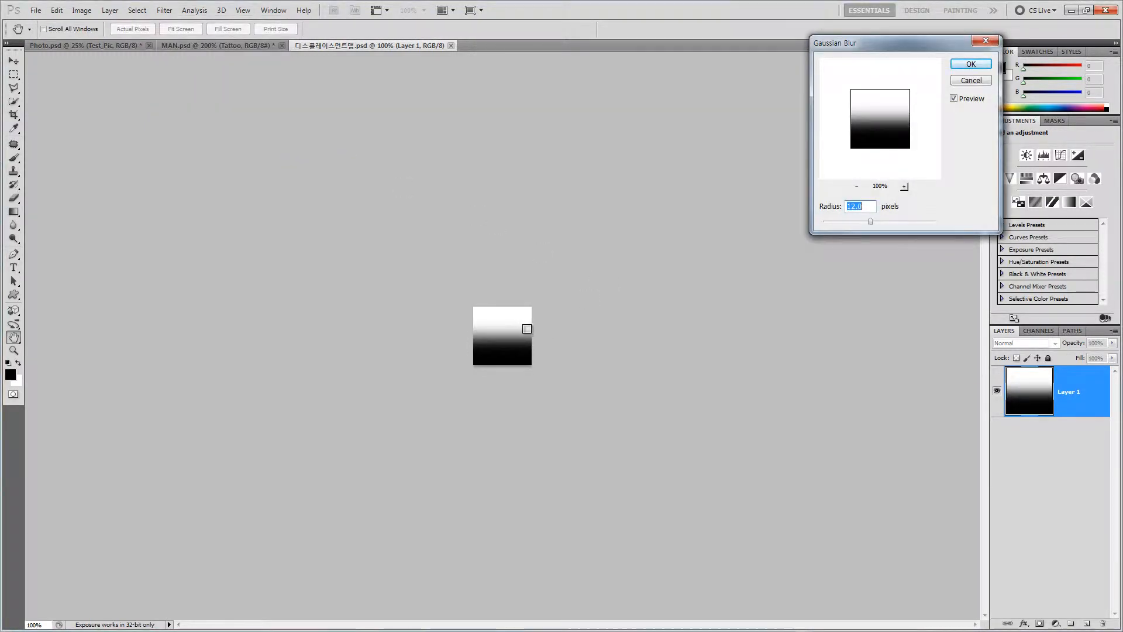
pyautogui.click(985, 64)
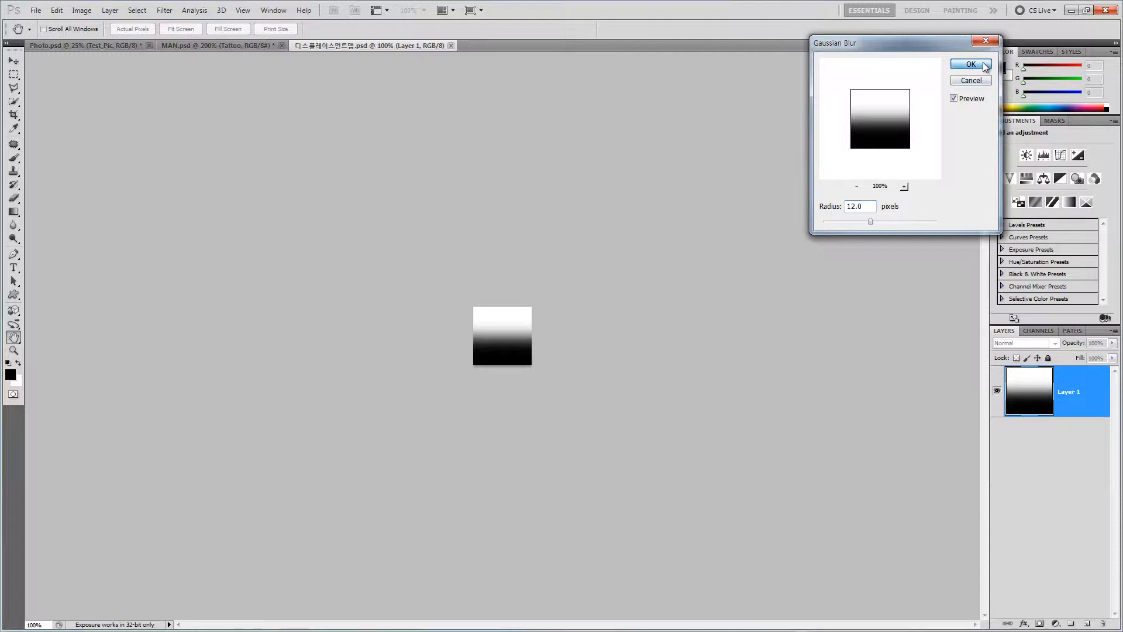
pyautogui.click(35, 10)
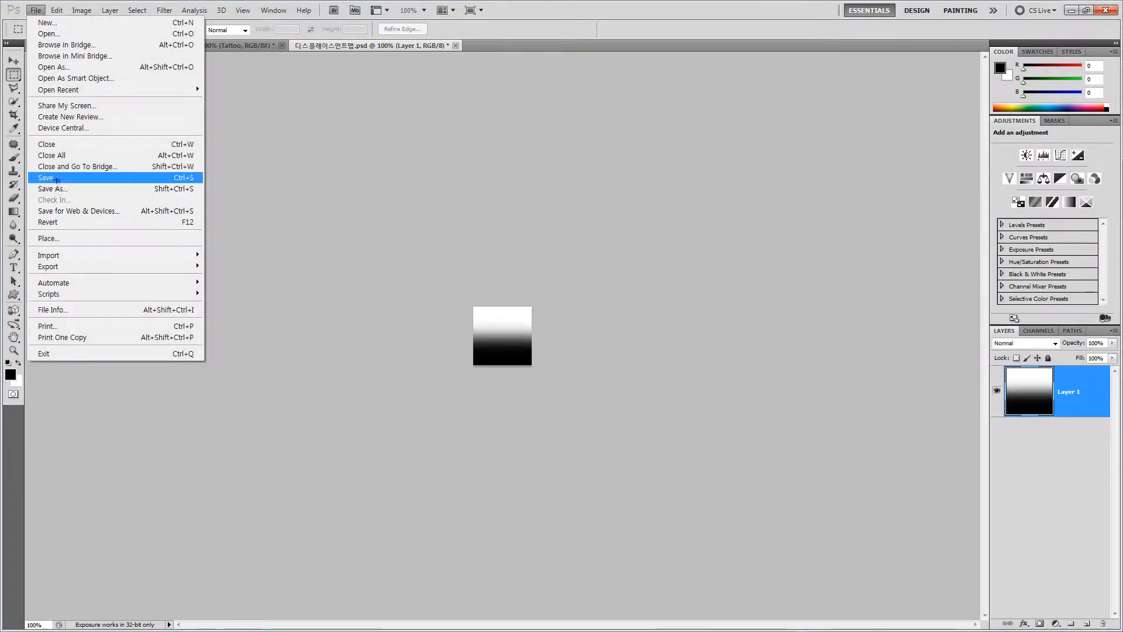
pyautogui.click(50, 177)
# Step: Turn the Displace smart filter on Photo.psd off and on again to apply the blurred map
pyautogui.click(65, 45)
pyautogui.click(1030, 471)
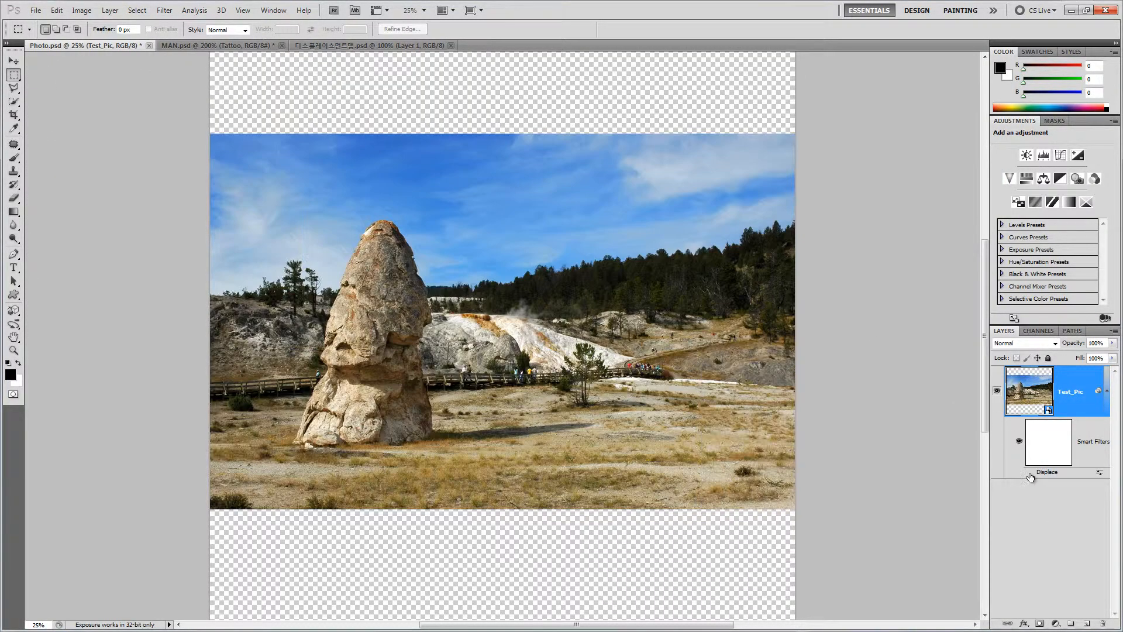
pyautogui.click(1030, 471)
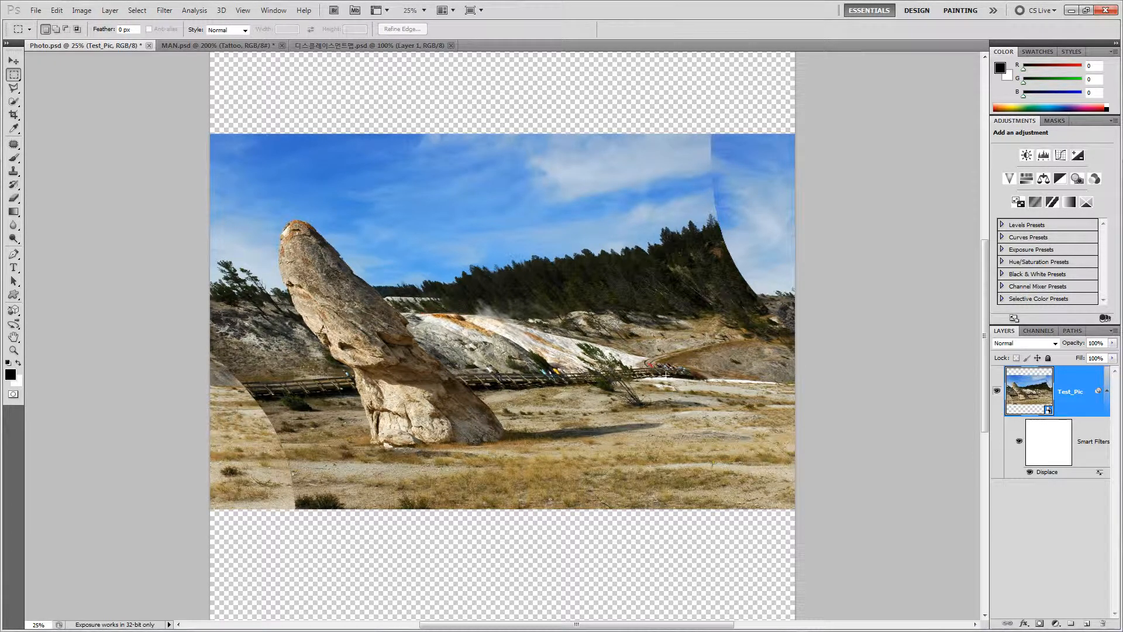
# Step: Compare the blurred map with the displaced photo and review the Displace settings without changing them
pyautogui.click(388, 47)
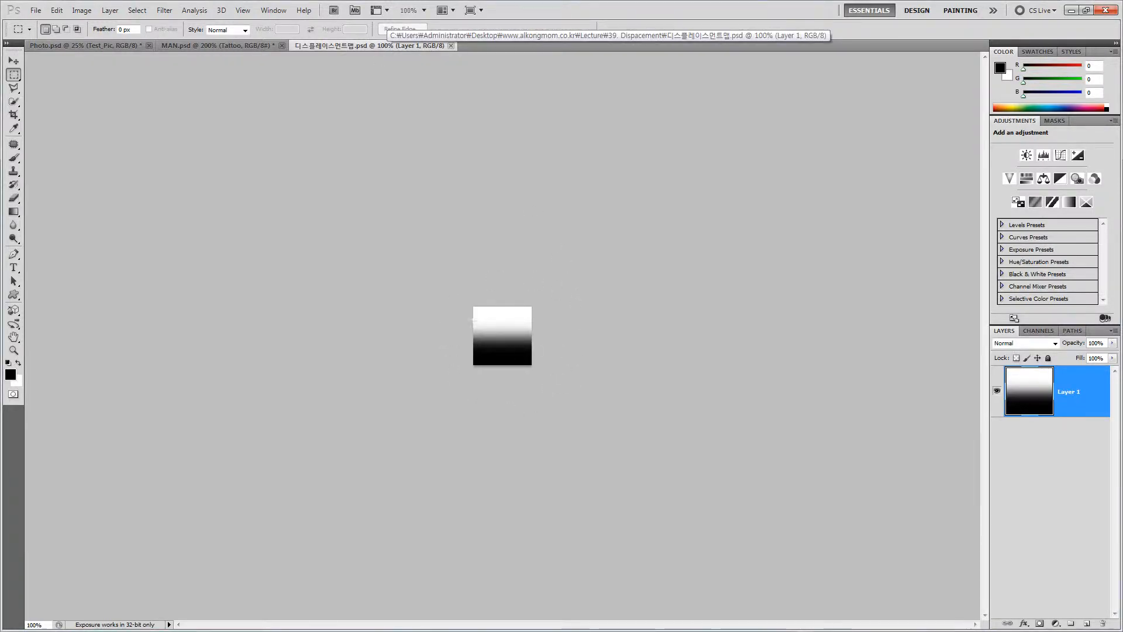
pyautogui.click(79, 46)
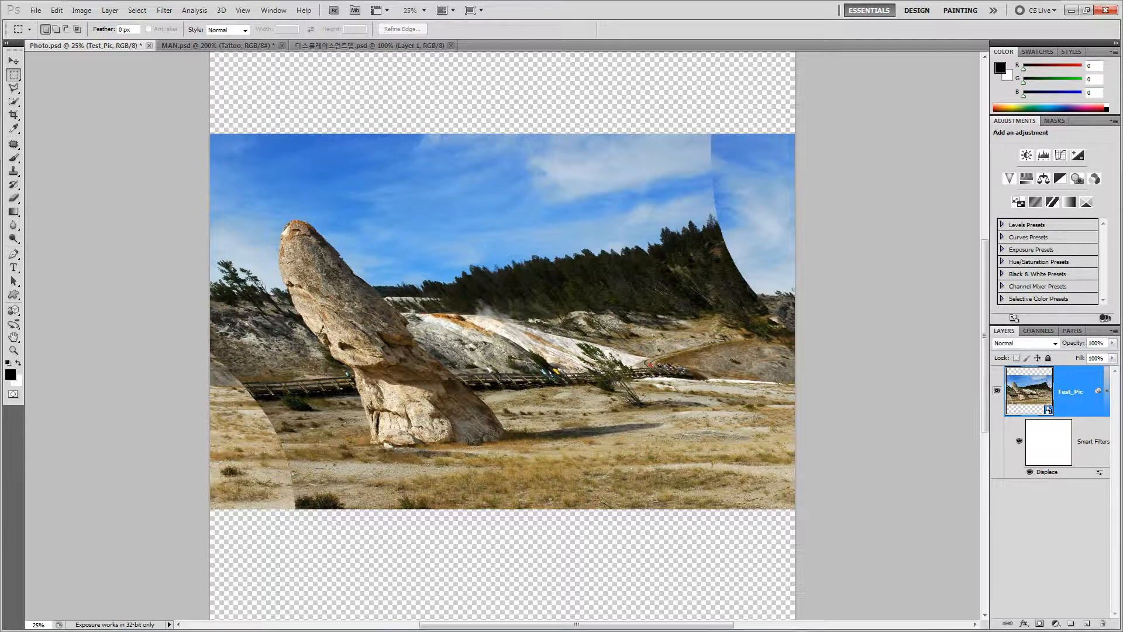
pyautogui.doubleClick(1047, 472)
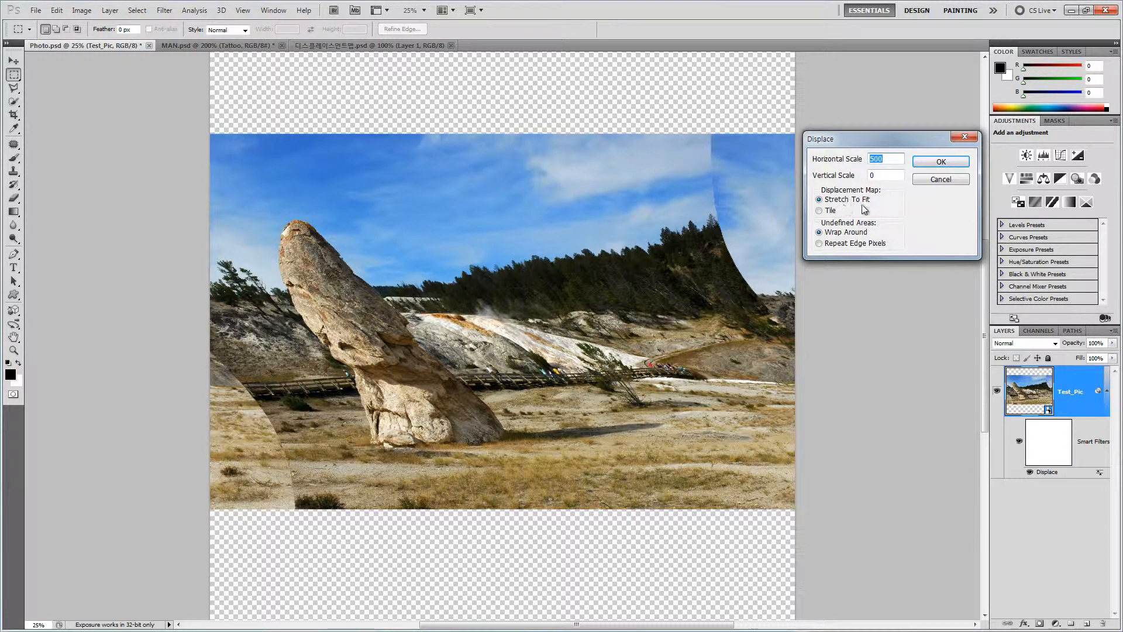
pyautogui.click(940, 179)
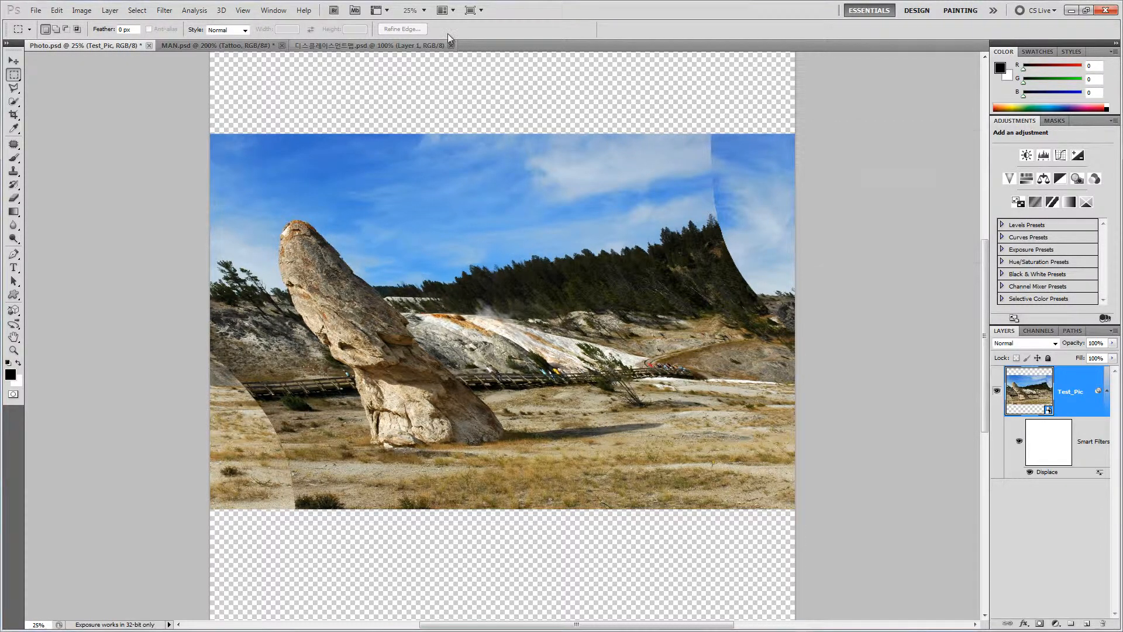
pyautogui.click(387, 45)
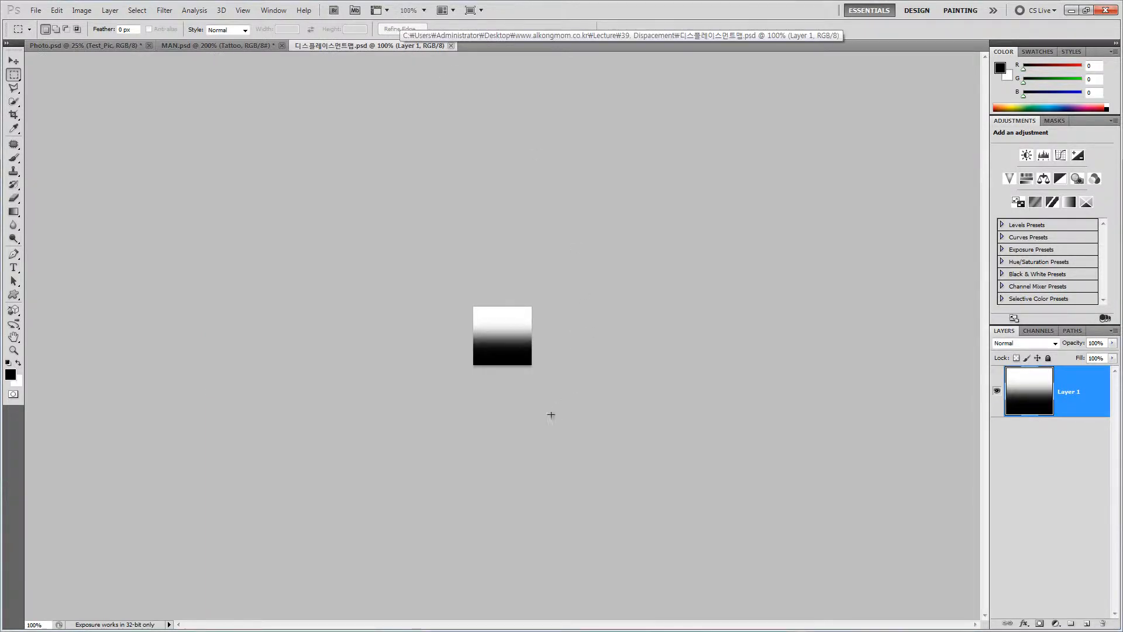
pyautogui.click(82, 46)
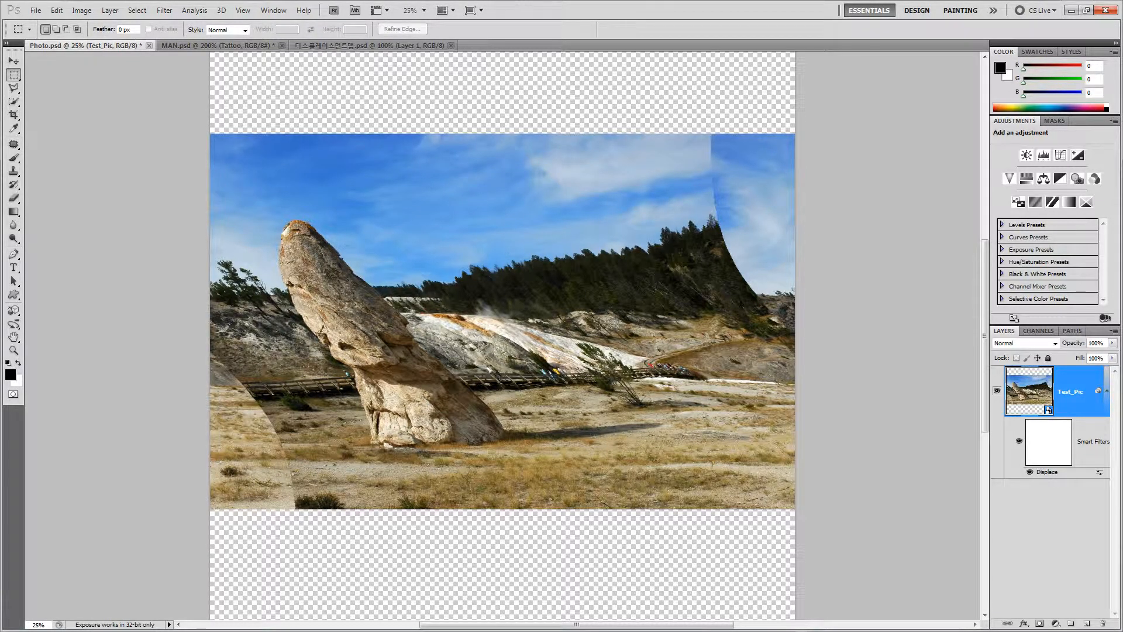
# Step: Try the Tile displacement map option in the Displace smart filter, using 디스플레이스먼트맵.psd as the map
pyautogui.doubleClick(1046, 473)
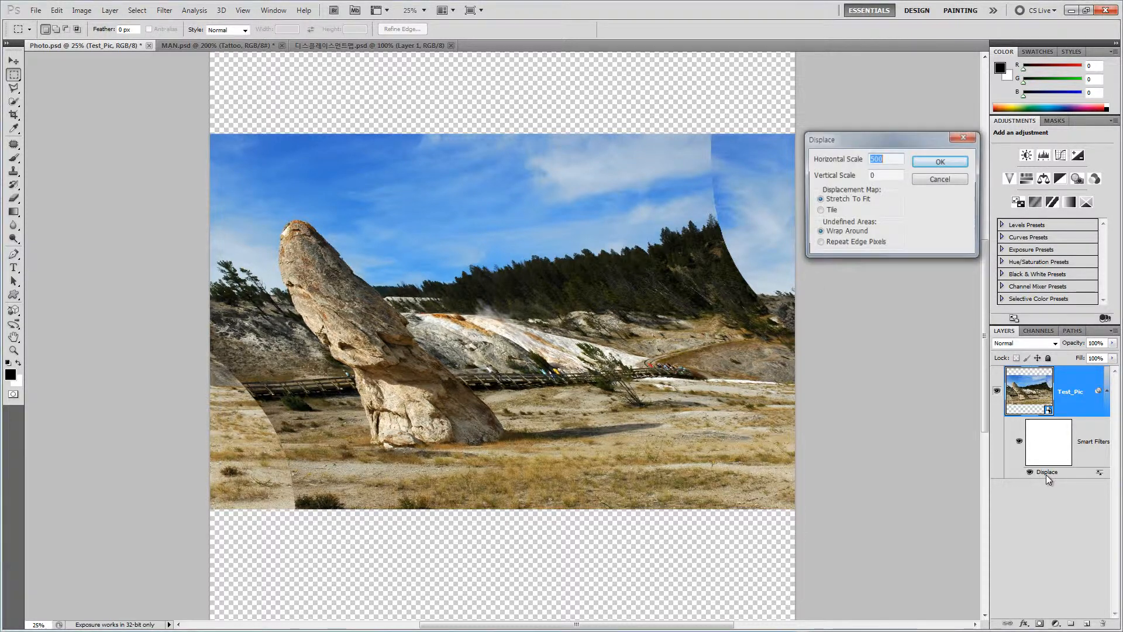
pyautogui.click(821, 210)
pyautogui.click(941, 162)
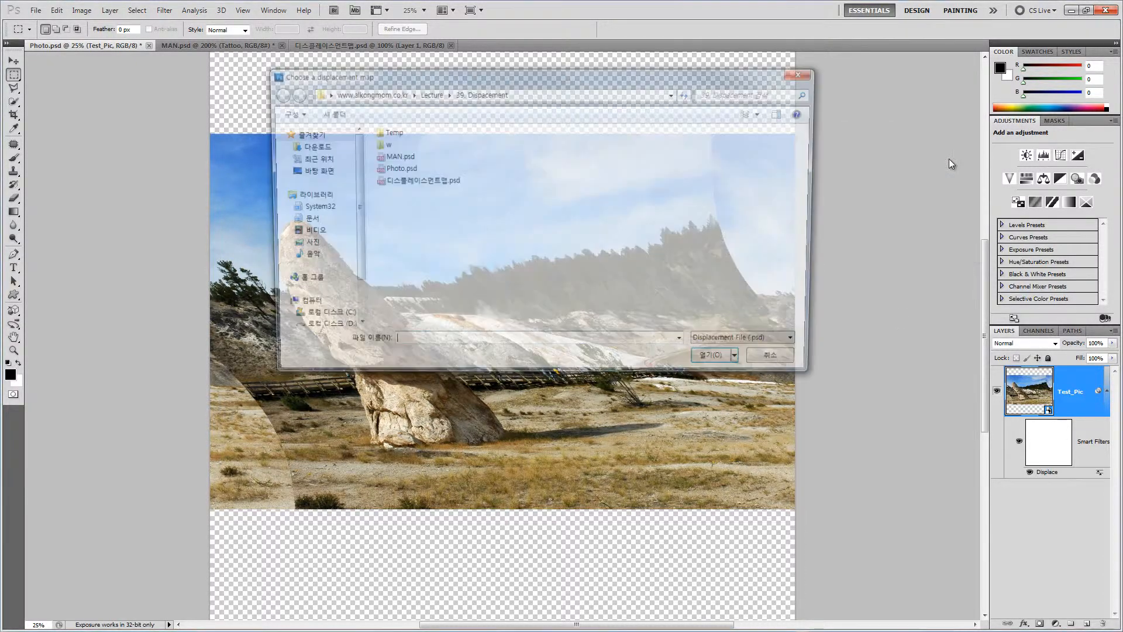
pyautogui.doubleClick(384, 184)
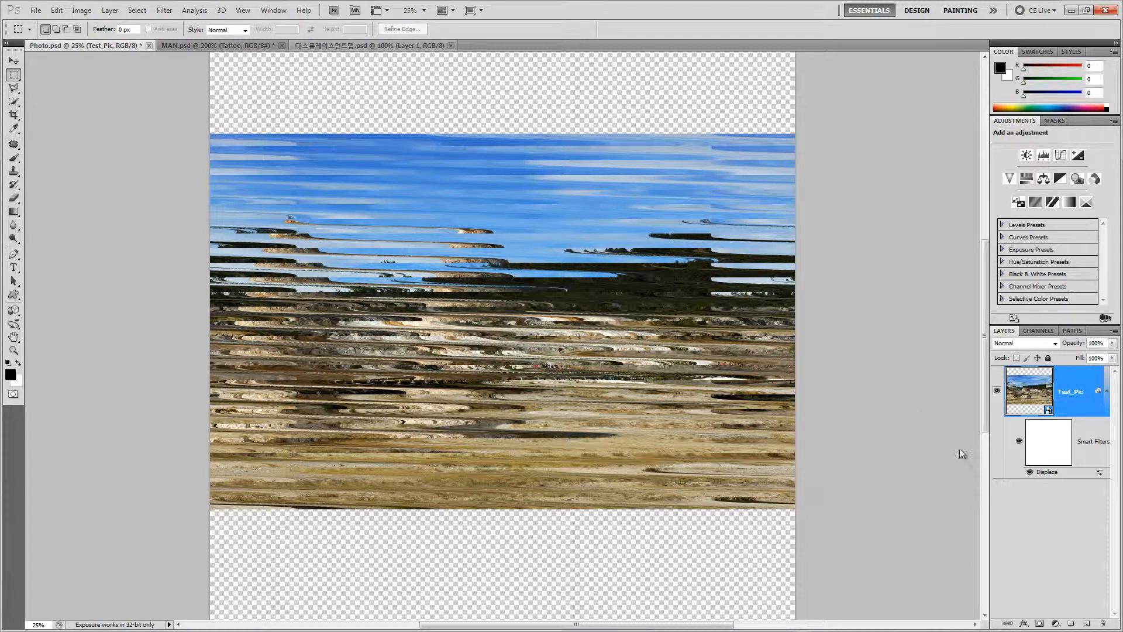
# Step: Set the Displace filter's displacement map option to Stretch To Fit and load 디스플레이스먼트맵.psd as the map
pyautogui.doubleClick(1047, 472)
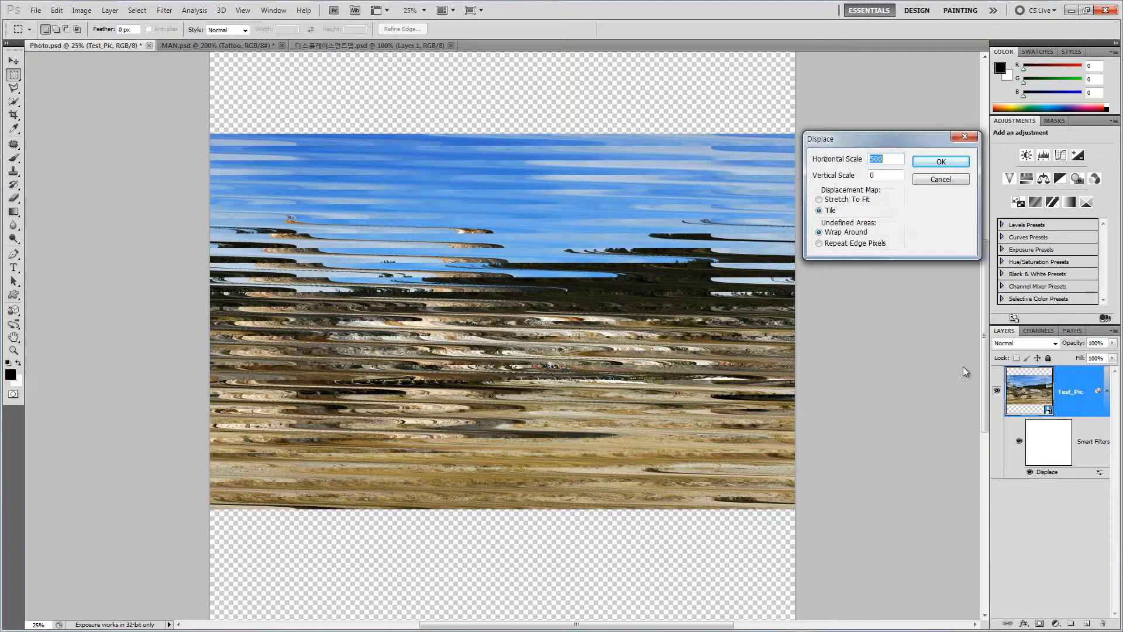
pyautogui.click(838, 199)
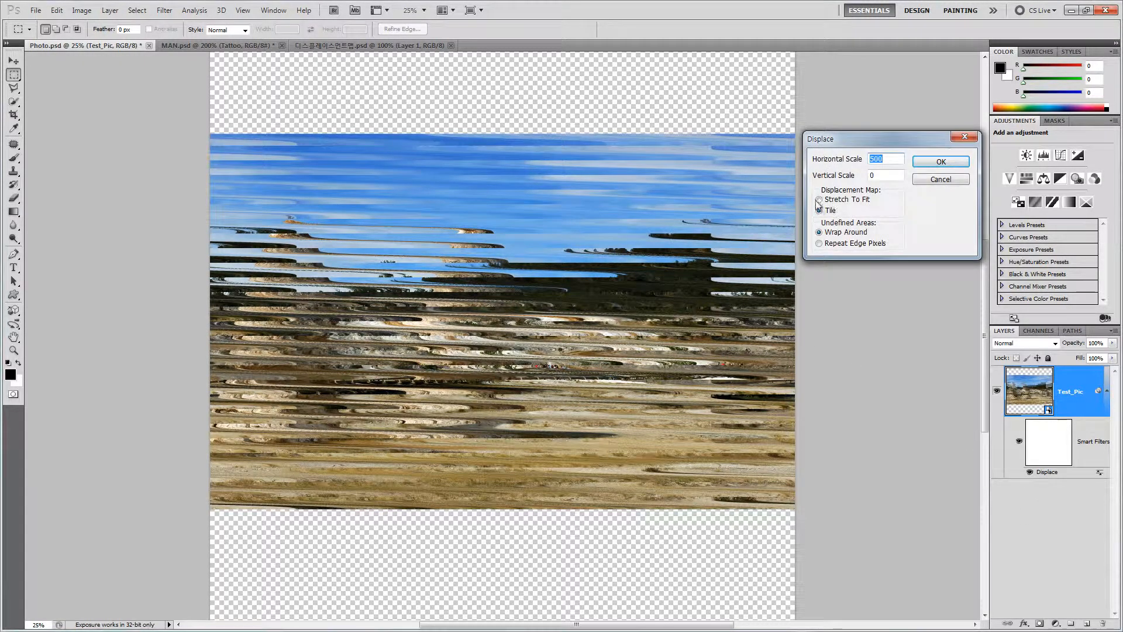
pyautogui.click(942, 161)
pyautogui.click(429, 182)
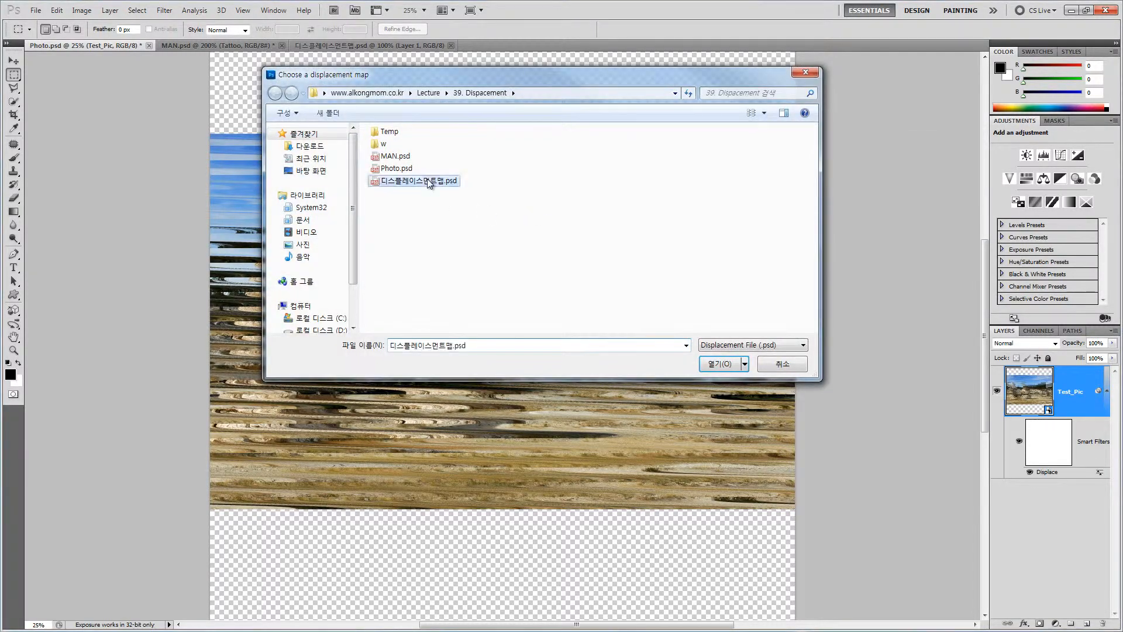
pyautogui.doubleClick(429, 182)
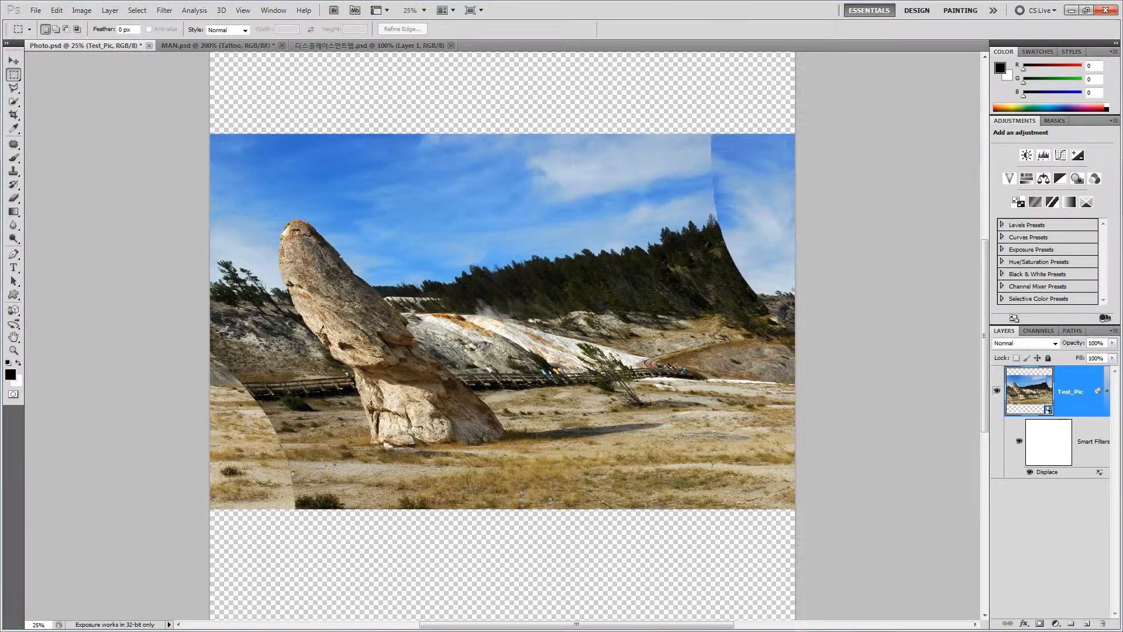
# Step: Set the Displace filter's undefined areas to Repeat Edge Pixels, using 디스플레이스먼트맵.psd as the map
pyautogui.doubleClick(1047, 472)
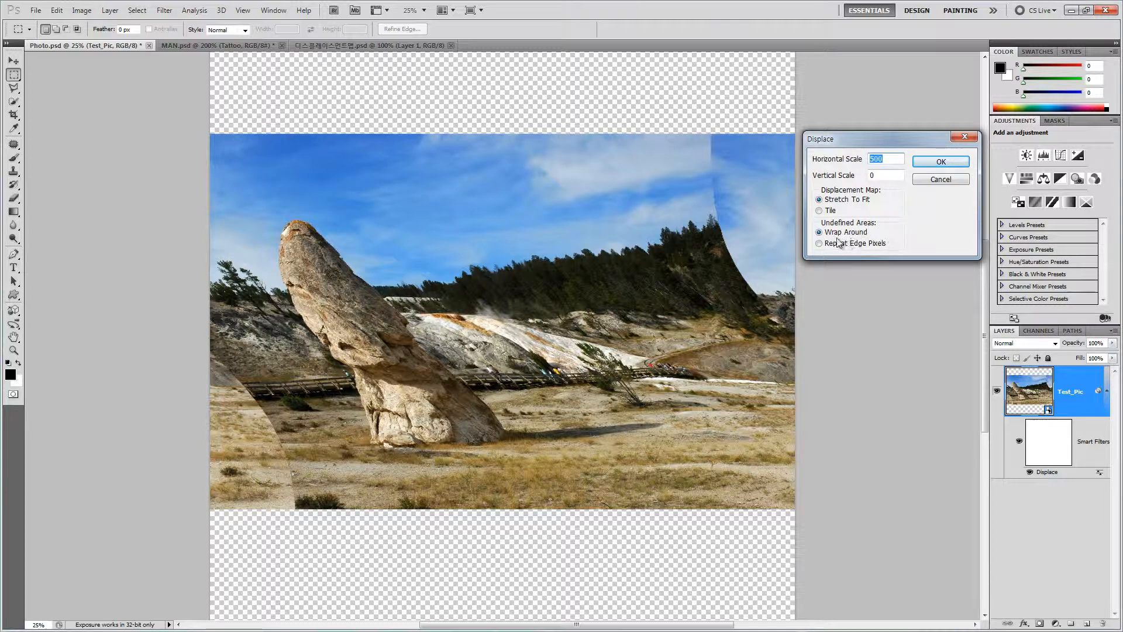
pyautogui.click(820, 244)
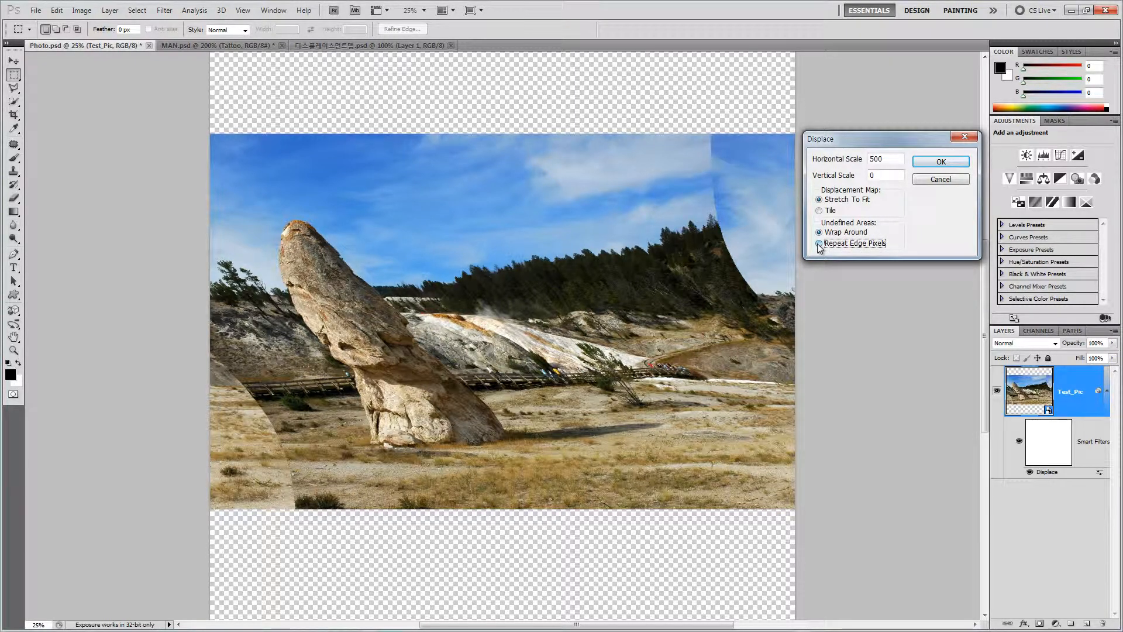
pyautogui.click(939, 163)
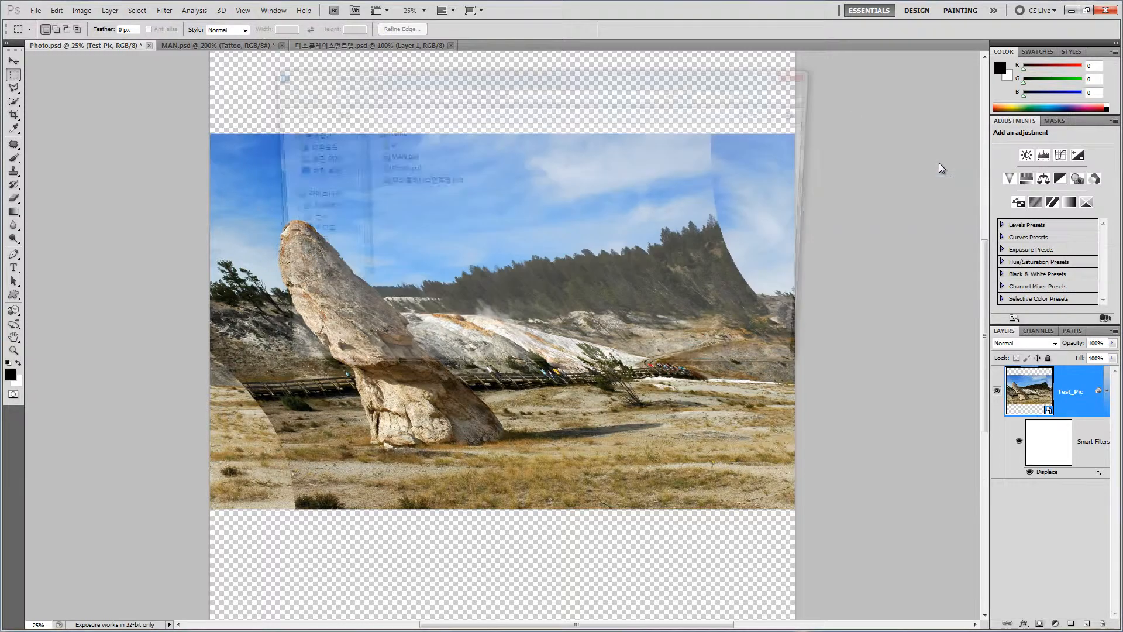
pyautogui.doubleClick(409, 181)
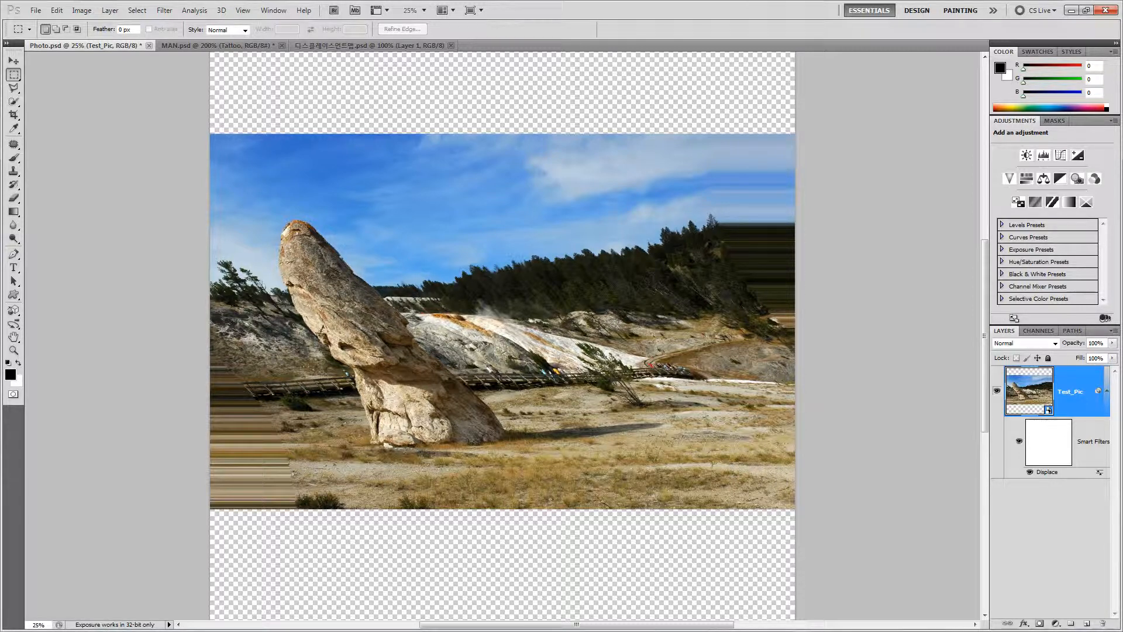
# Step: Switch to MAN.psd, compare the photo with and without the Tattoo layer, and leave that layer hidden
pyautogui.click(230, 45)
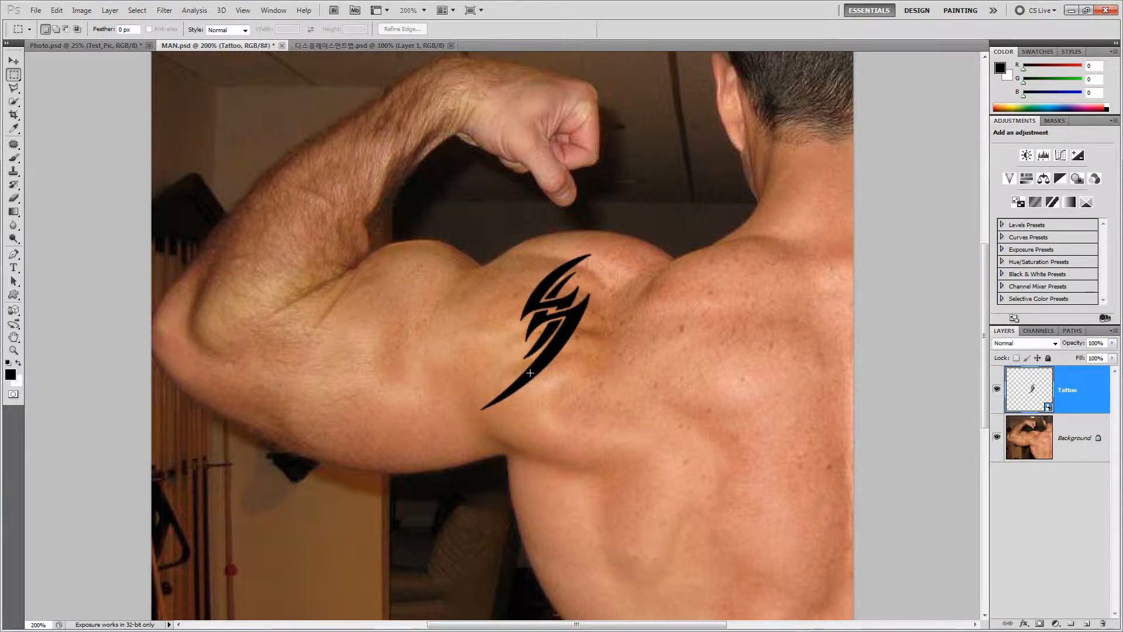
pyautogui.click(997, 389)
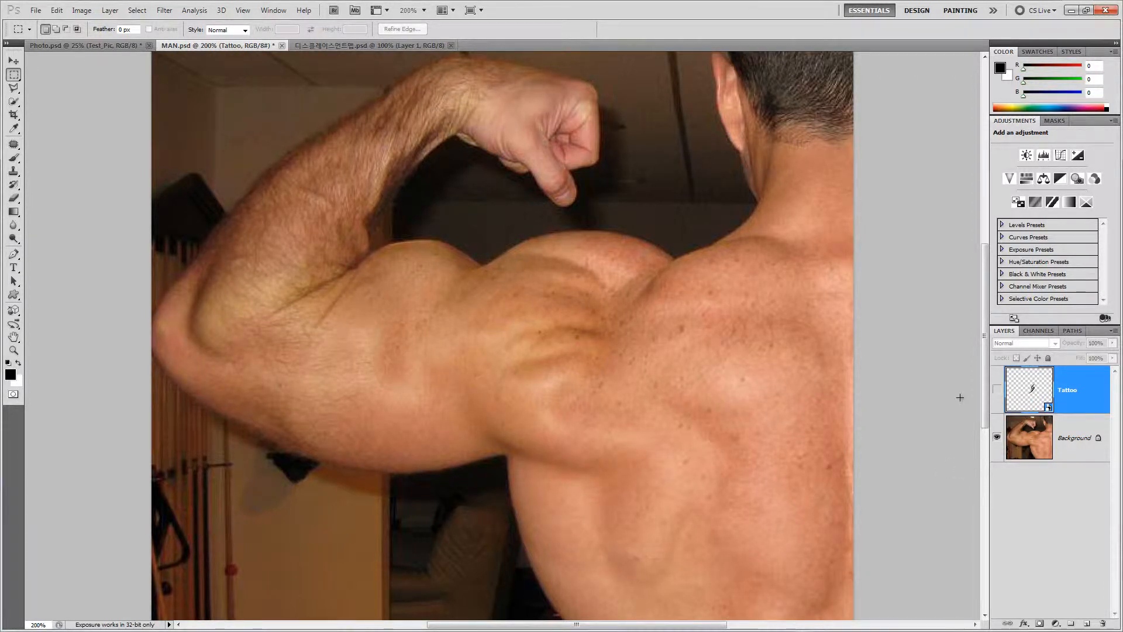
pyautogui.click(997, 390)
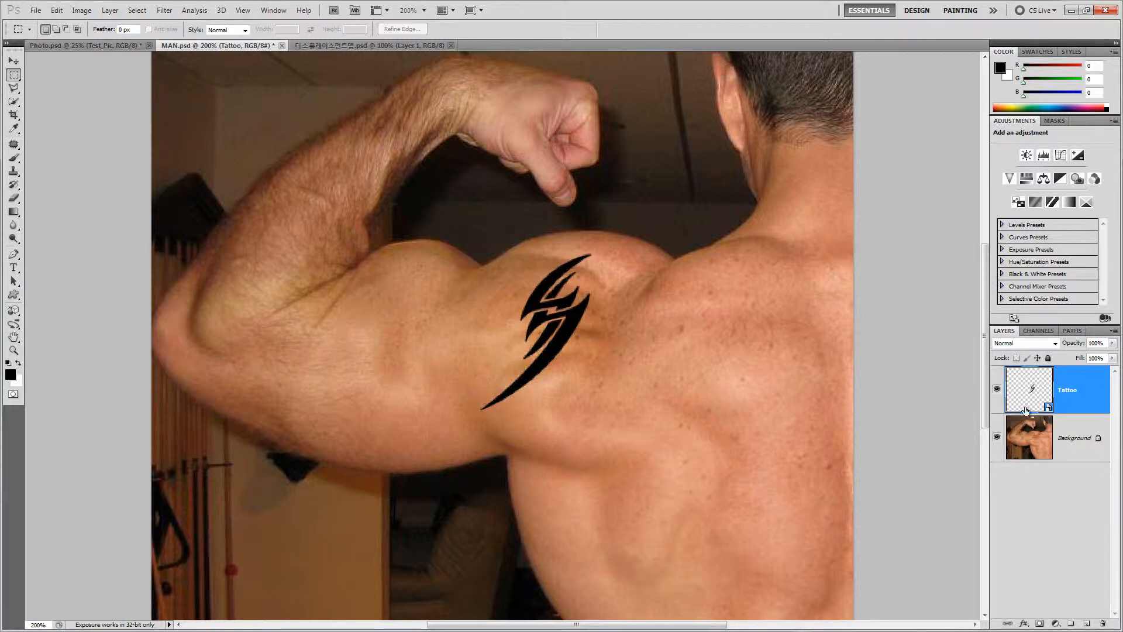
pyautogui.click(998, 391)
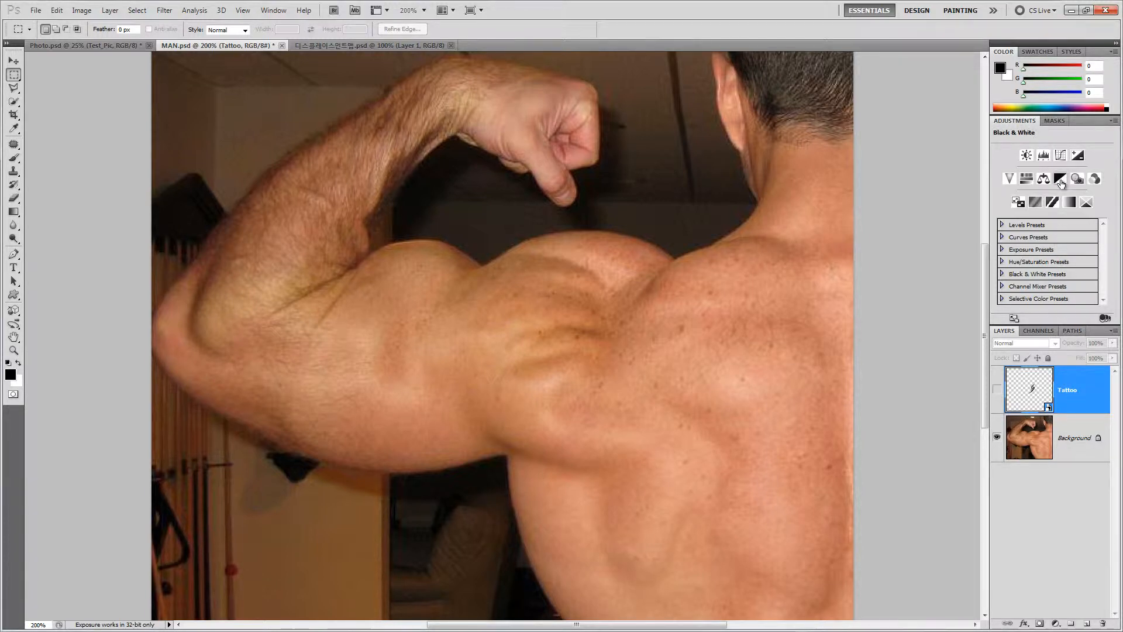
# Step: Add a Black & White adjustment layer above the Tattoo layer with Reds at 20 and Yellows at 33
pyautogui.click(1061, 179)
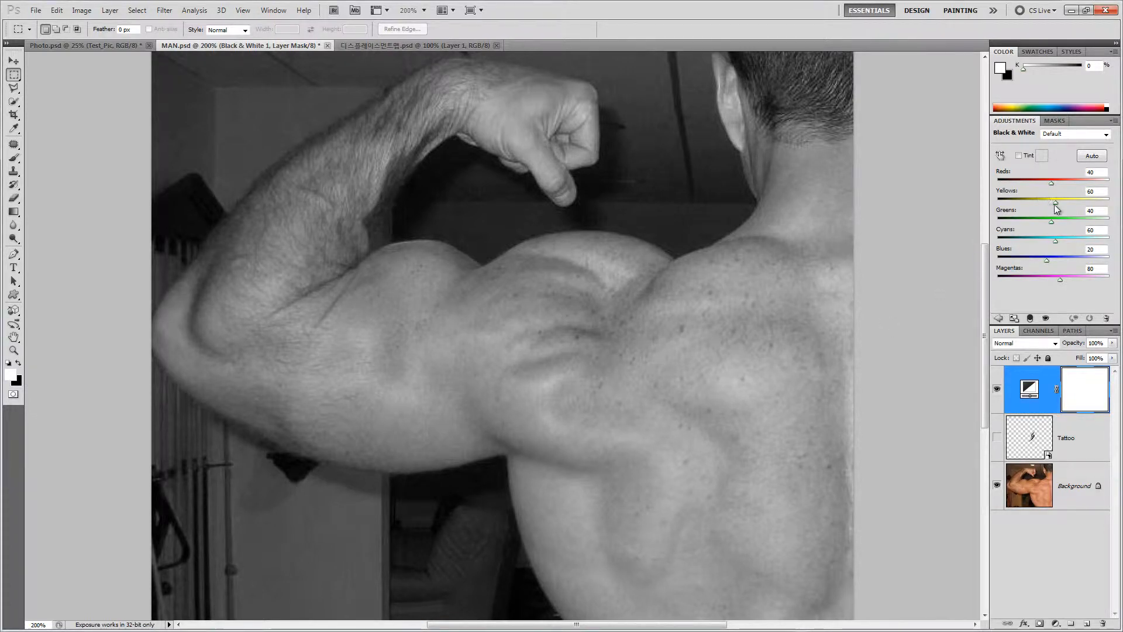
pyautogui.moveTo(1055, 201); pyautogui.dragTo(1047, 186)
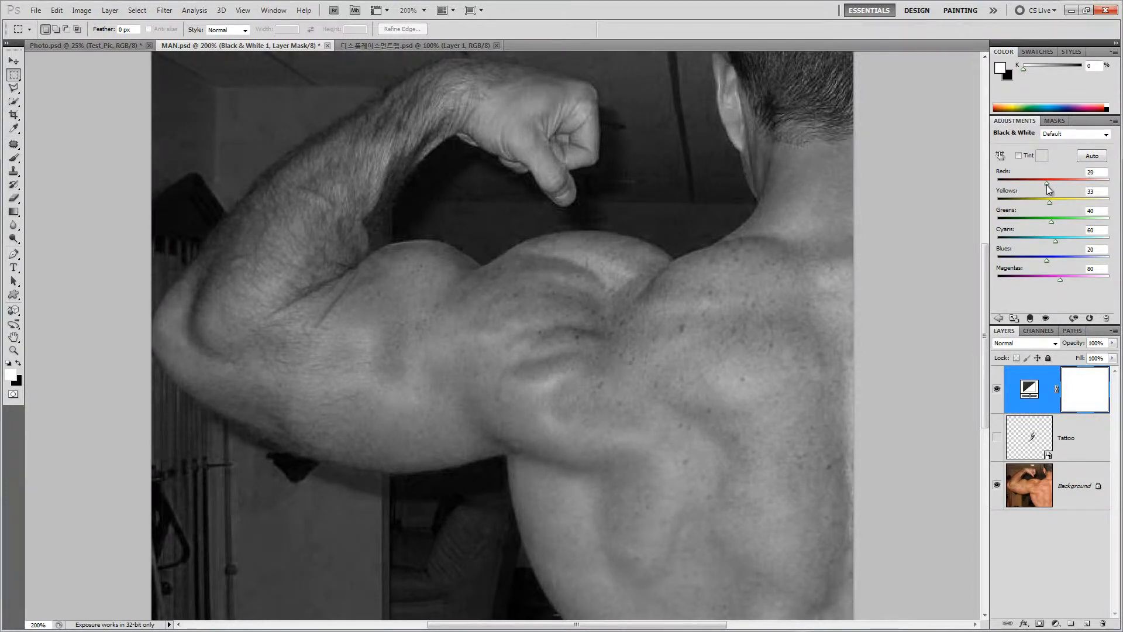
pyautogui.click(999, 318)
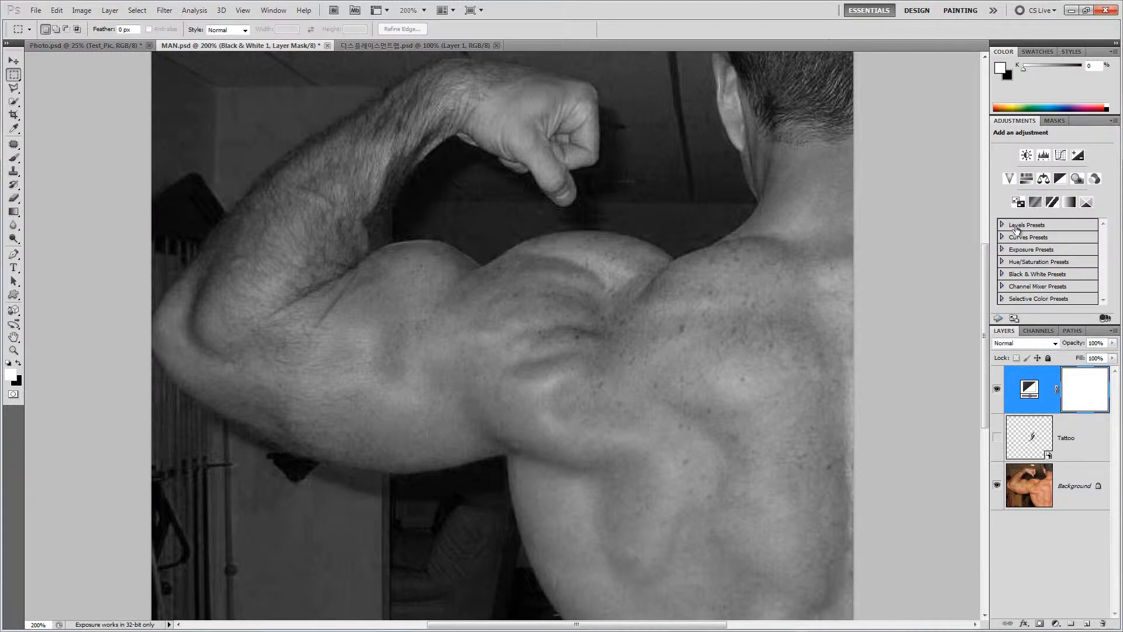
# Step: Add a Brightness/Contrast adjustment layer with contrast 53 and stamp all visible layers into a new top layer
pyautogui.click(1026, 156)
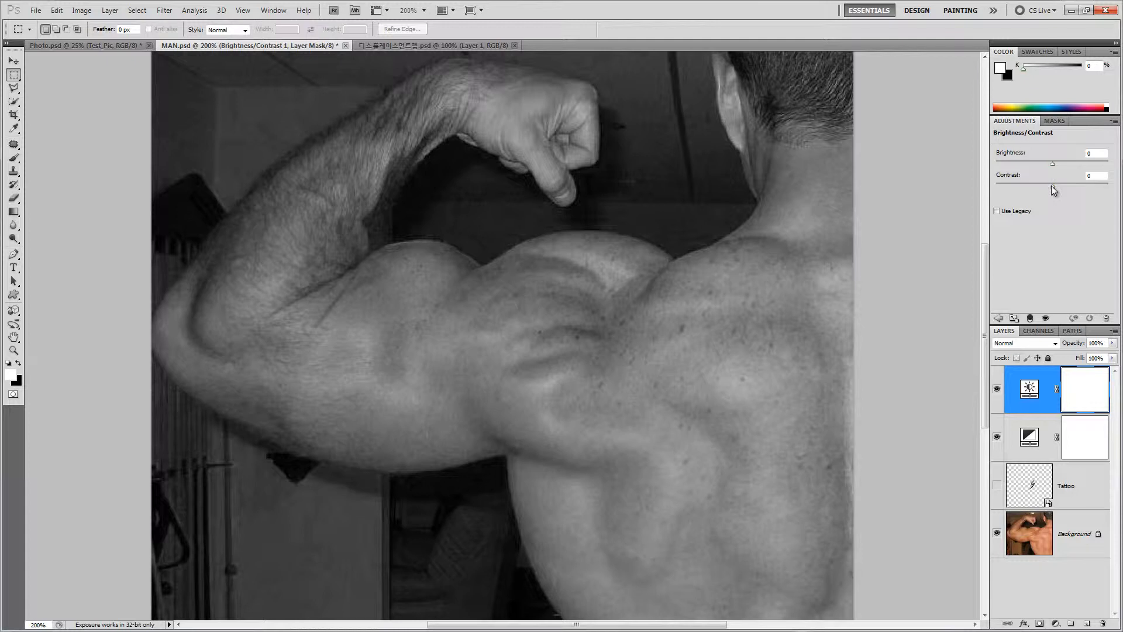
pyautogui.moveTo(1054, 190); pyautogui.dragTo(1083, 191)
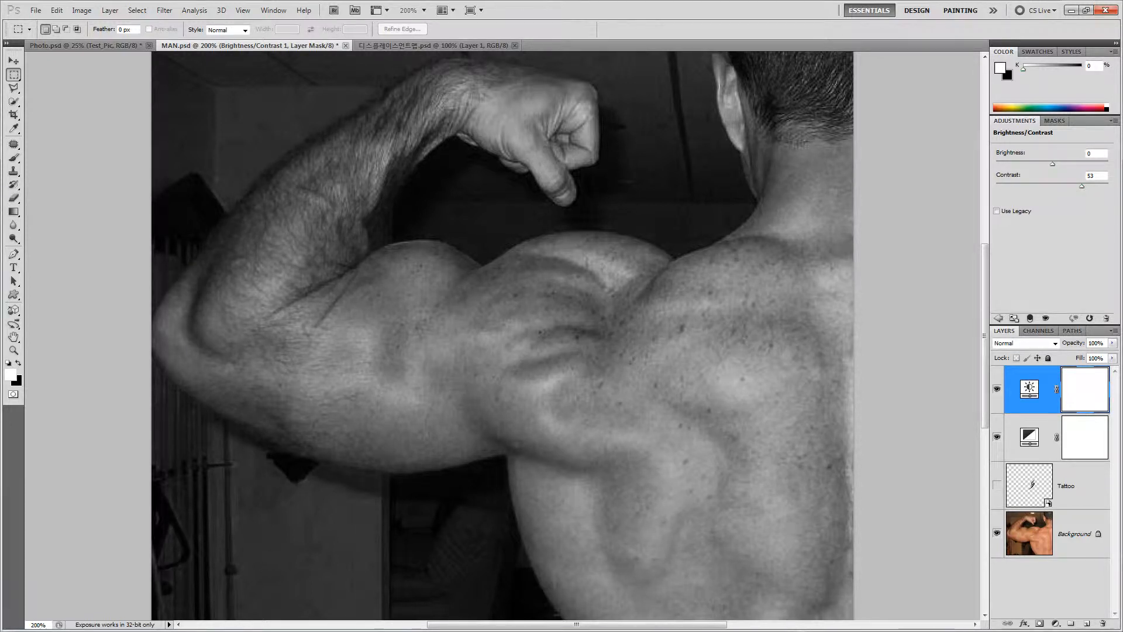
pyautogui.hotkey('ctrl', 'alt', 'shift', 'e')
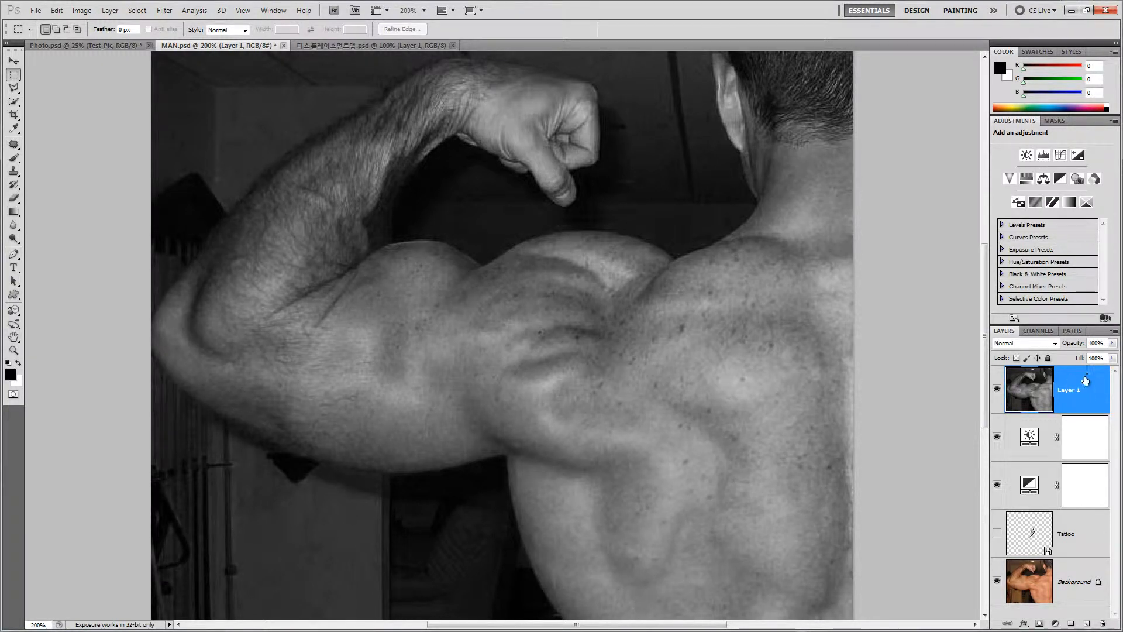
# Step: Apply a Gaussian Blur with a 1.7-pixel radius to the stamped black-and-white layer
pyautogui.click(164, 10)
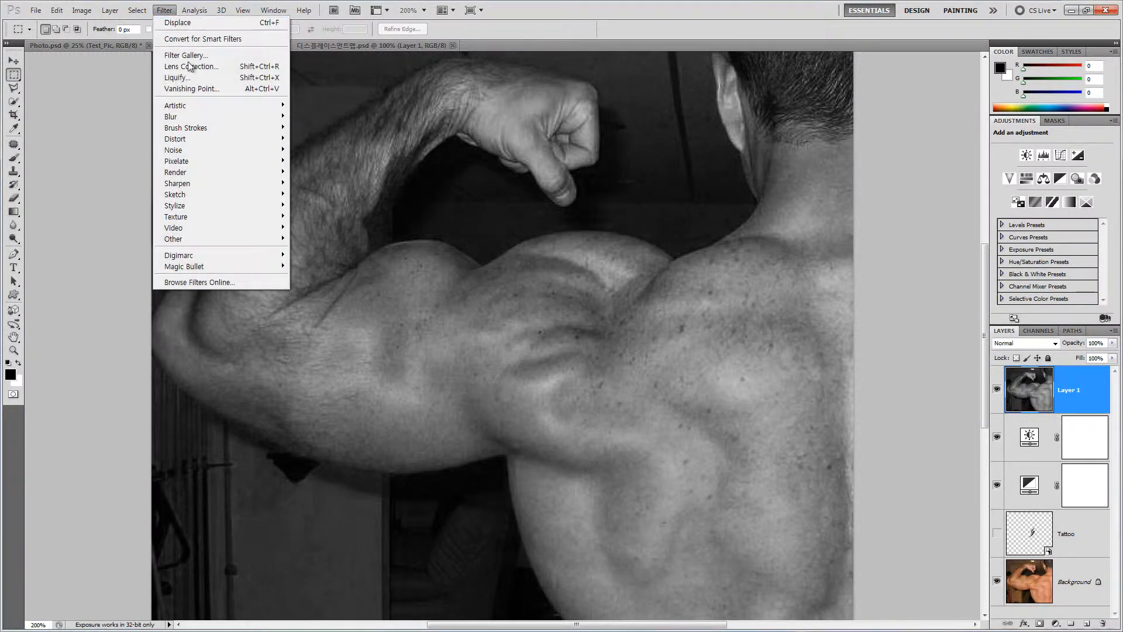
pyautogui.moveTo(258, 116)
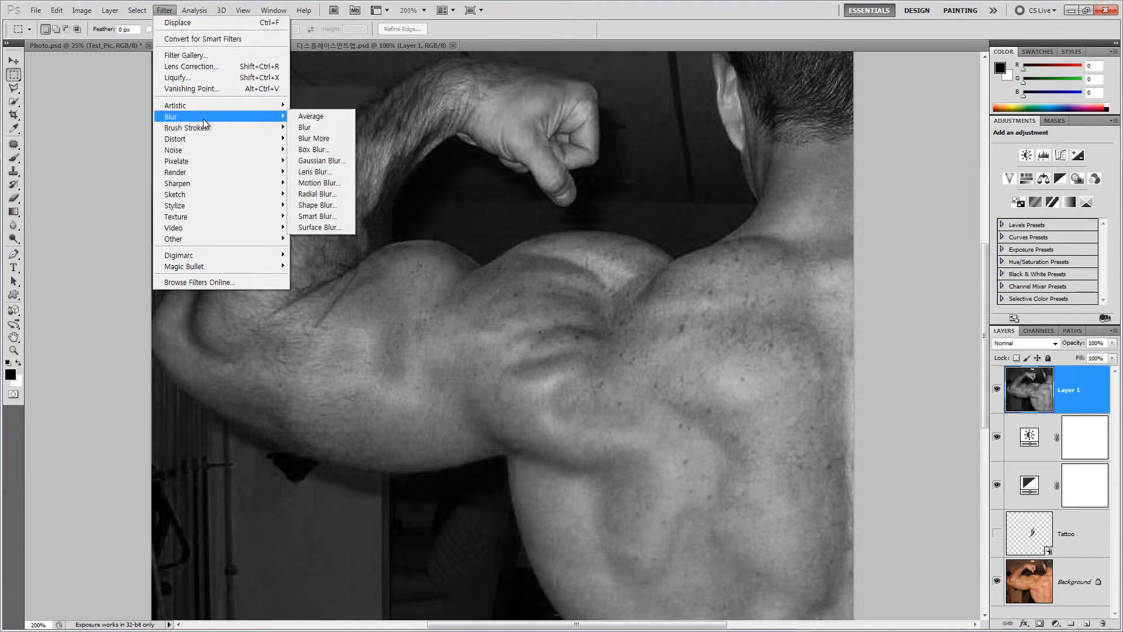
pyautogui.click(337, 167)
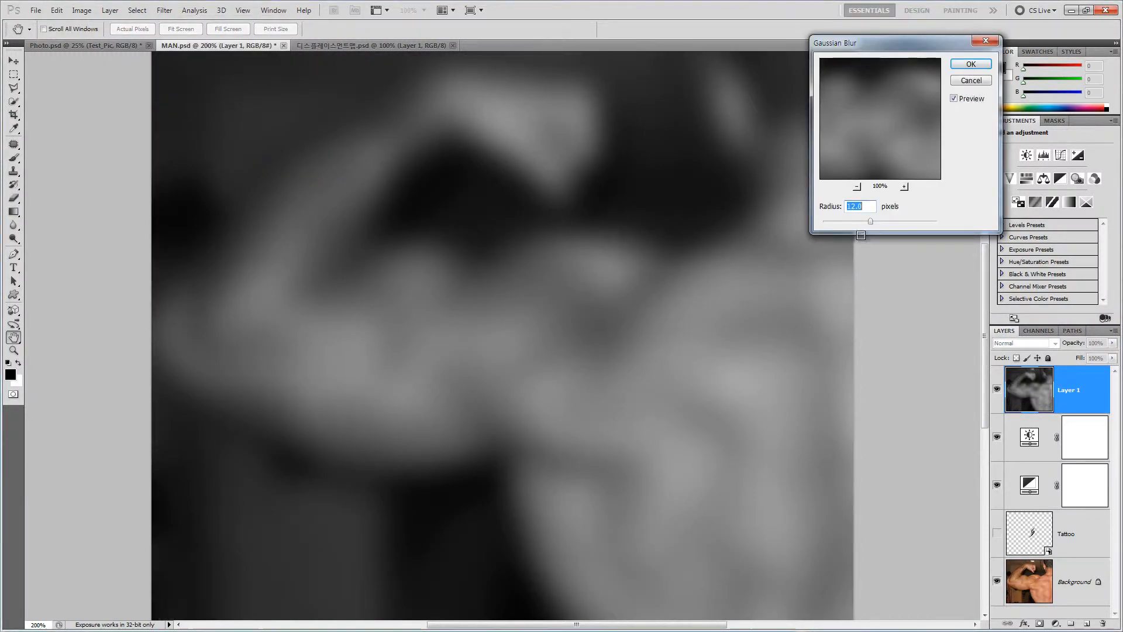
pyautogui.moveTo(871, 223); pyautogui.dragTo(833, 223)
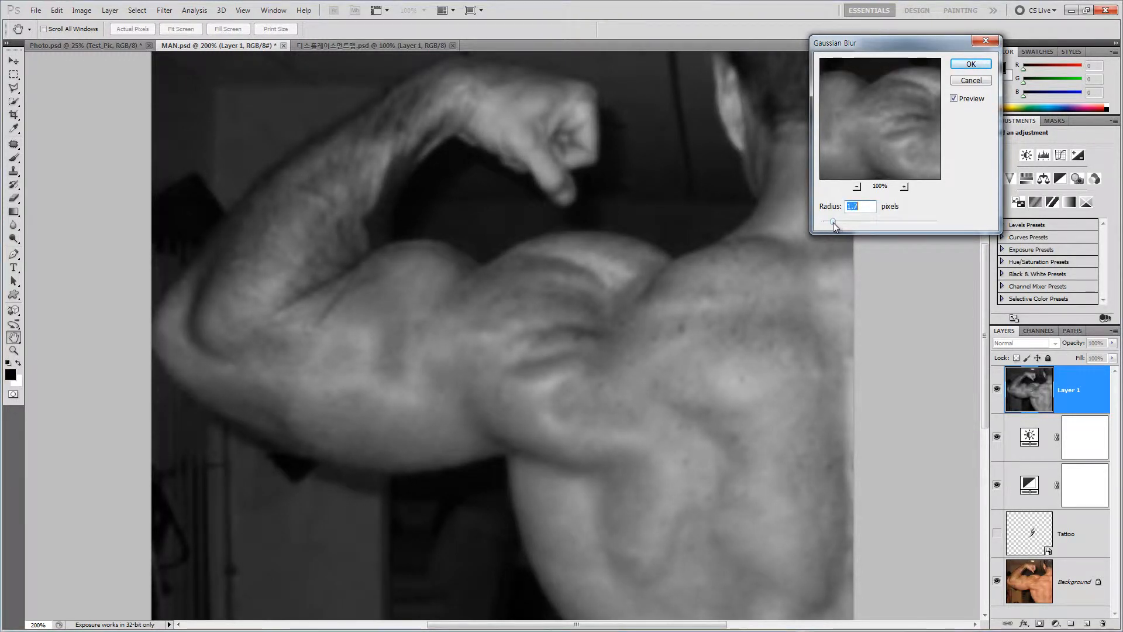
pyautogui.click(971, 65)
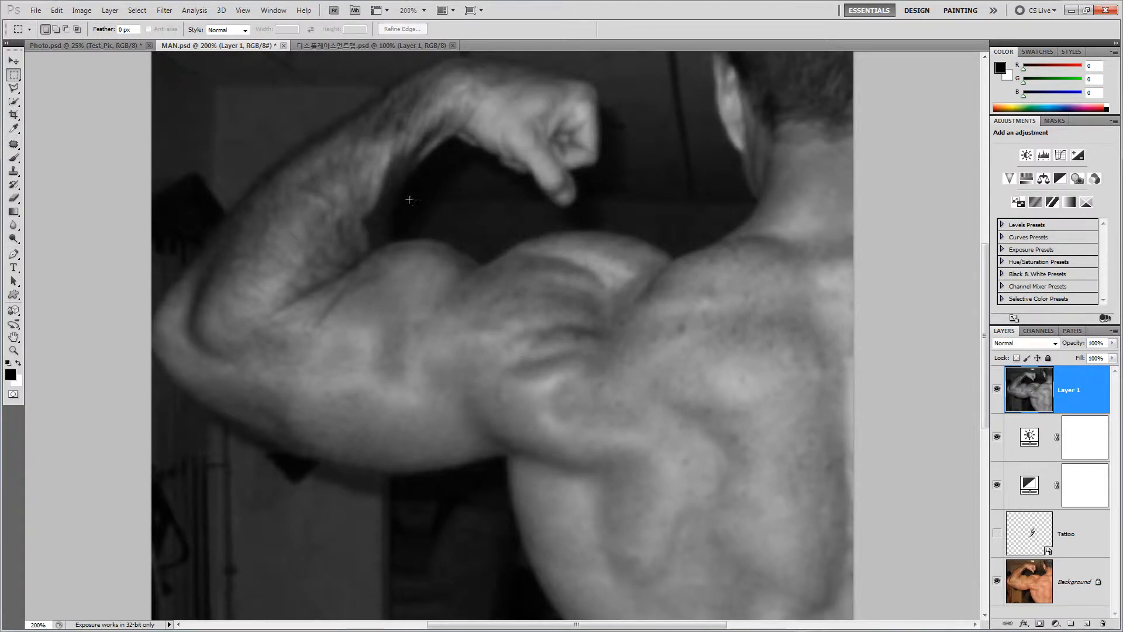
# Step: Save the document as a new Photoshop file named 근육디스플레이스먼트맵.psd in the 39. Dispacement folder, with Maximize Compatibility on
pyautogui.click(35, 10)
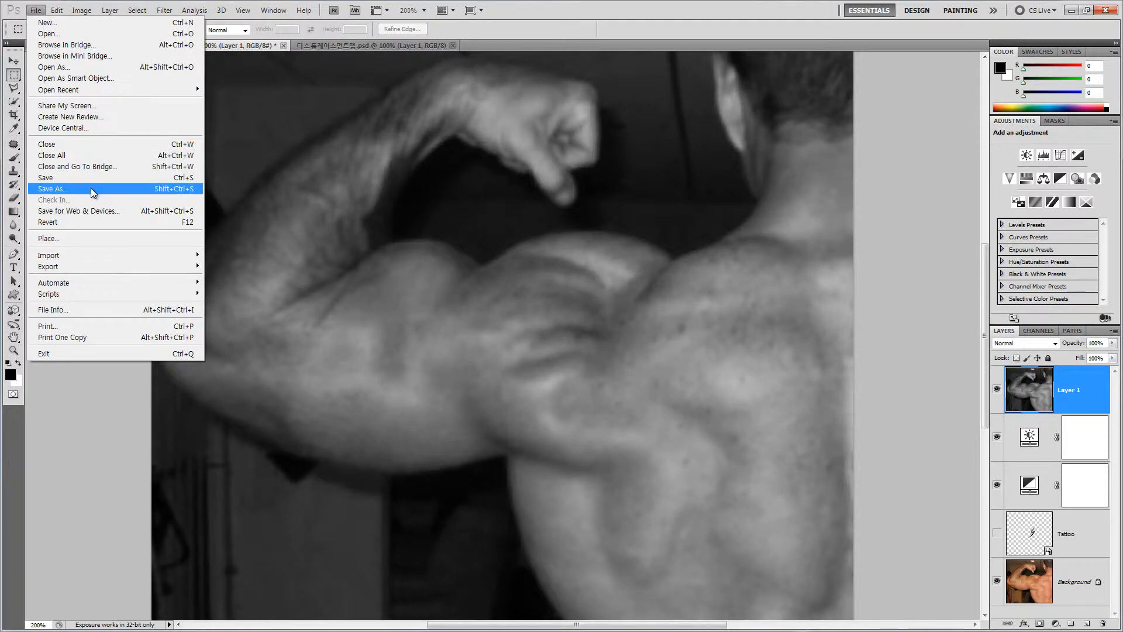
pyautogui.click(92, 189)
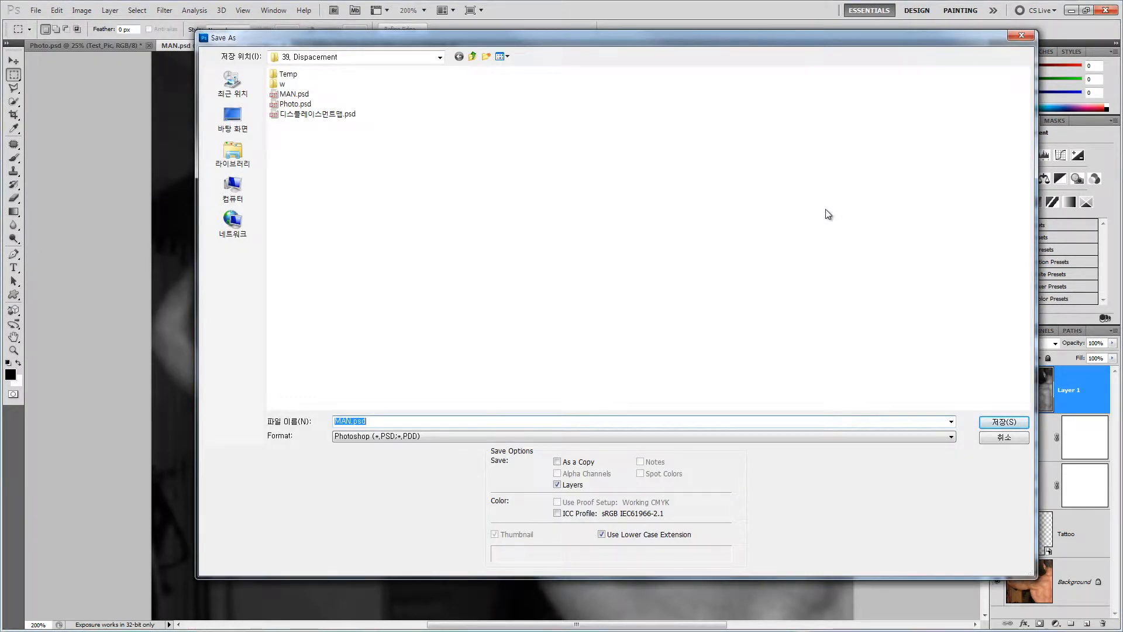
pyautogui.write('근육ㄷ')
pyautogui.write('디스플레이스먼ㅌ')
pyautogui.write('ㅡ')
pyautogui.click(998, 424)
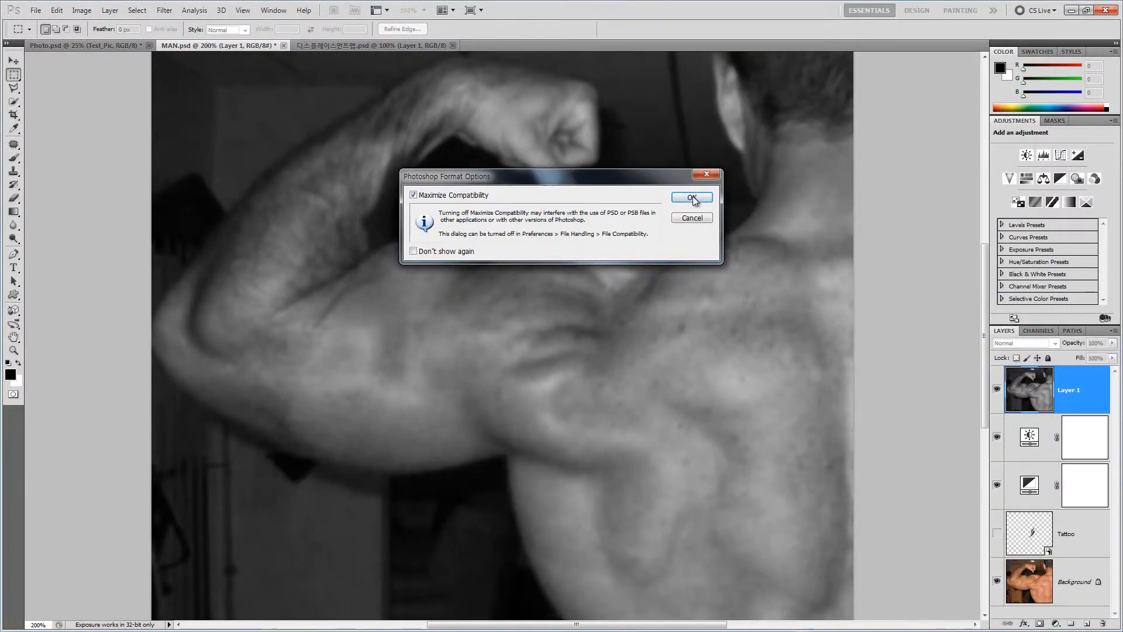
pyautogui.click(692, 198)
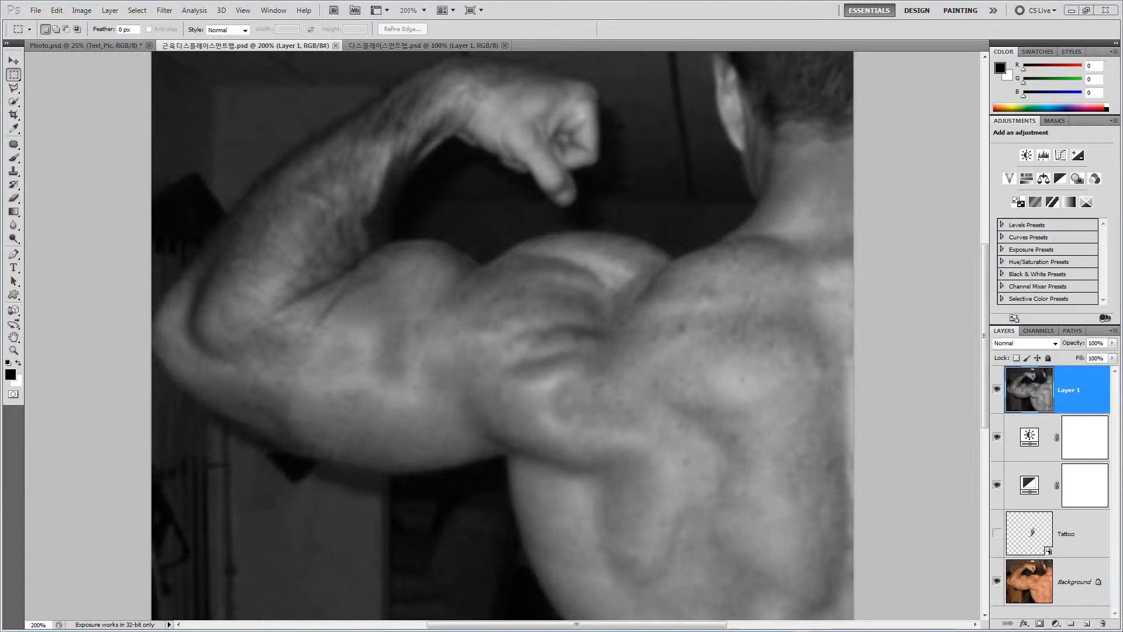
# Step: Open MAN.psd and place the Tattoo artwork on the back of the shoulder, scaled to about 14% and rotated about 35°
pyautogui.moveTo(1062, 117); pyautogui.dragTo(637, 47)
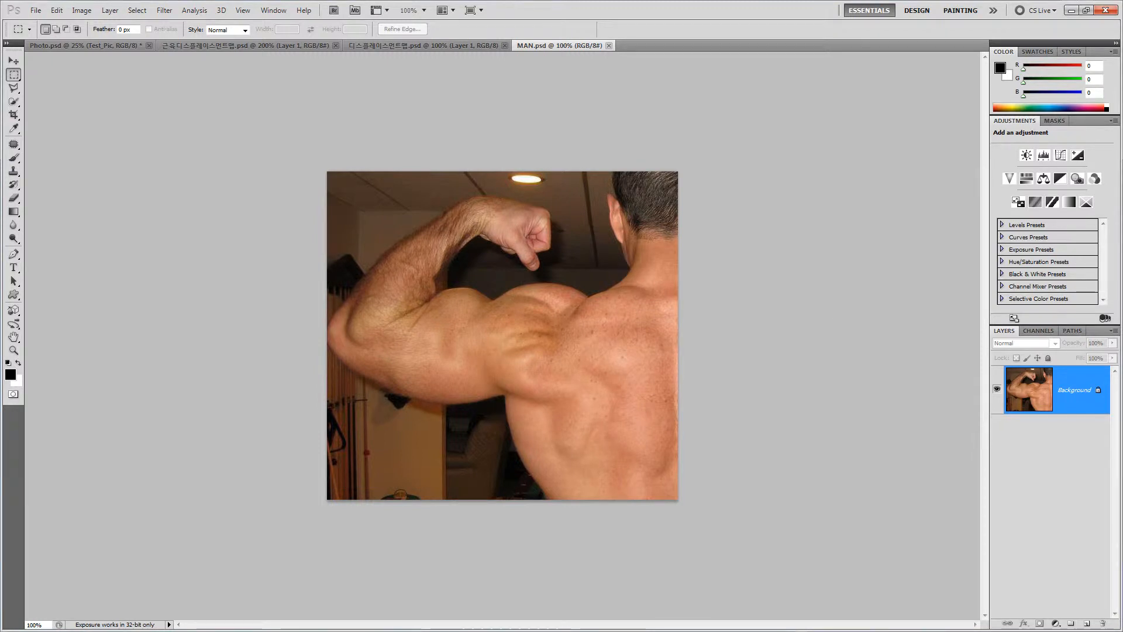
pyautogui.moveTo(1054, 196); pyautogui.dragTo(546, 321)
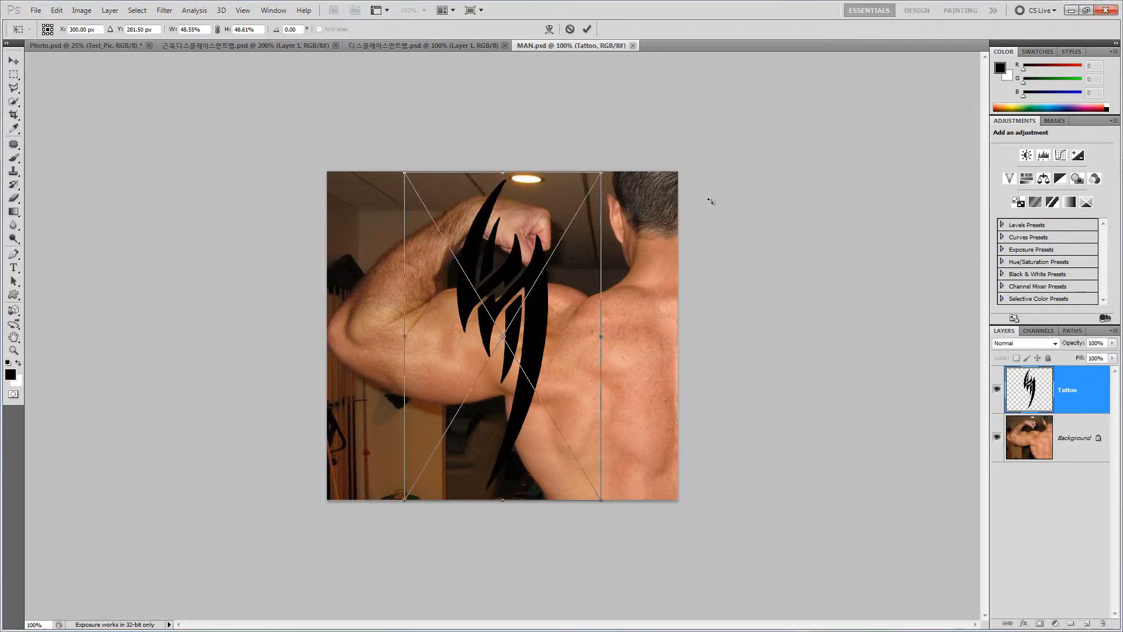
pyautogui.moveTo(600, 172); pyautogui.dragTo(558, 320)
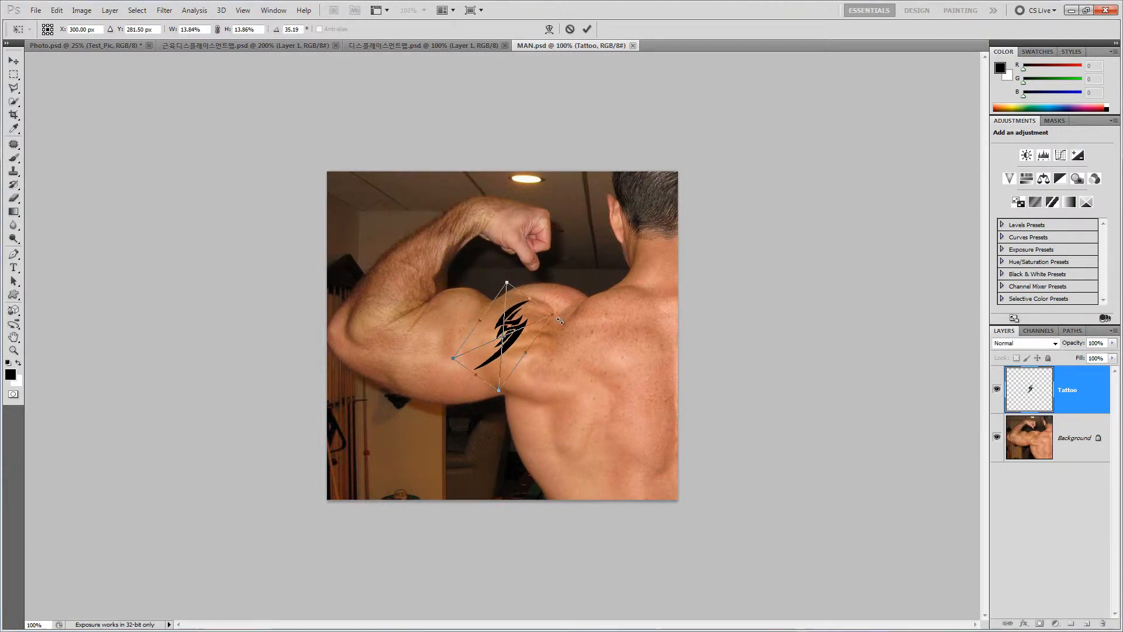
pyautogui.press('Return')
pyautogui.click(13, 61)
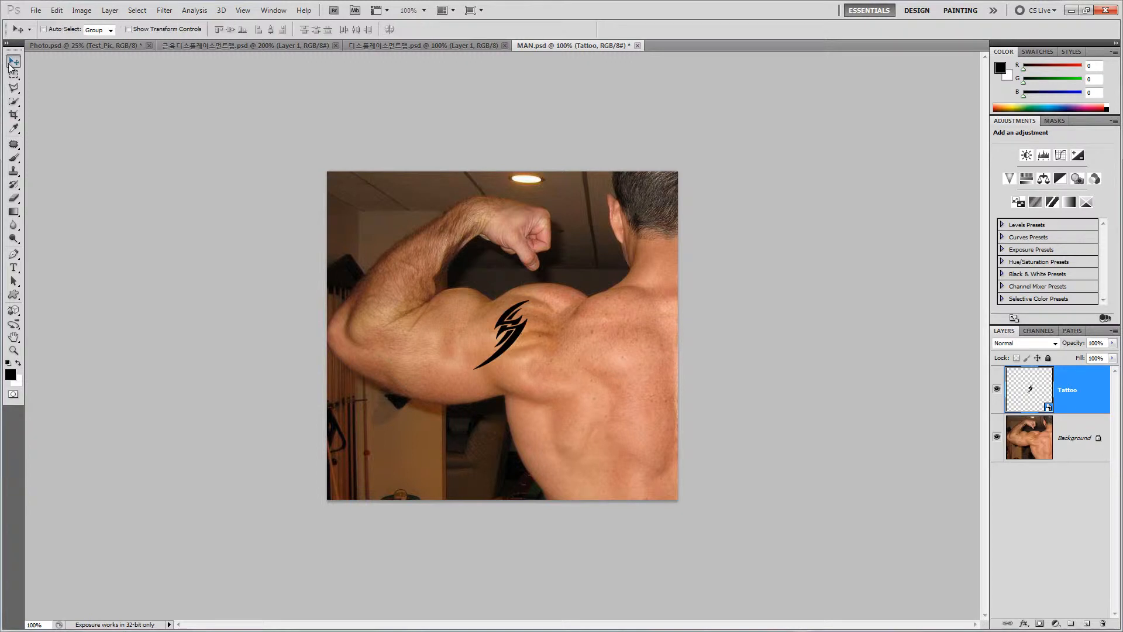
pyautogui.moveTo(511, 331); pyautogui.dragTo(531, 325)
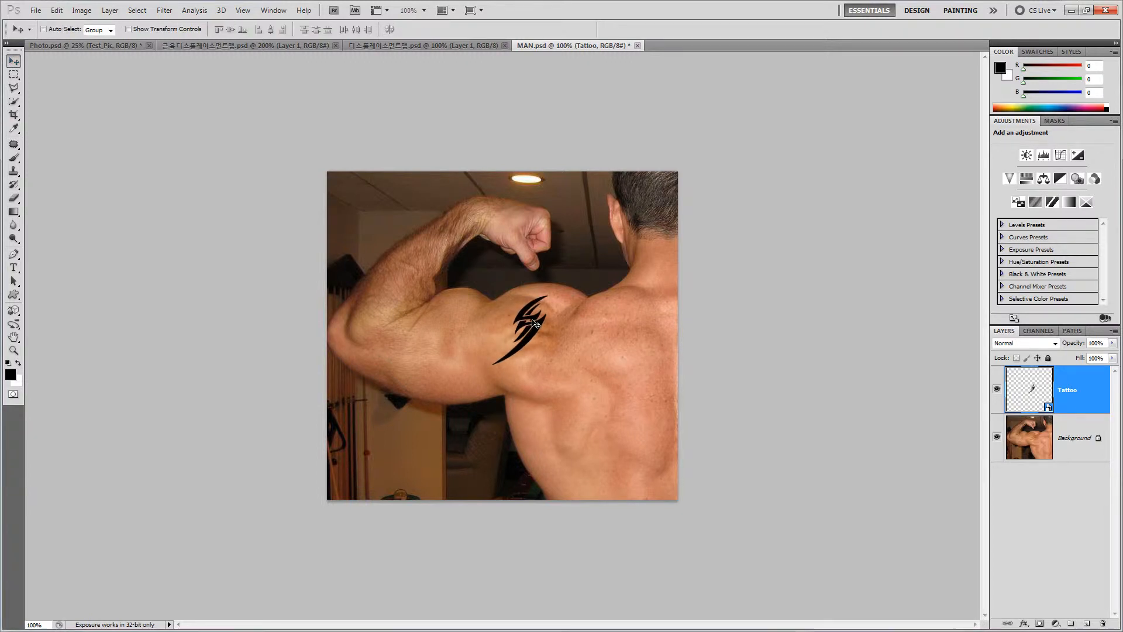
# Step: Apply the Displace filter to the Tattoo layer with horizontal and vertical scale 10, using 근육디스플레이스먼트맵.psd as the map
pyautogui.hotkey('ctrl', '+')
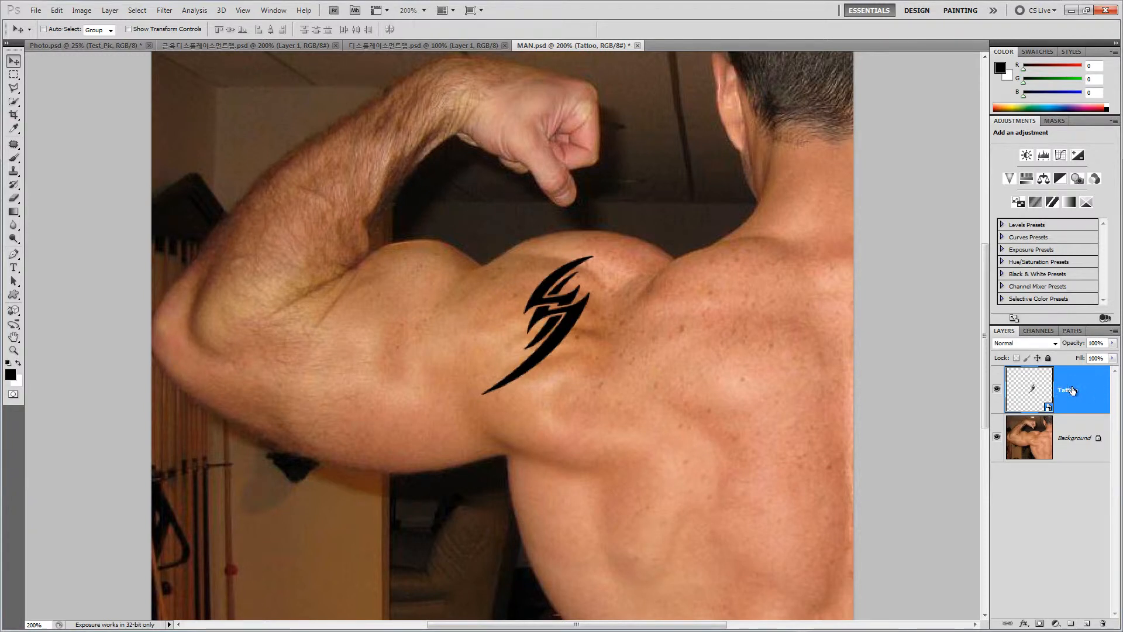
pyautogui.click(164, 10)
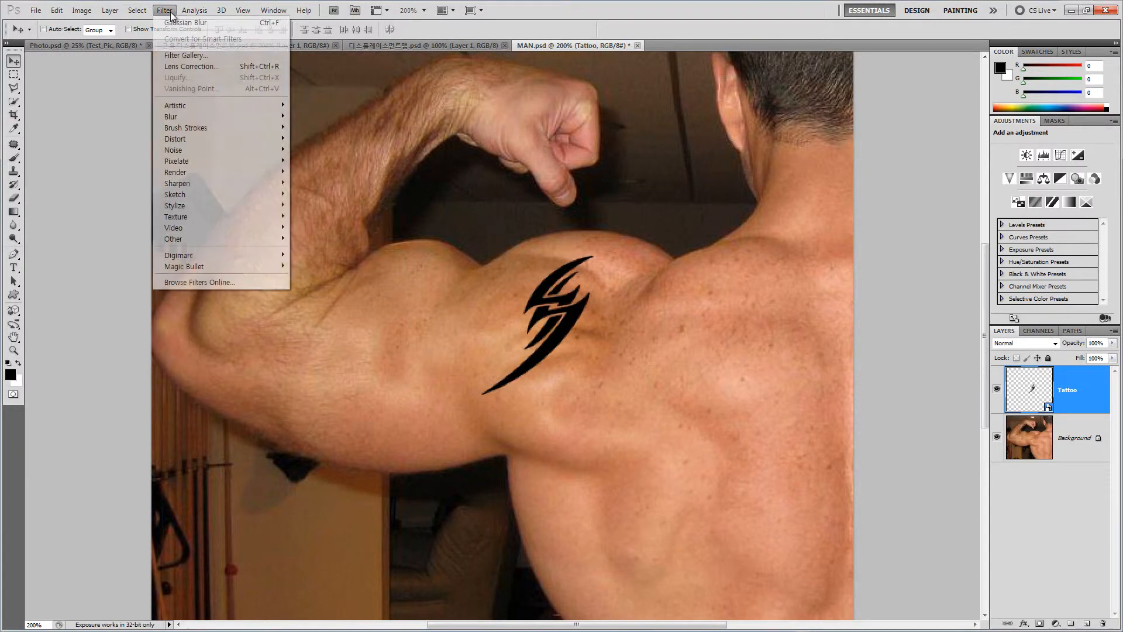
pyautogui.moveTo(205, 139)
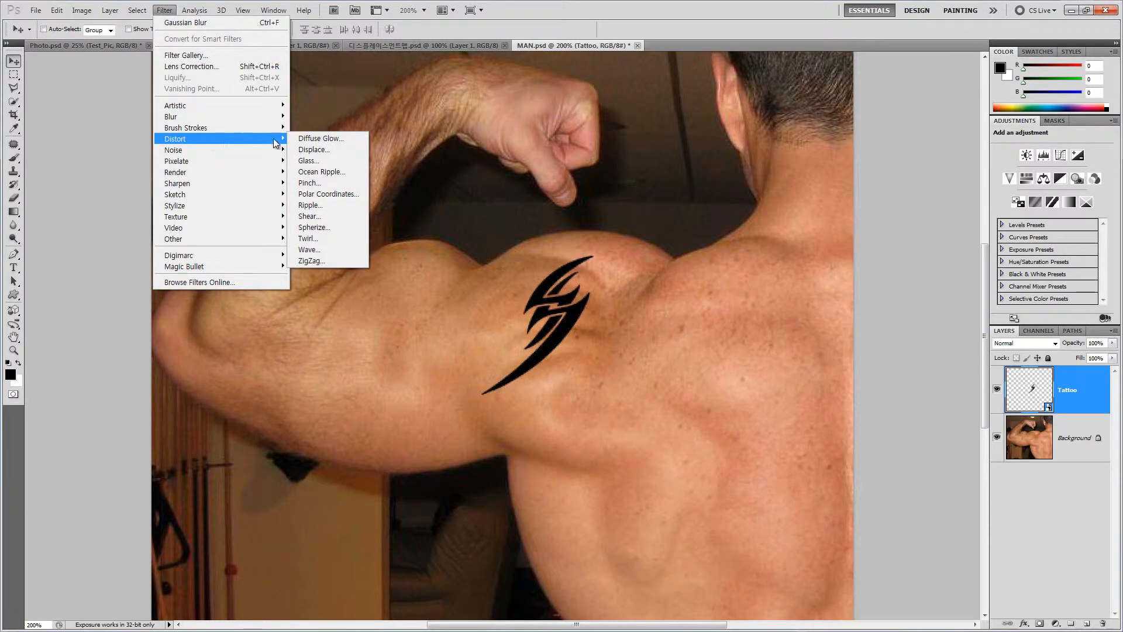
pyautogui.click(338, 150)
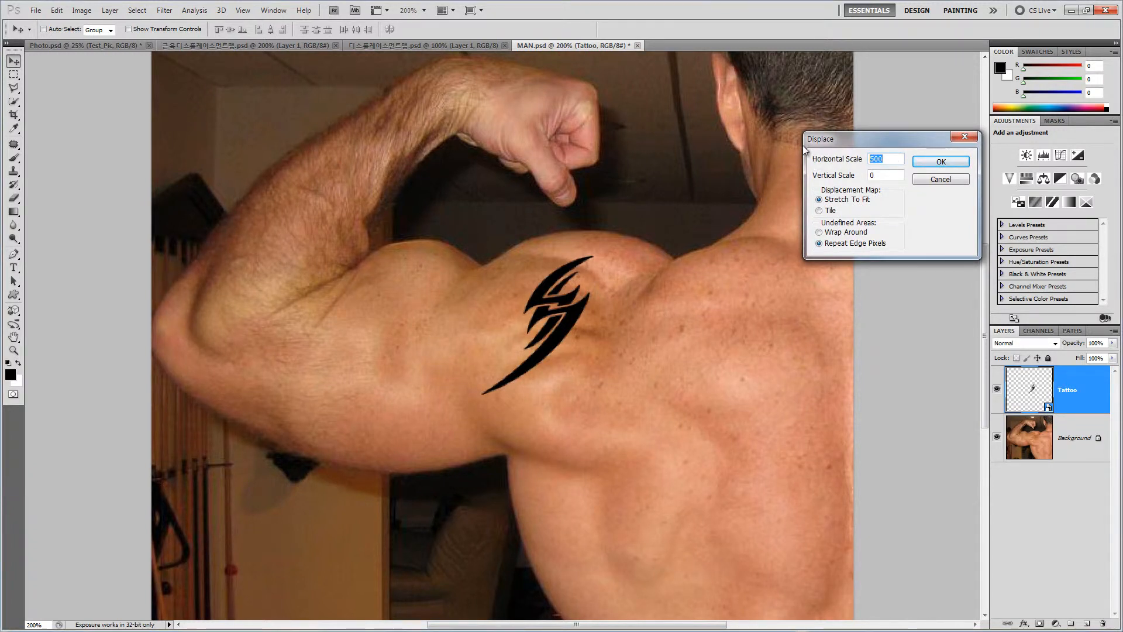
pyautogui.write('10')
pyautogui.press('Tab')
pyautogui.write('10')
pyautogui.click(959, 165)
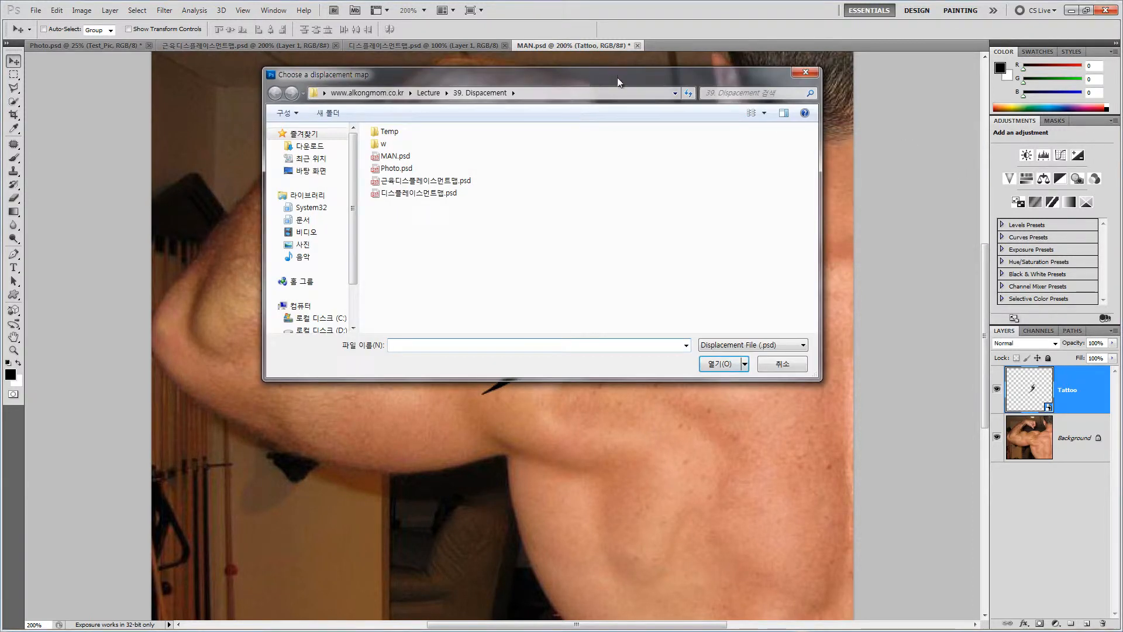
pyautogui.moveTo(588, 80); pyautogui.dragTo(764, 77)
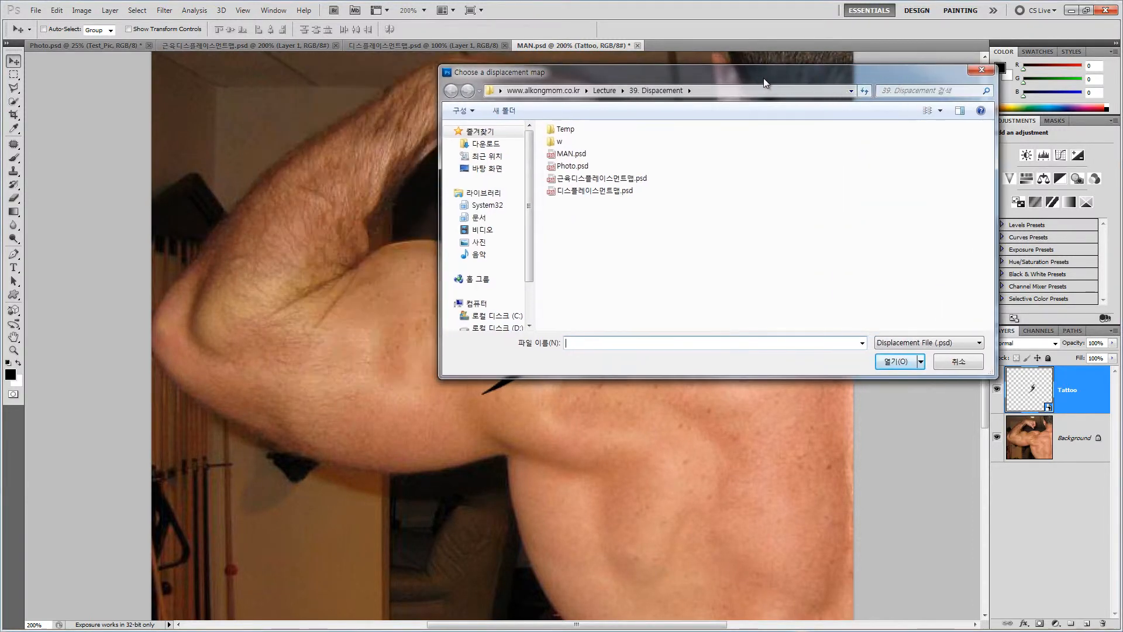
pyautogui.click(610, 183)
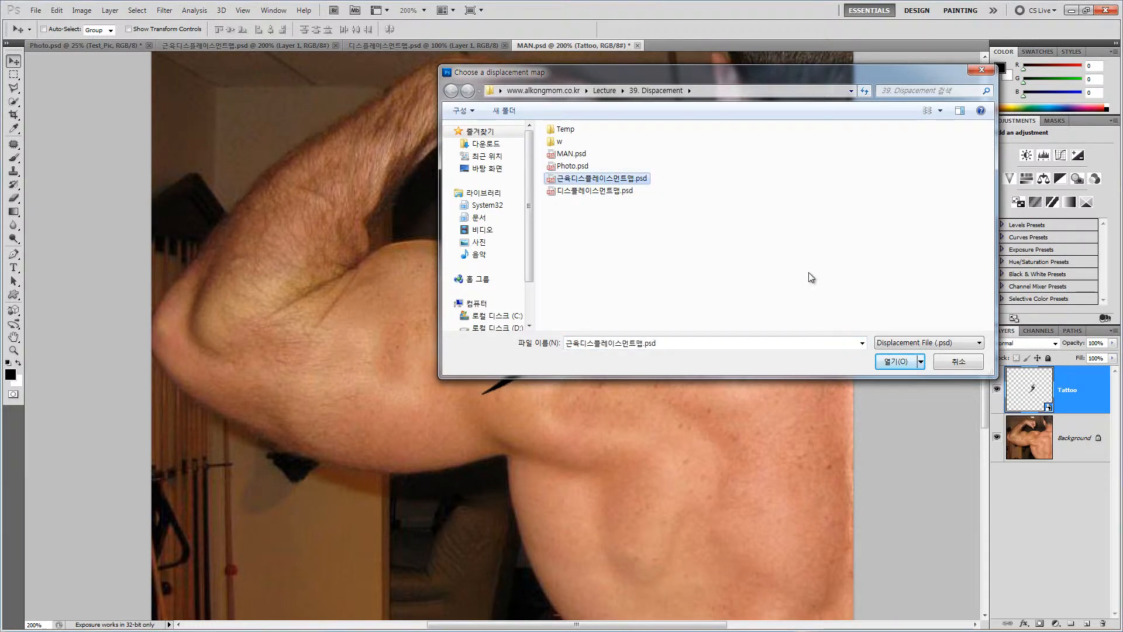
pyautogui.click(896, 362)
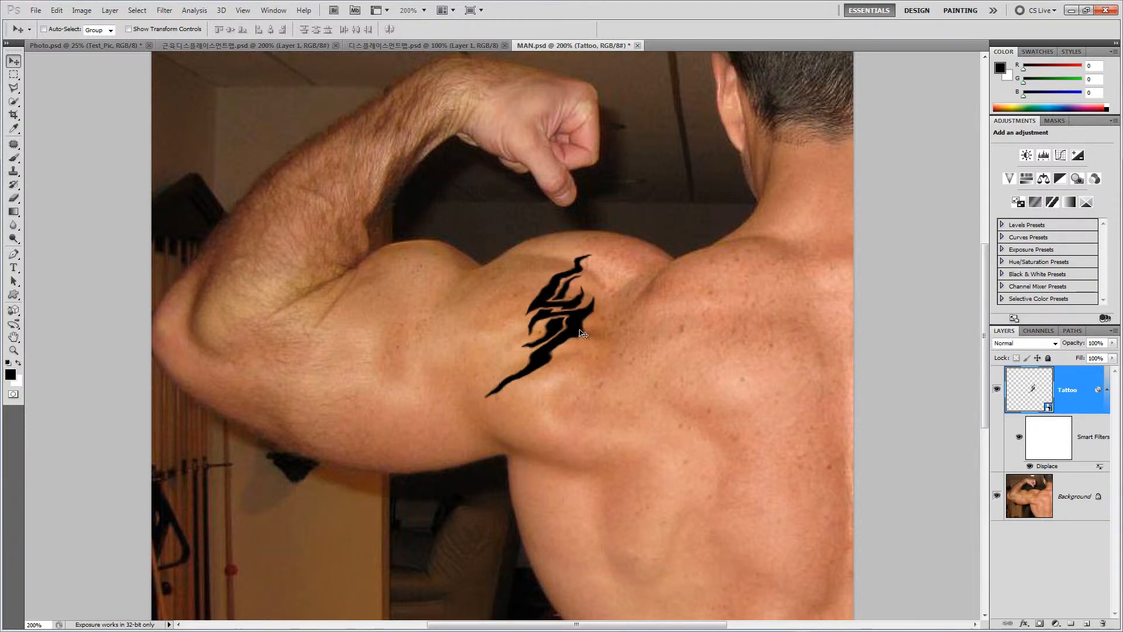
# Step: Set the Tattoo layer's Displace smart filter to horizontal and vertical scale 5, reusing 근육디스플레이스먼트맵.psd as the map
pyautogui.doubleClick(1044, 467)
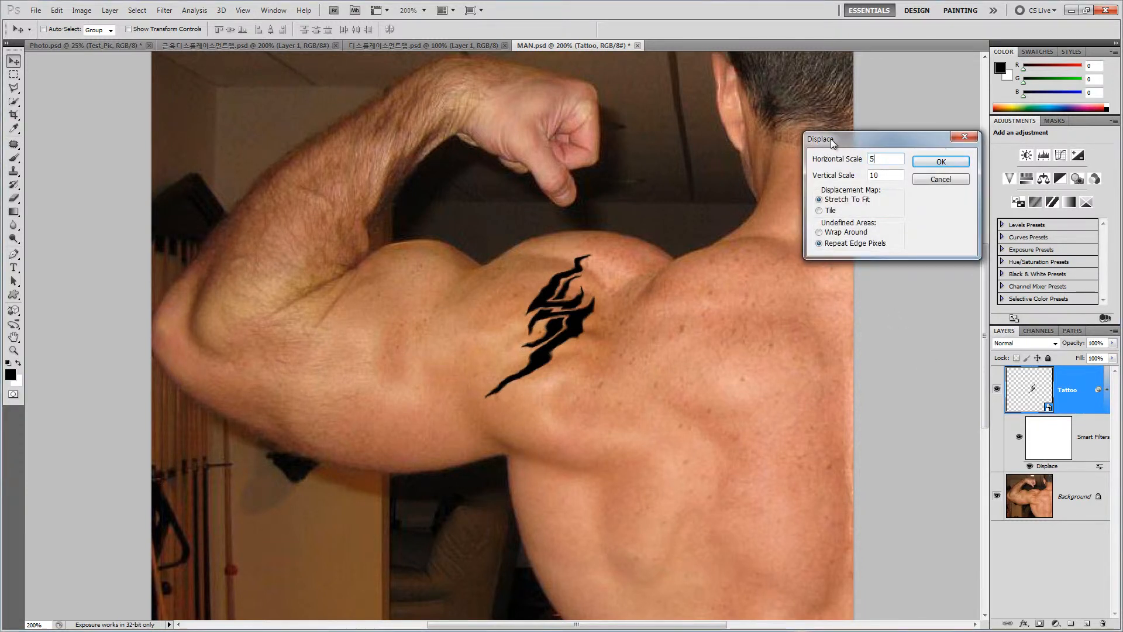
pyautogui.press('Tab')
pyautogui.write('5')
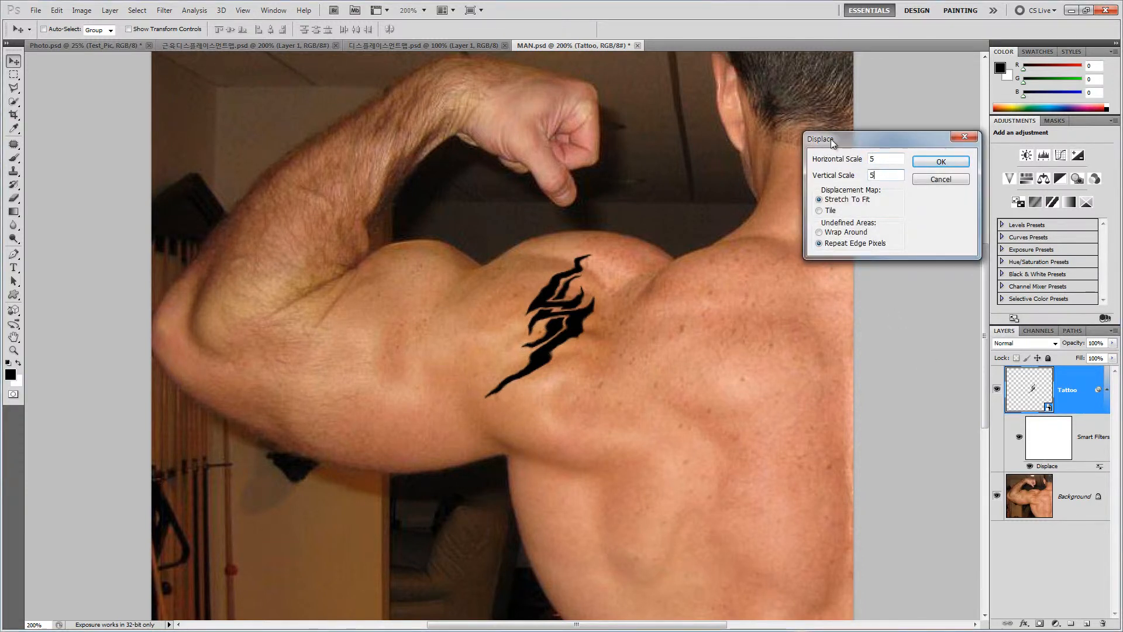
pyautogui.click(952, 169)
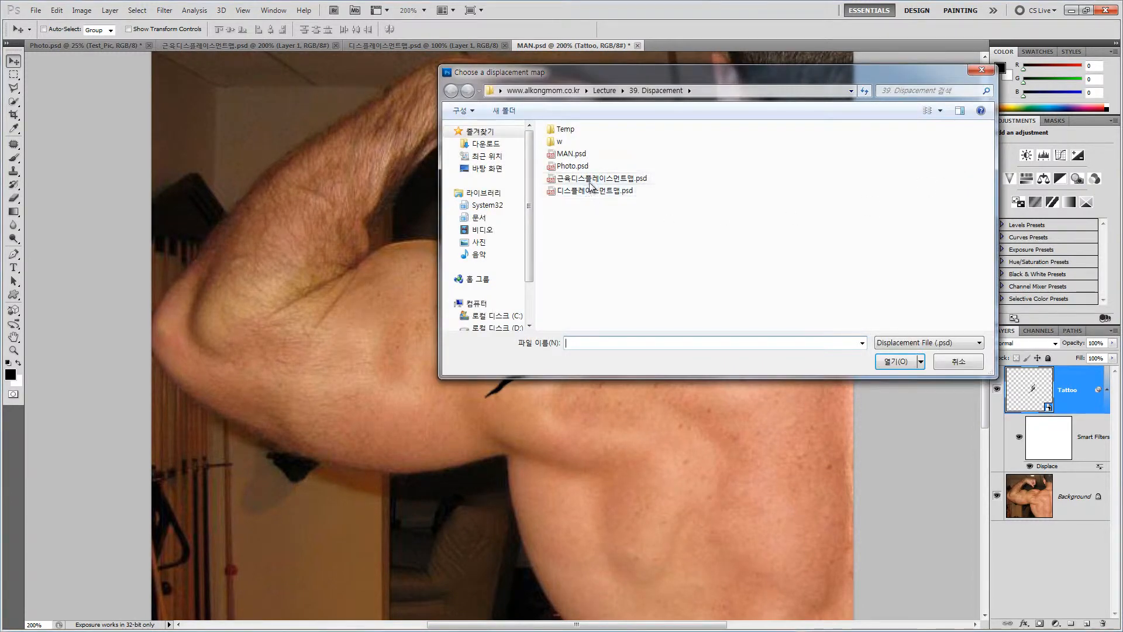
pyautogui.doubleClick(590, 181)
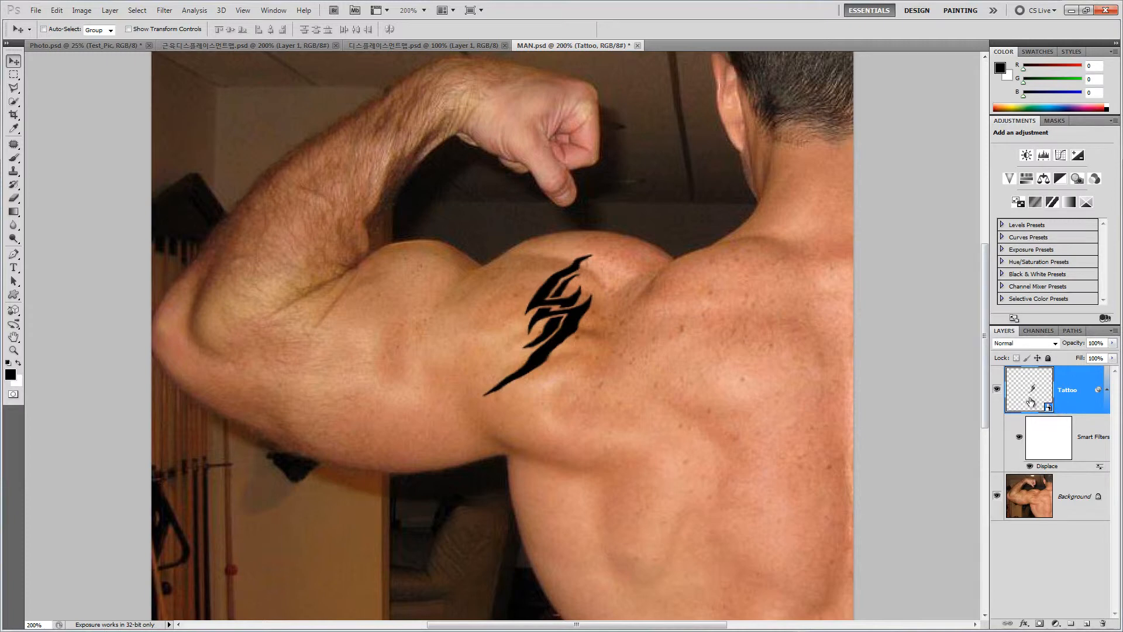
# Step: Add a 0.6-pixel Gaussian Blur to the Tattoo layer and lower the layer's opacity to 45%
pyautogui.click(164, 10)
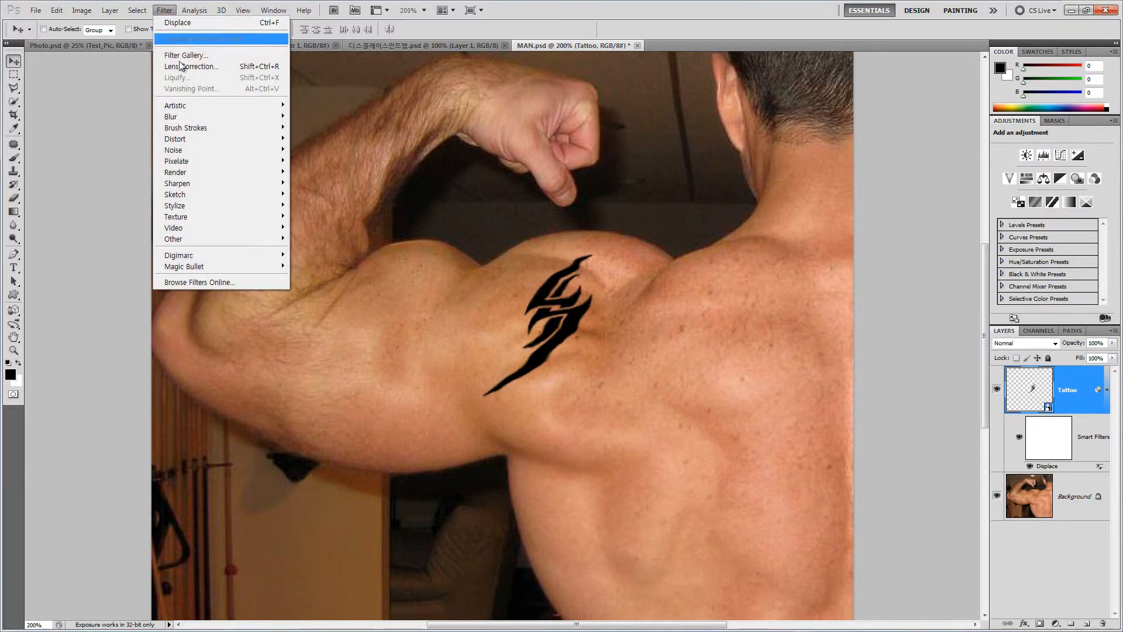
pyautogui.moveTo(288, 122)
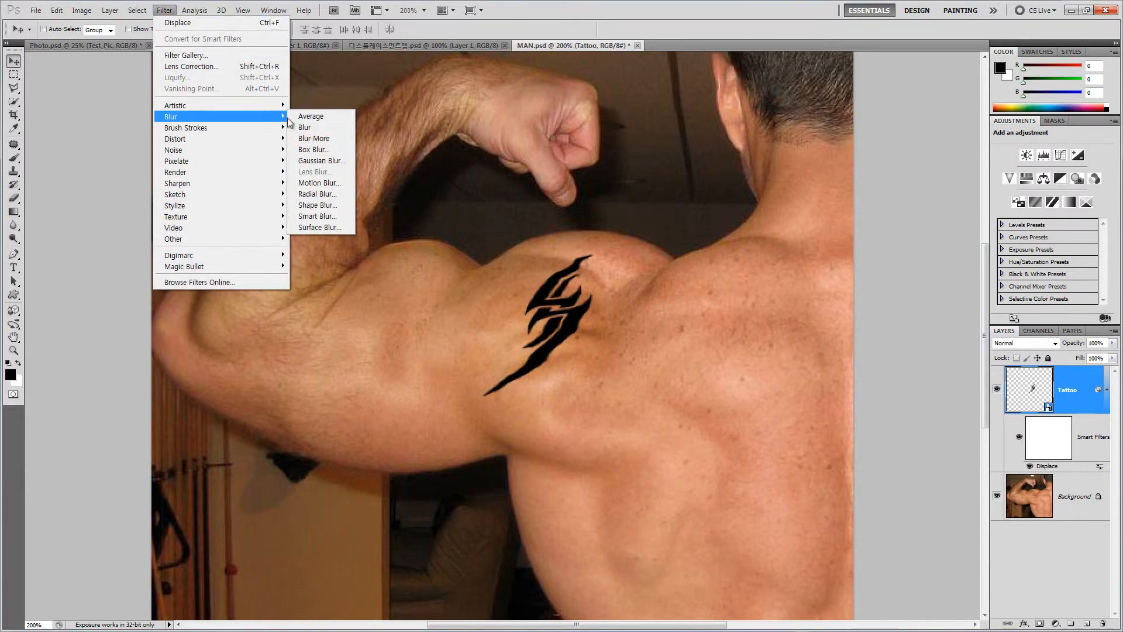
pyautogui.click(322, 160)
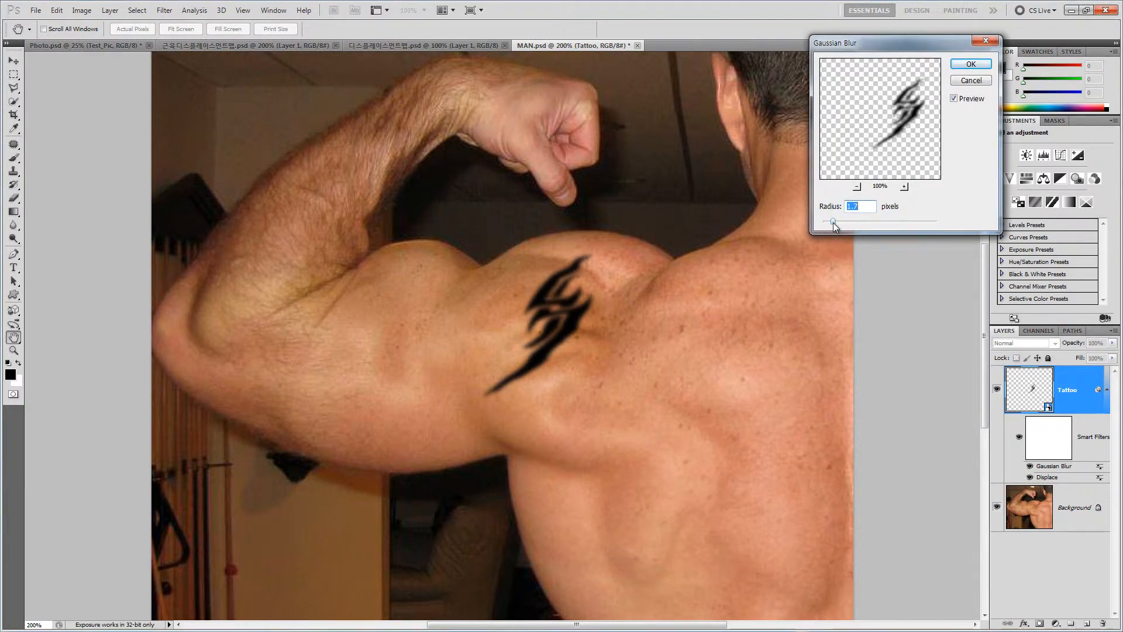
pyautogui.moveTo(833, 222); pyautogui.dragTo(825, 223)
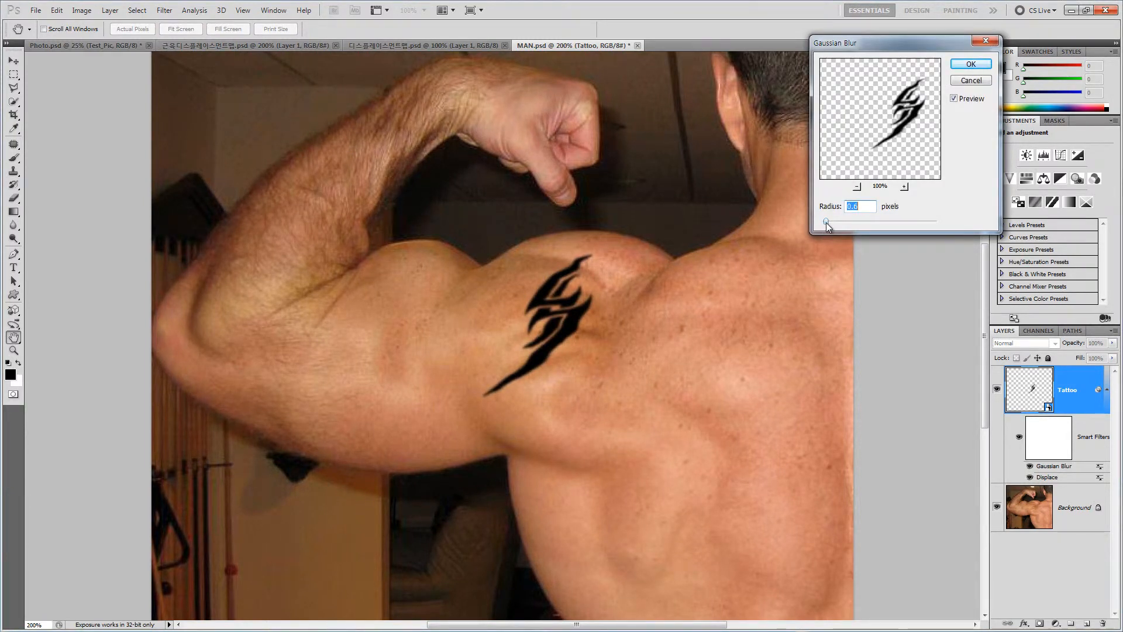
pyautogui.click(970, 64)
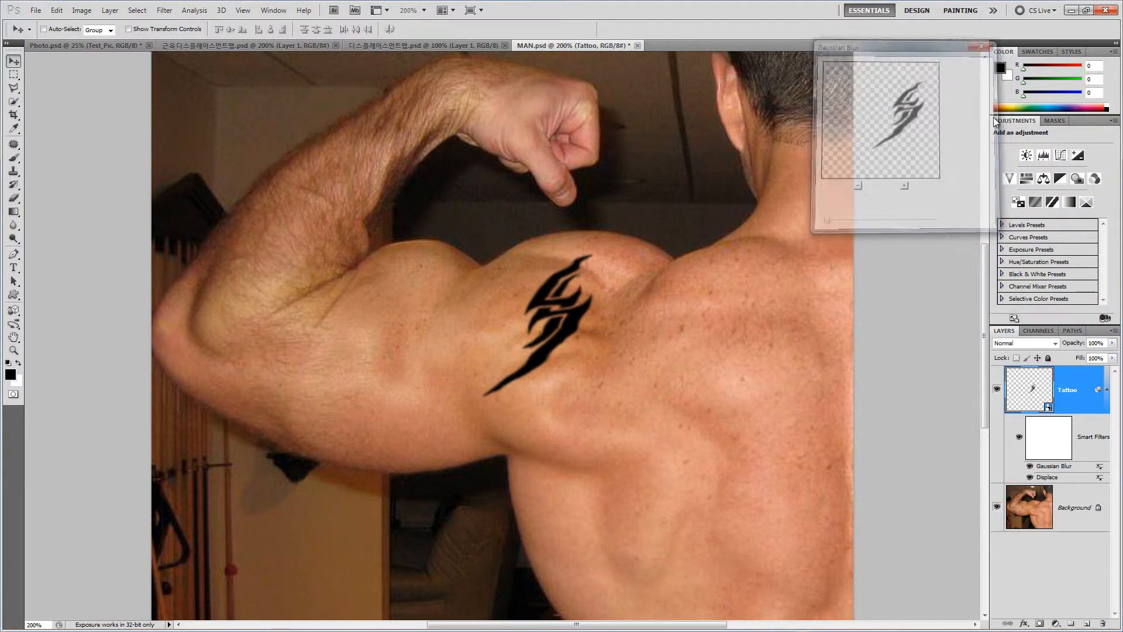
pyautogui.click(1112, 343)
pyautogui.moveTo(1111, 359); pyautogui.dragTo(1080, 353)
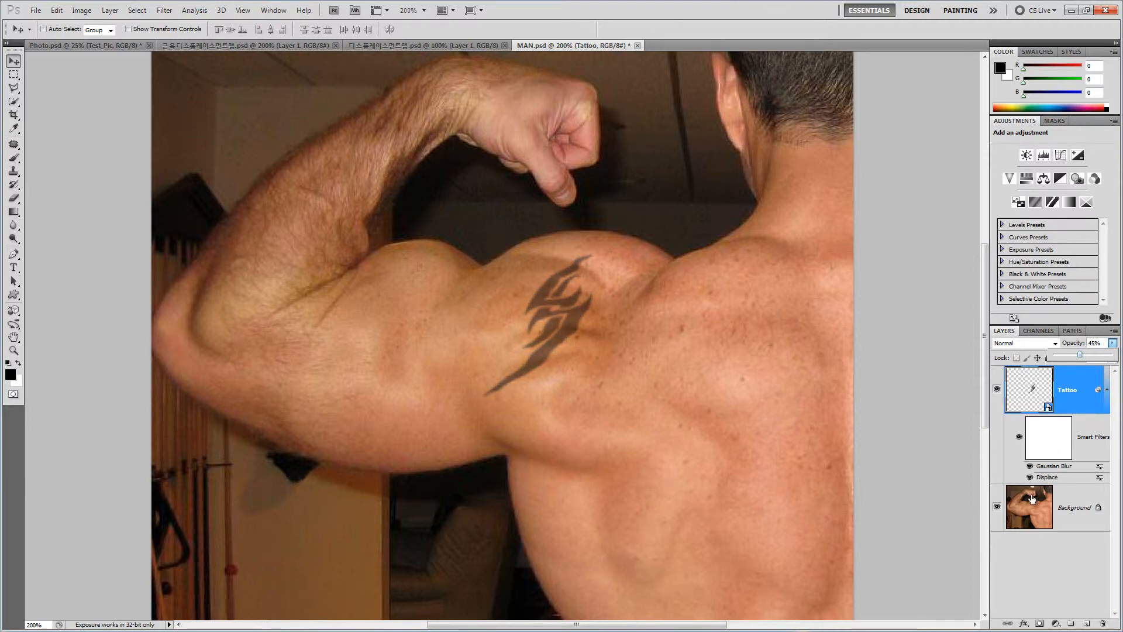
# Step: Duplicate the Background layer and move the copy above the Tattoo layer
pyautogui.click(1066, 513)
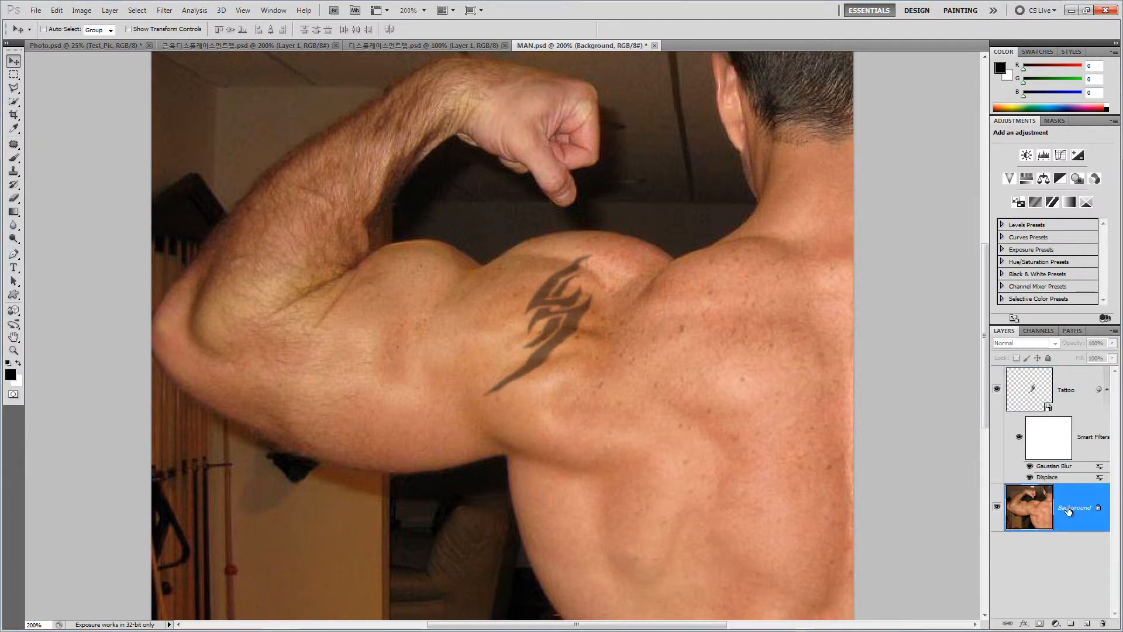
pyautogui.moveTo(1059, 513); pyautogui.dragTo(1088, 625)
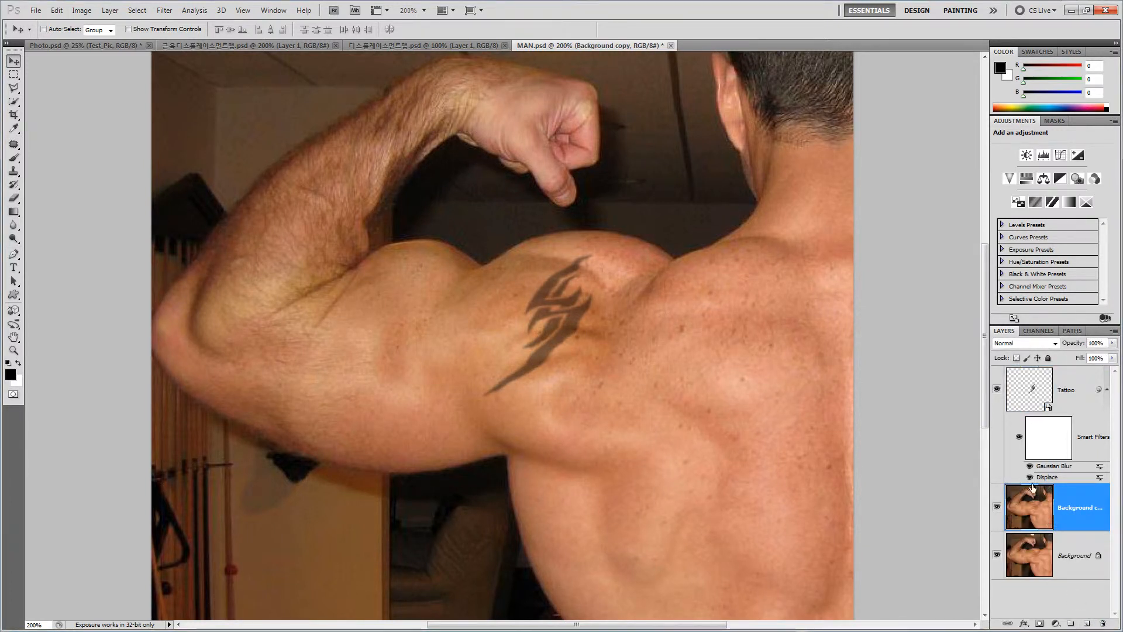
pyautogui.moveTo(1074, 509); pyautogui.dragTo(1057, 388)
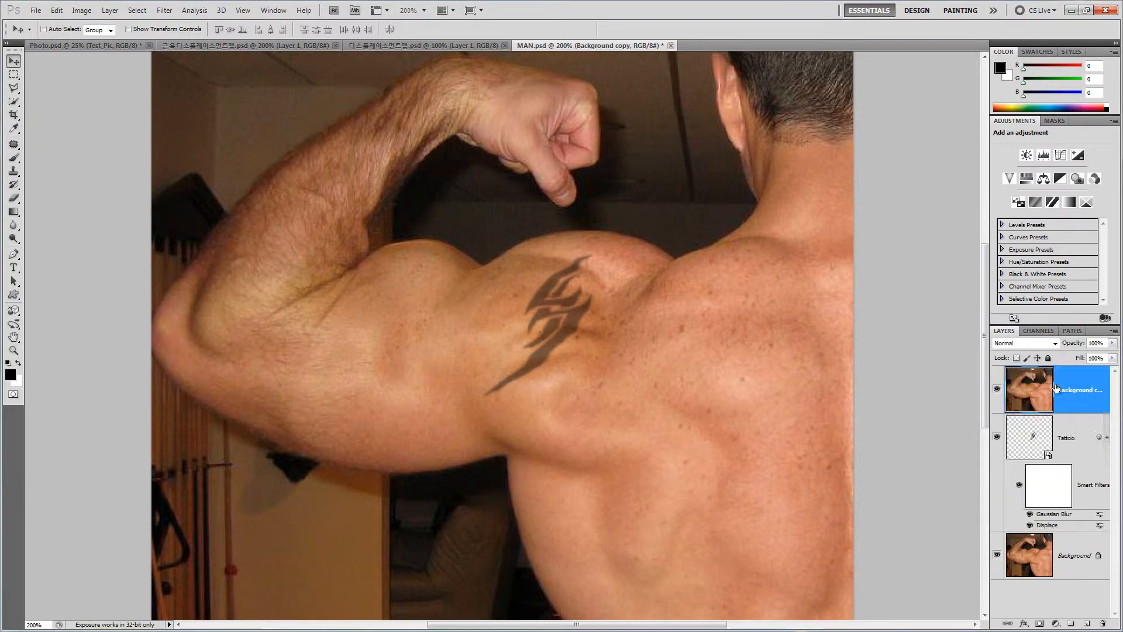
# Step: Load the Tattoo layer's outline as a selection, mask the Background copy layer with it, and briefly view that layer alone
pyautogui.click(1065, 444)
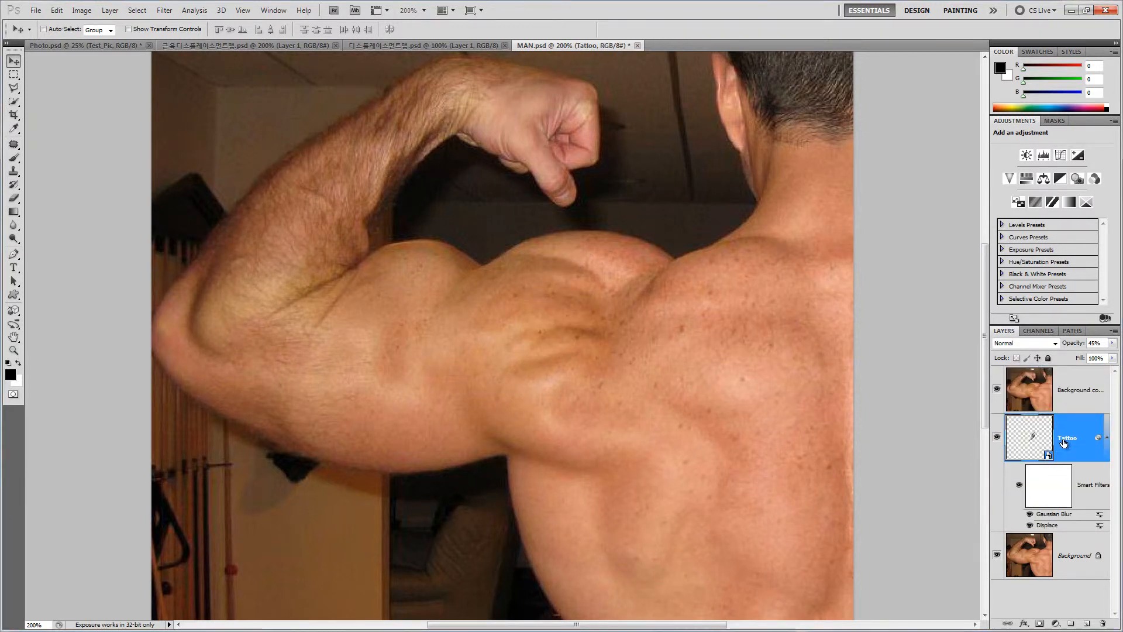
pyautogui.keyDown('ctrl'); pyautogui.click(1033, 439); pyautogui.keyUp('ctrl')
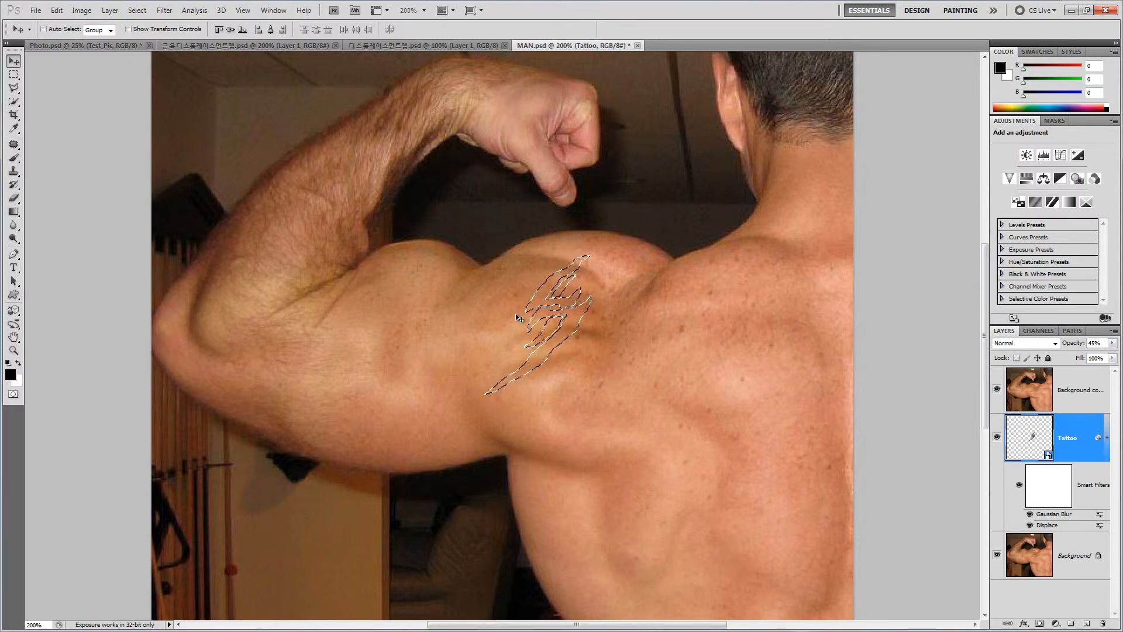
pyautogui.click(1069, 394)
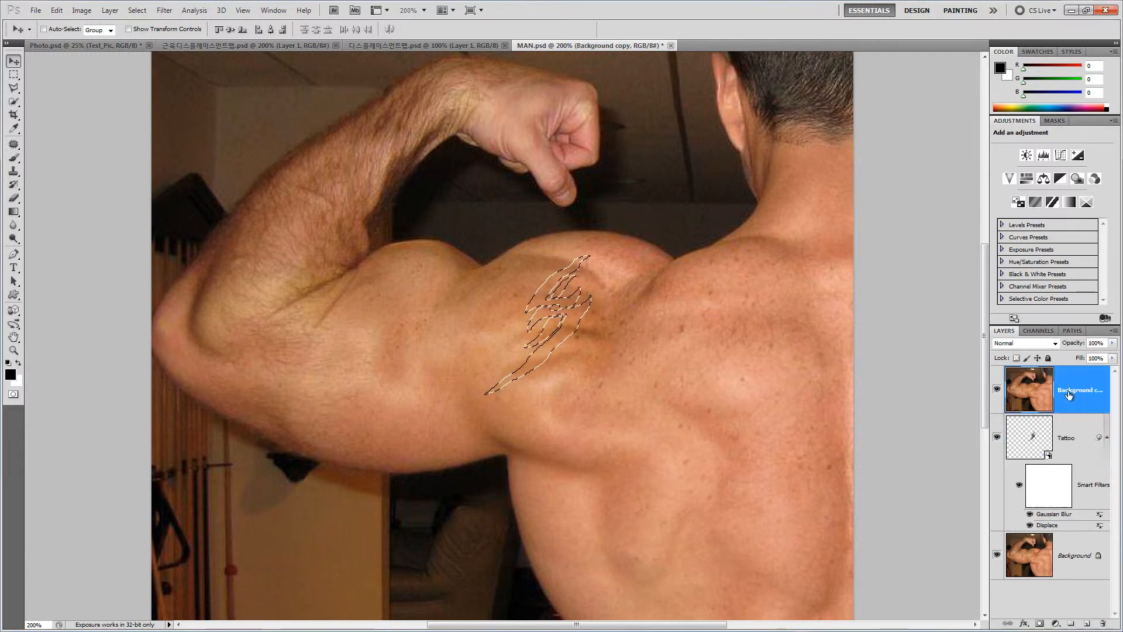
pyautogui.click(1041, 624)
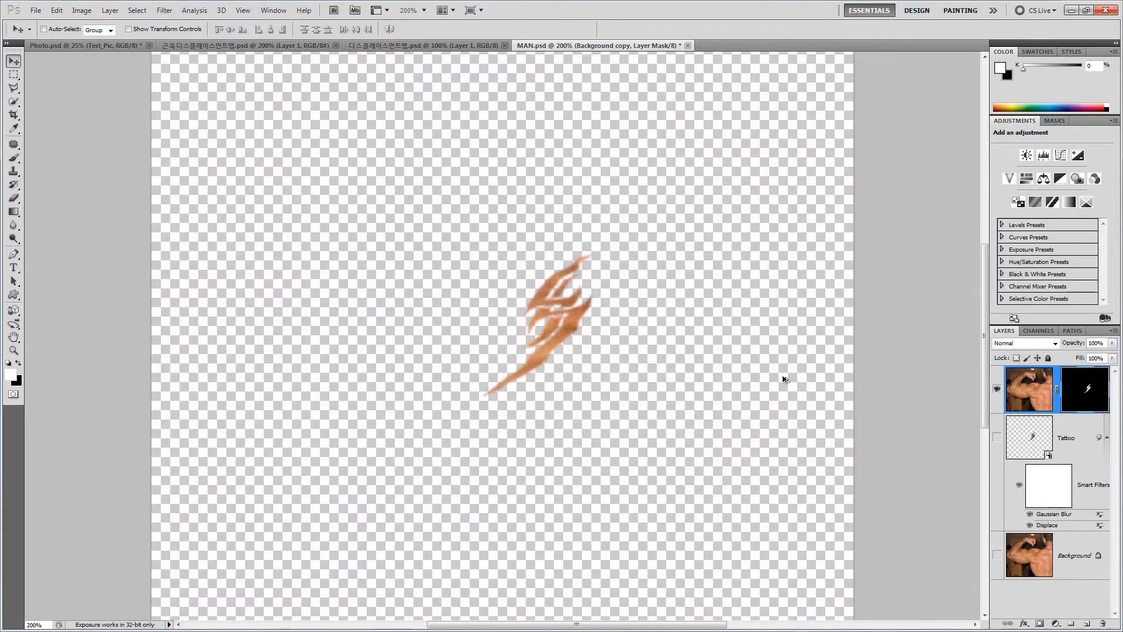
pyautogui.keyDown('alt'); pyautogui.click(997, 388); pyautogui.keyUp('alt')
pyautogui.keyDown('alt'); pyautogui.click(998, 391); pyautogui.keyUp('alt')
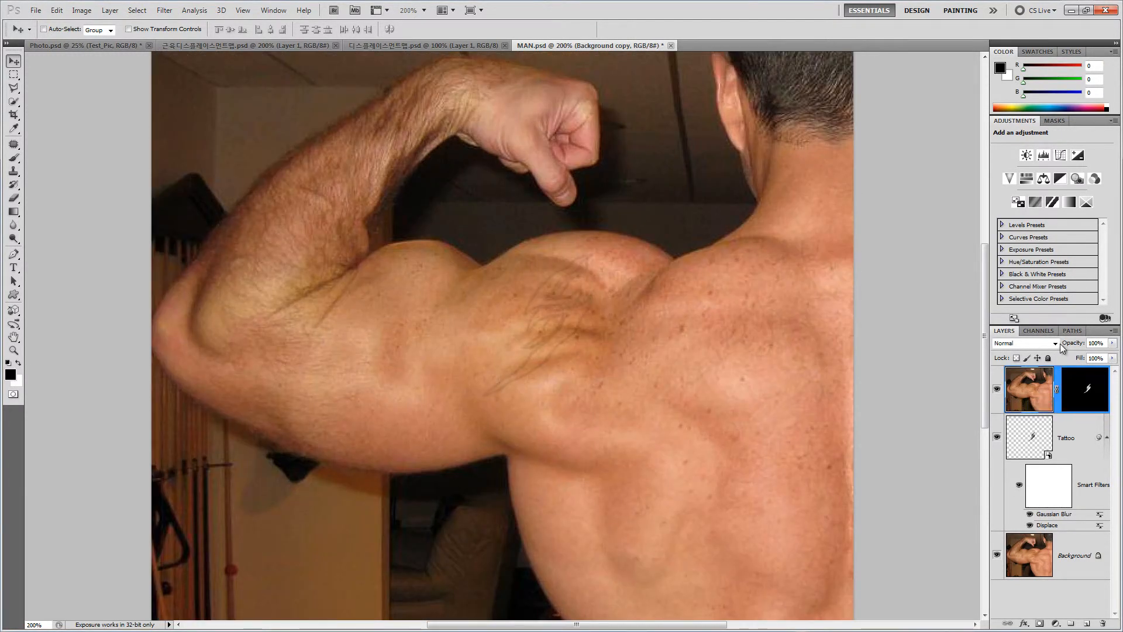
# Step: Set the Background copy layer's blend mode to Soft Light and lower the Tattoo layer's opacity to 35%
pyautogui.click(1027, 344)
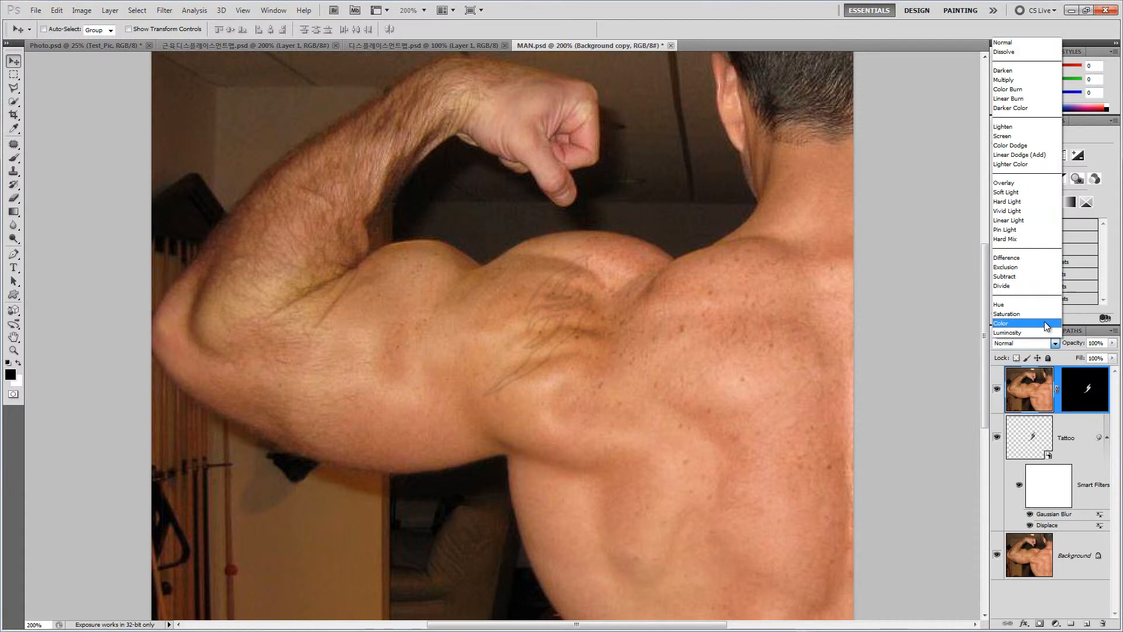
pyautogui.click(1027, 192)
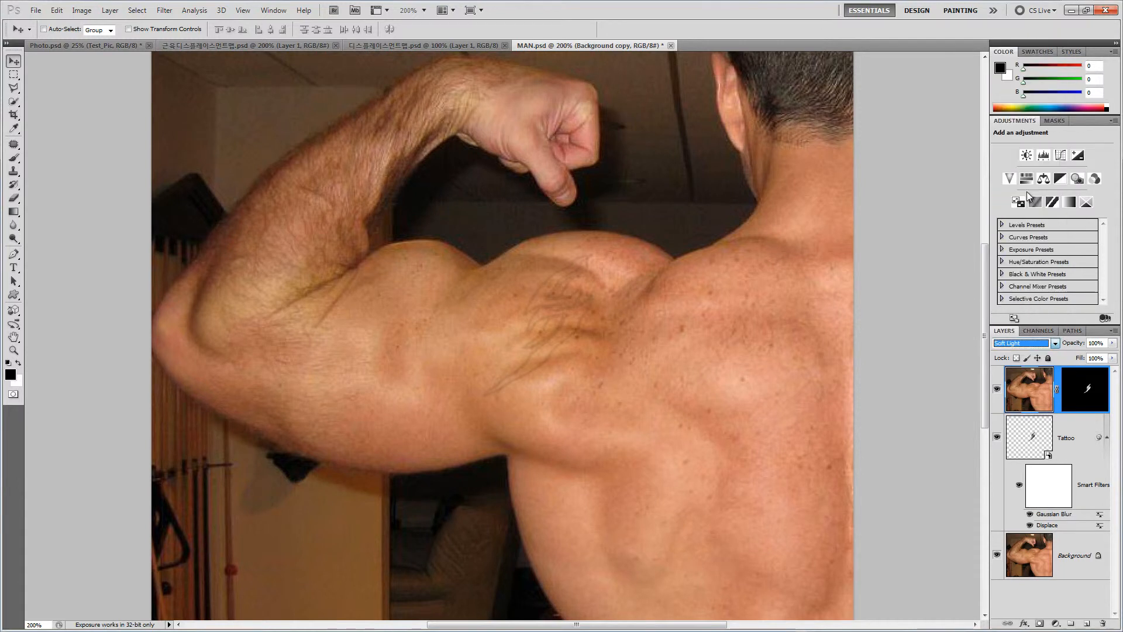
pyautogui.click(1066, 442)
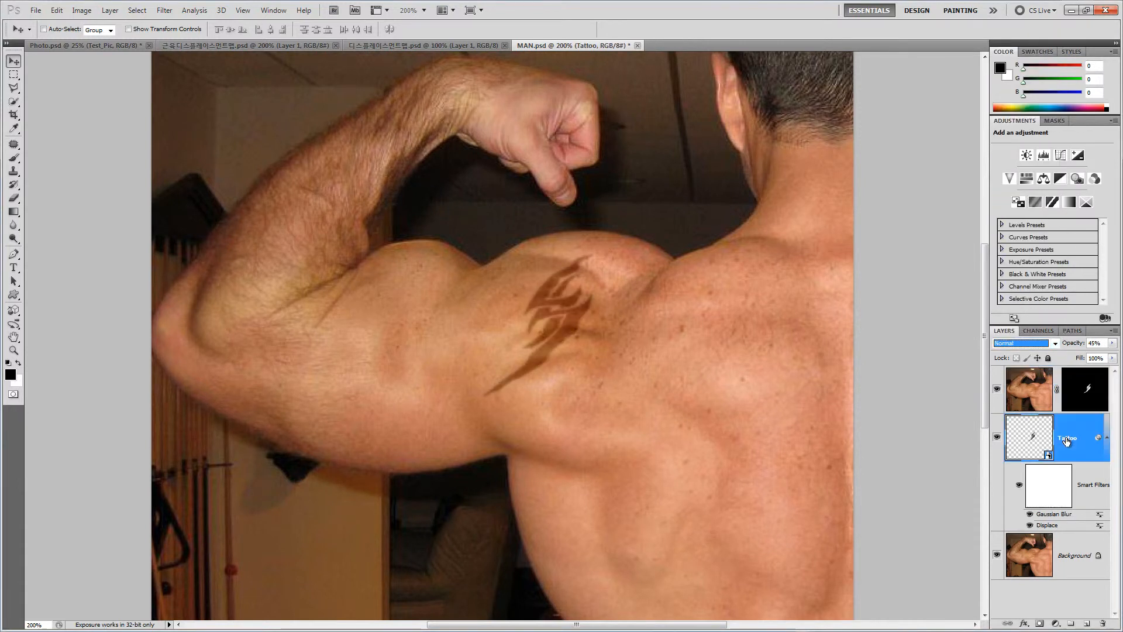
pyautogui.click(1112, 345)
pyautogui.moveTo(1081, 356); pyautogui.dragTo(1074, 355)
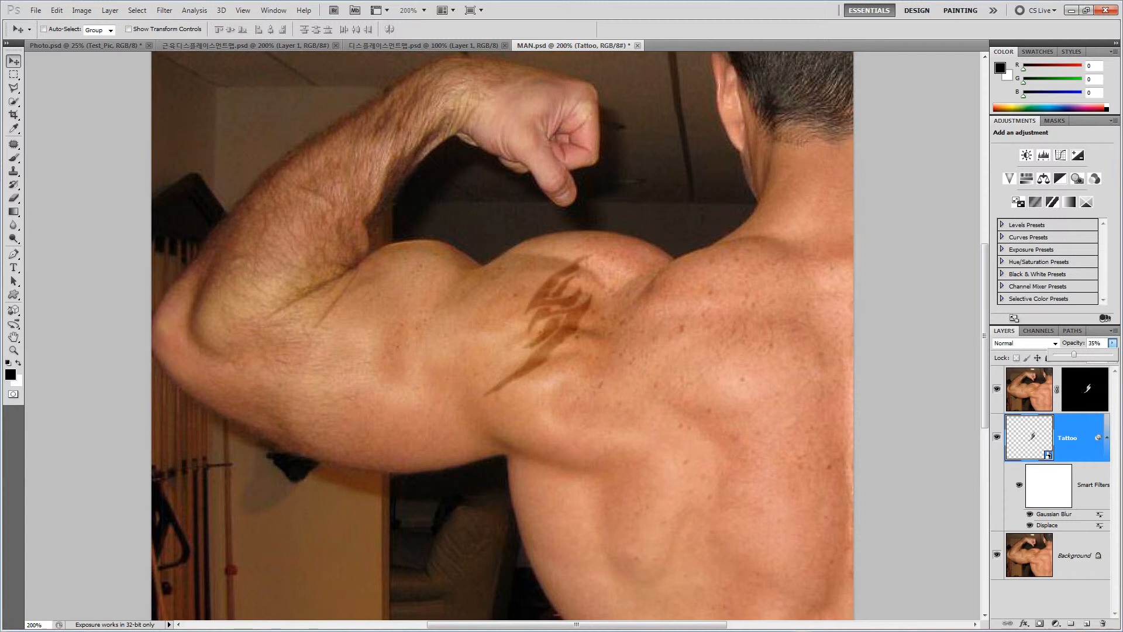
# Step: Compare the tattoo with and without the Background copy layer and the Displace smart filter, ending with both visible at 100% zoom
pyautogui.click(997, 393)
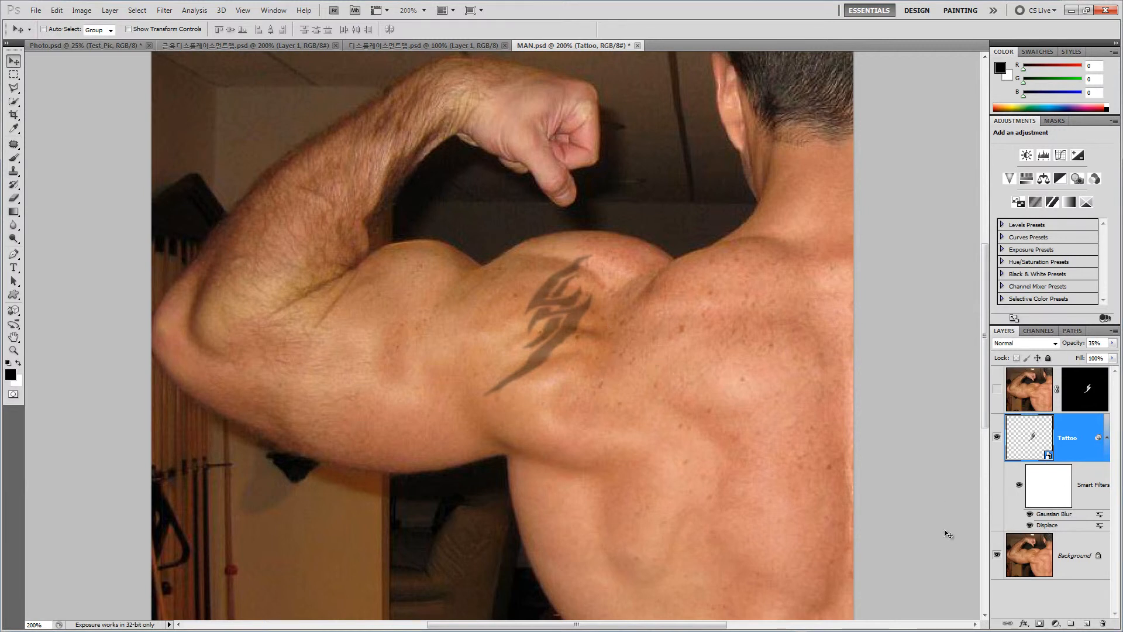
pyautogui.click(1030, 525)
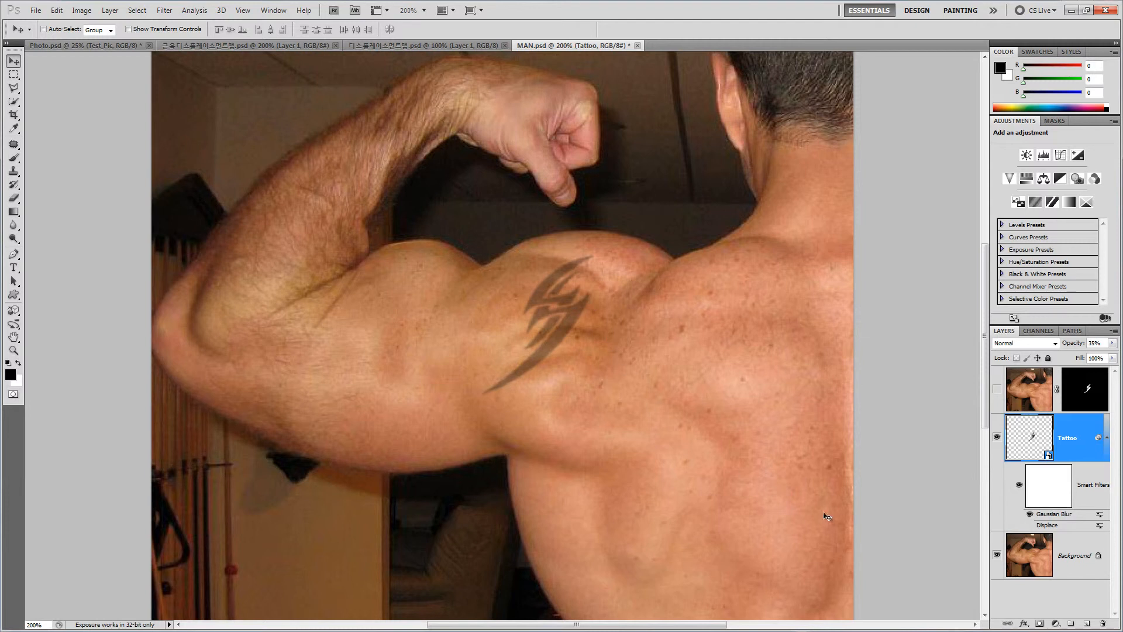
pyautogui.click(1030, 525)
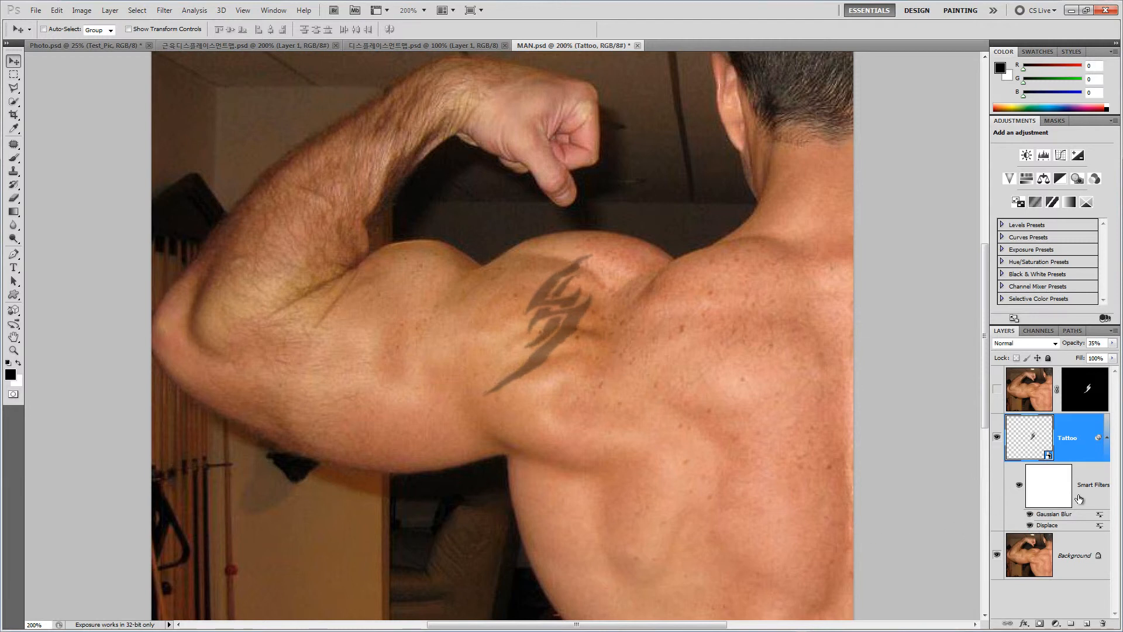
pyautogui.click(997, 389)
pyautogui.hotkey('ctrl', '-')
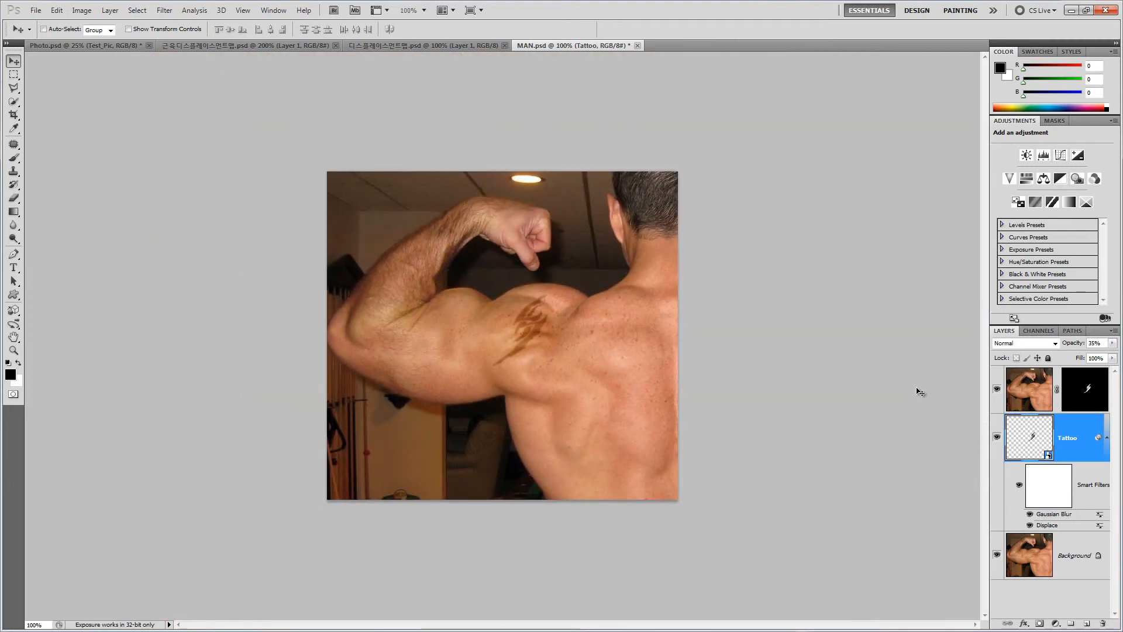